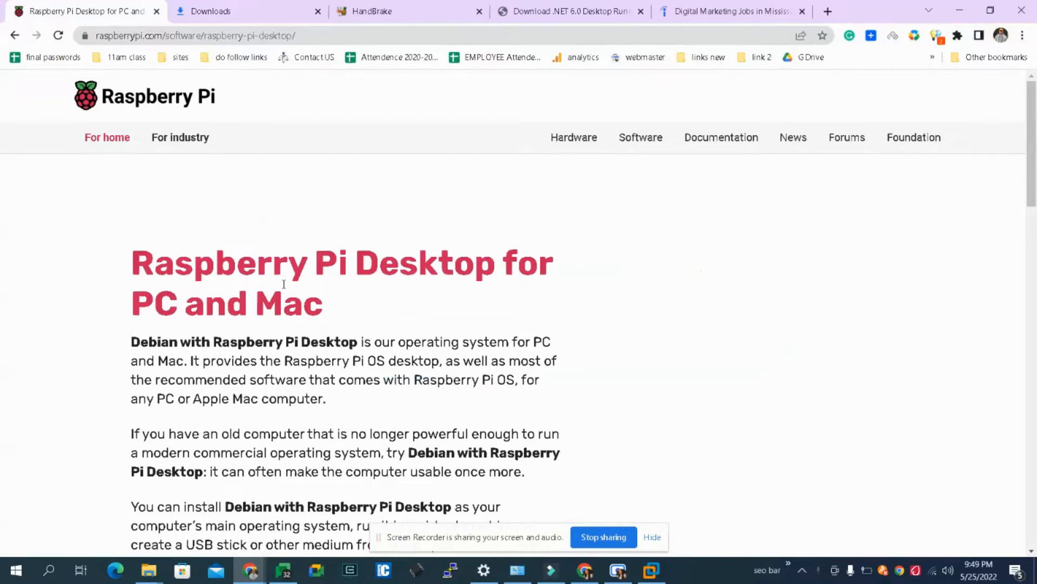
# - Open the Raspberry Pi home page in a new browser tab from the site logo on the Raspberry Pi Desktop page
pyautogui.moveTo(306, 264); pyautogui.dragTo(327, 321)
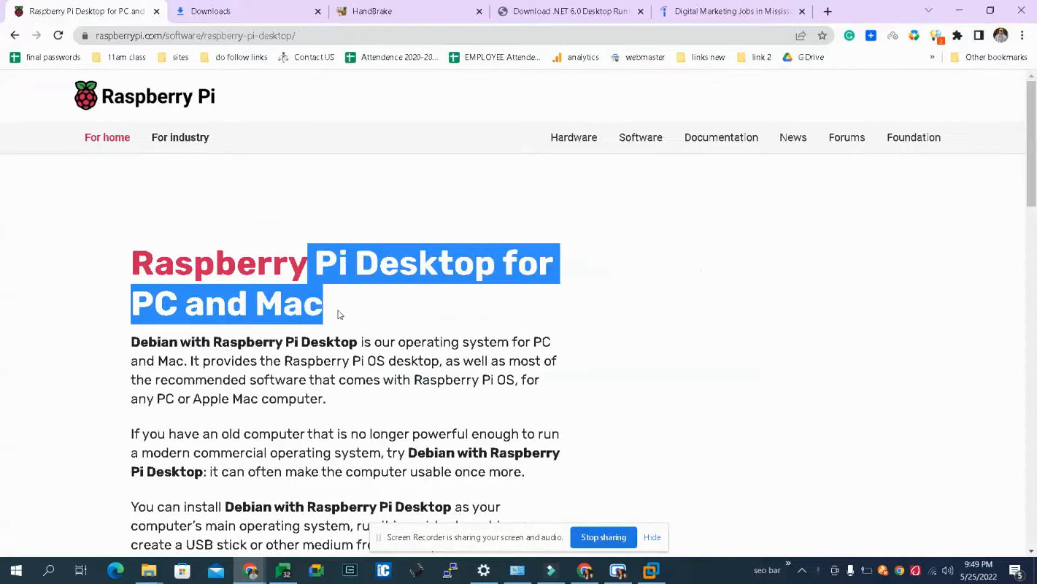
pyautogui.click(237, 195)
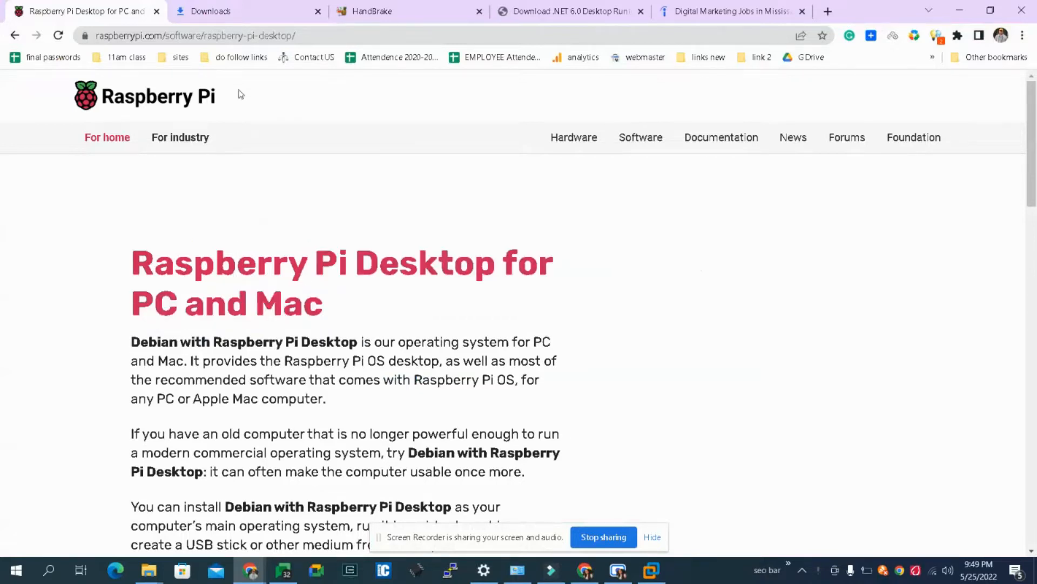
pyautogui.rightClick(171, 97)
pyautogui.click(189, 103)
pyautogui.click(189, 11)
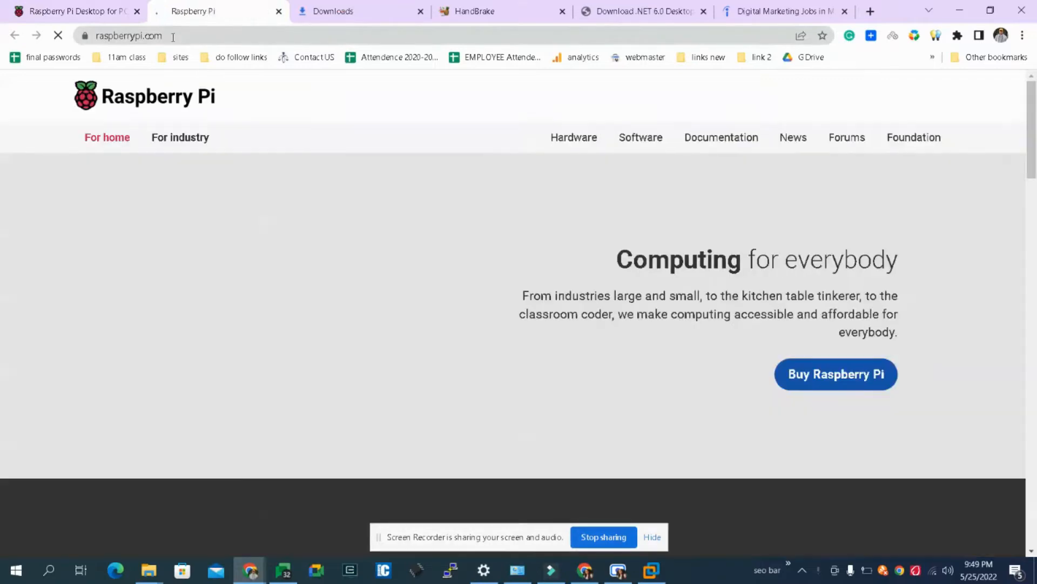
pyautogui.click(171, 36)
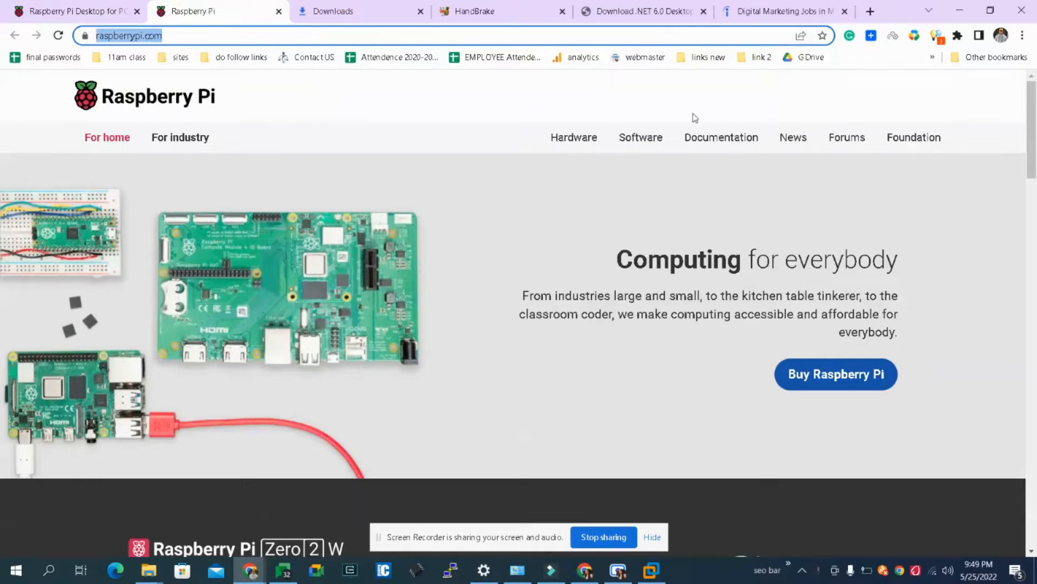
# - Open the site's Software page and go from there to the Raspberry Pi Desktop download page for PC and Mac
pyautogui.click(651, 142)
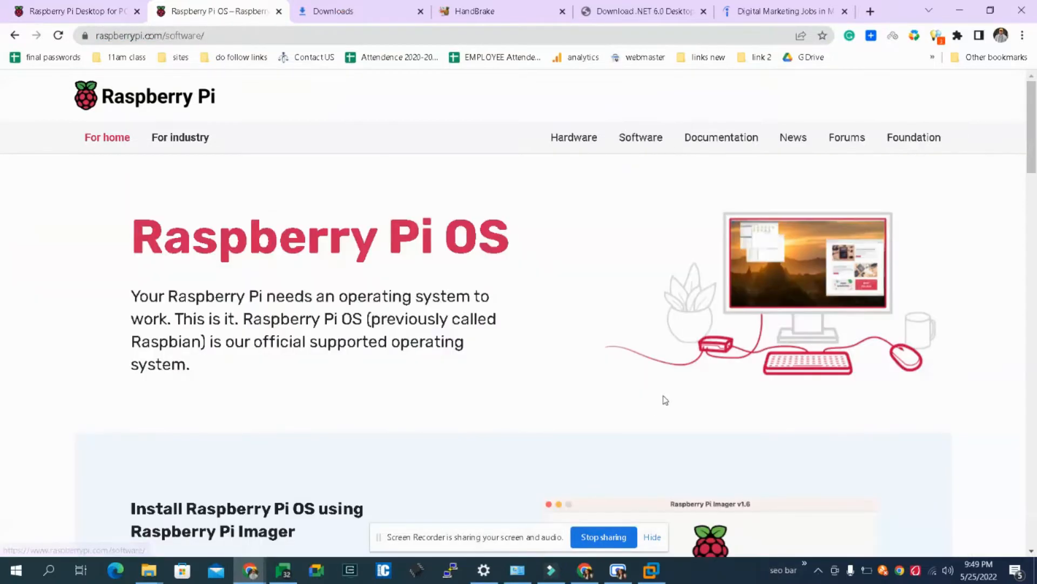
pyautogui.moveTo(1034, 130); pyautogui.dragTo(1035, 159)
pyautogui.scroll(-3, 534, 423)
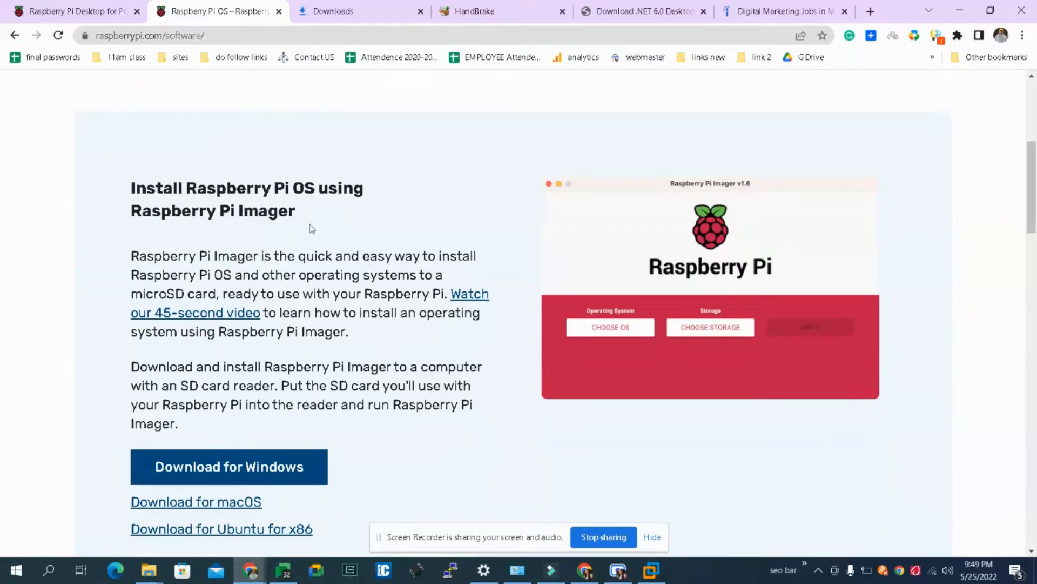
pyautogui.moveTo(136, 186); pyautogui.dragTo(482, 430)
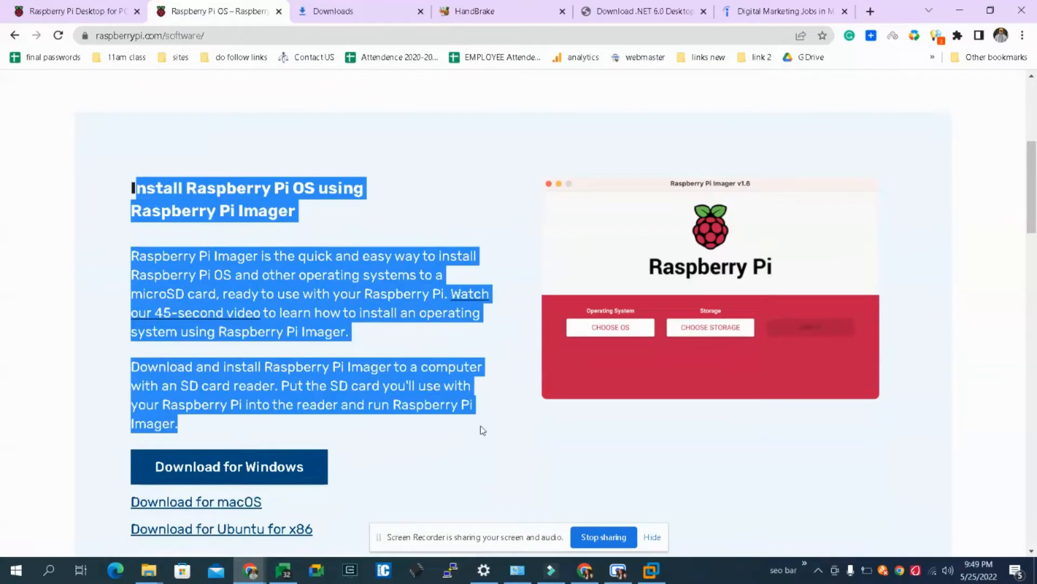
pyautogui.moveTo(1031, 204); pyautogui.dragTo(1034, 374)
pyautogui.moveTo(128, 176); pyautogui.dragTo(354, 189)
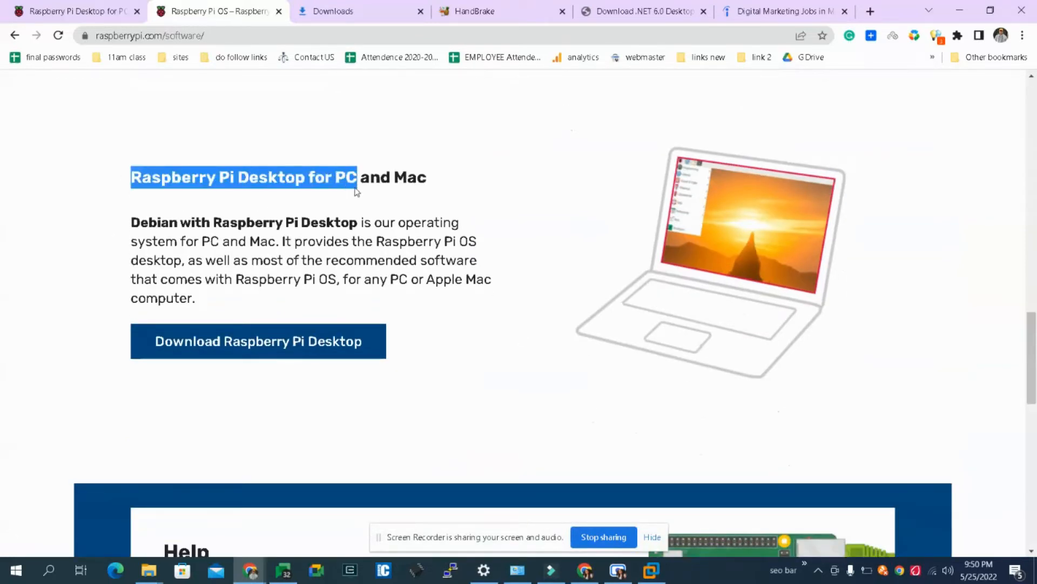
pyautogui.click(261, 352)
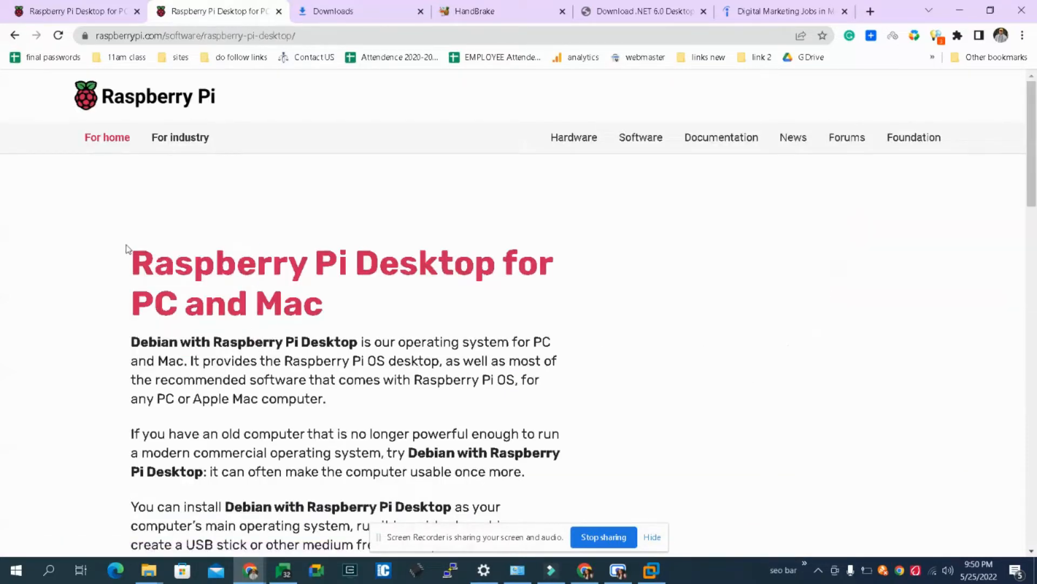
# - Examine the page's heading and the release name and system details of the Raspberry Pi Desktop download
pyautogui.moveTo(125, 244); pyautogui.dragTo(408, 310)
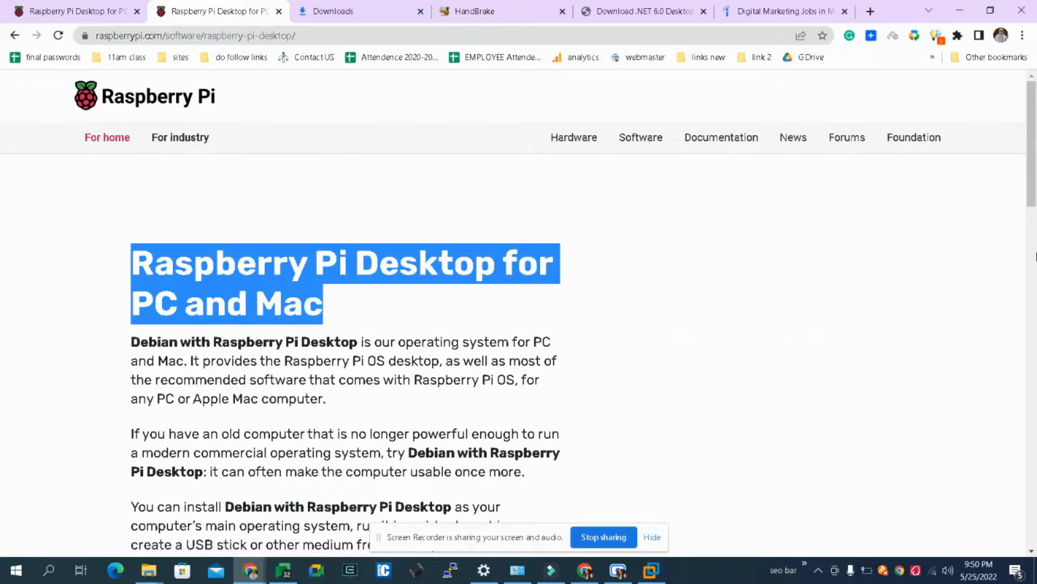
pyautogui.moveTo(1035, 225); pyautogui.dragTo(1032, 292)
pyautogui.moveTo(675, 287); pyautogui.dragTo(398, 282)
pyautogui.click(484, 292)
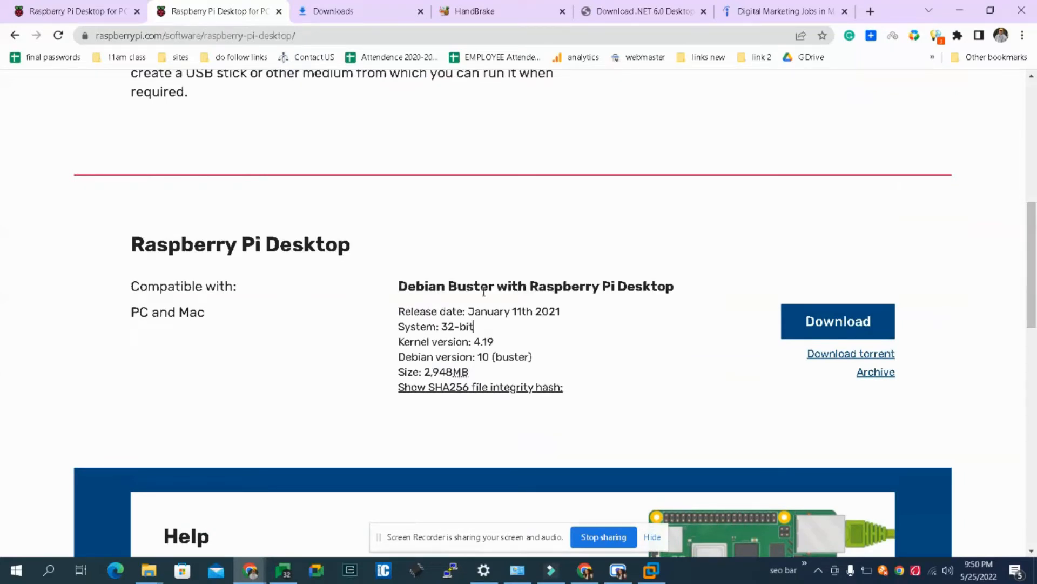
pyautogui.moveTo(530, 286); pyautogui.dragTo(685, 359)
pyautogui.click(665, 359)
pyautogui.moveTo(496, 287); pyautogui.dragTo(449, 287)
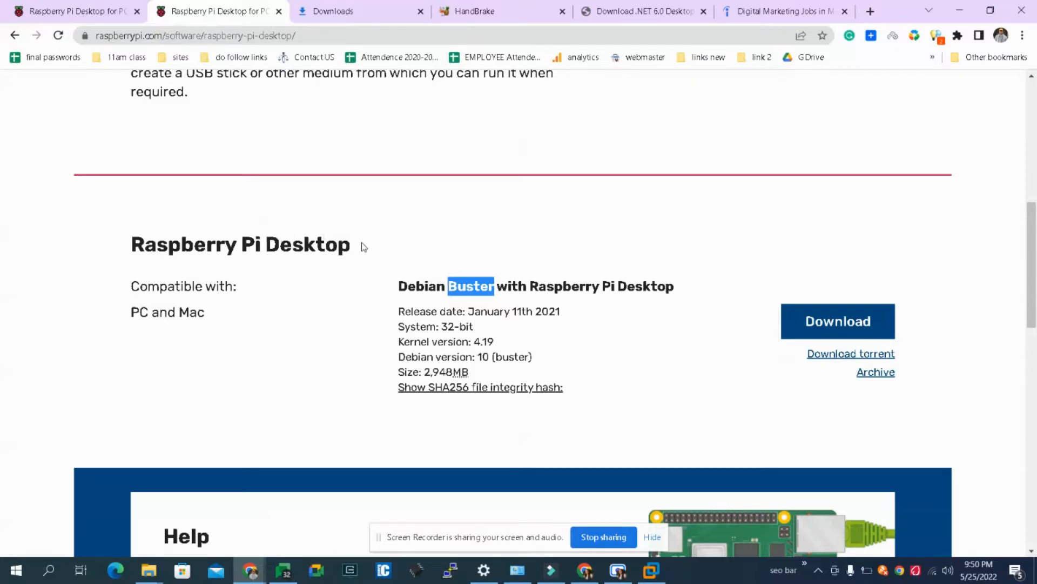
pyautogui.moveTo(363, 247); pyautogui.dragTo(87, 242)
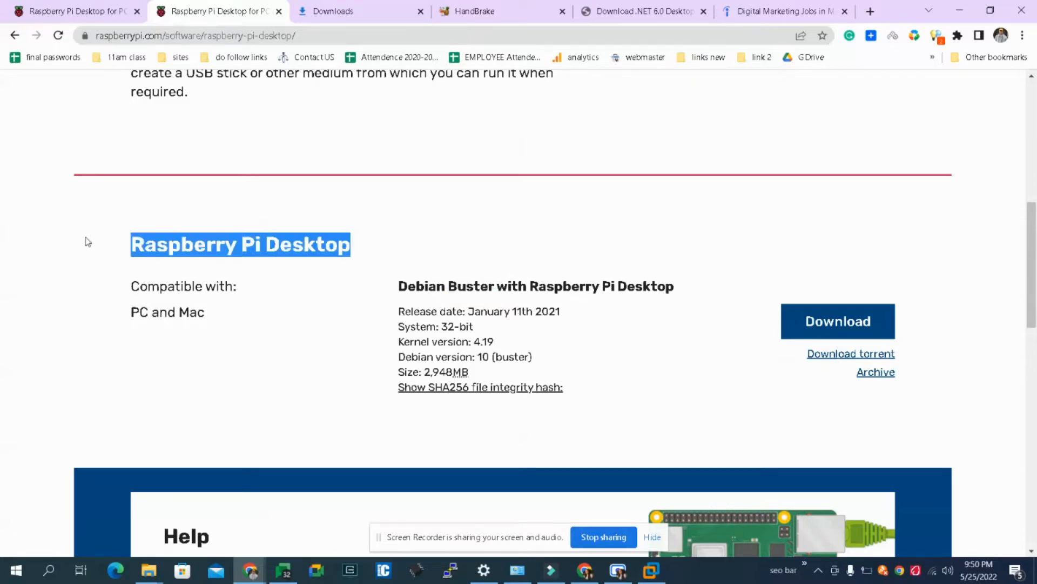
pyautogui.doubleClick(449, 285)
pyautogui.moveTo(398, 285); pyautogui.dragTo(678, 285)
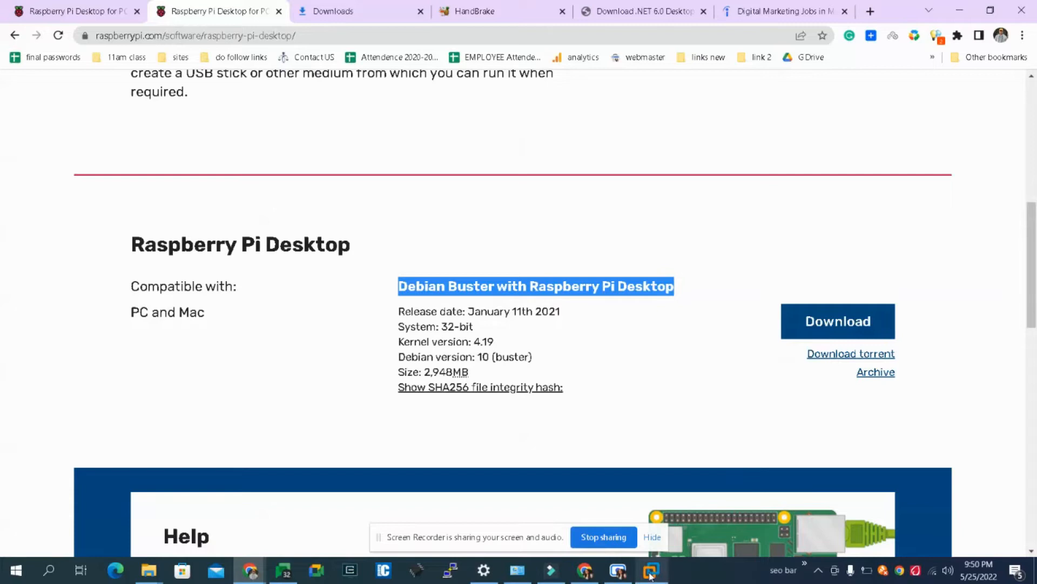
# - Switch to VMware Workstation, restore it to a smaller window over the desktop and minimize the browser
pyautogui.moveTo(650, 576)
pyautogui.click(651, 502)
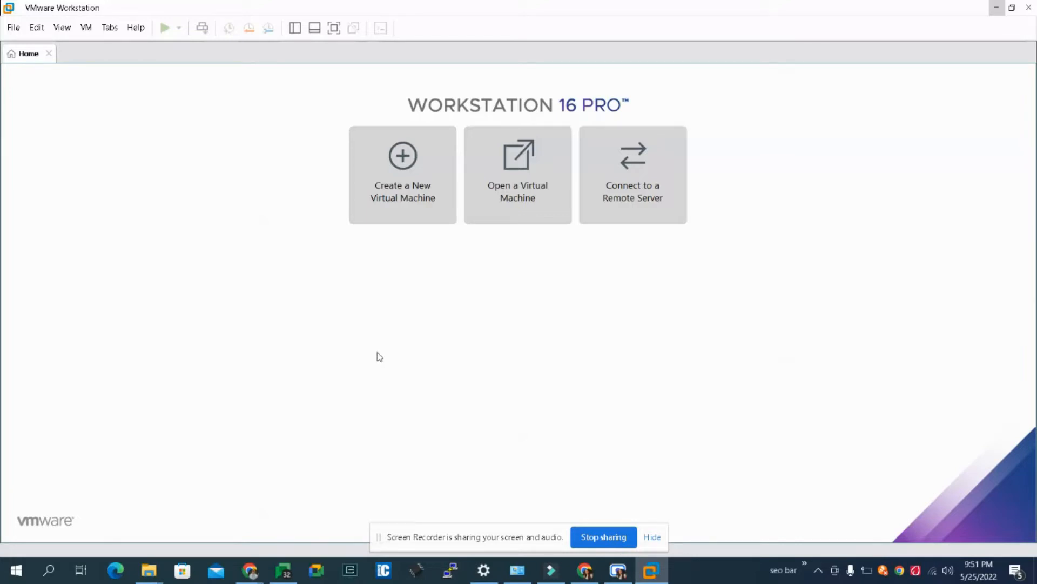
pyautogui.click(1012, 8)
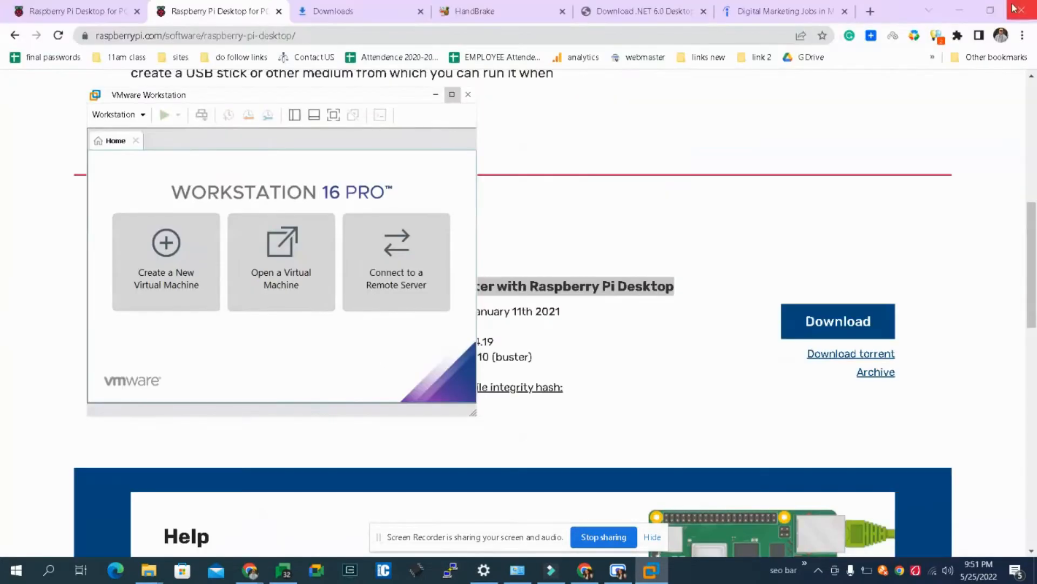
pyautogui.click(960, 11)
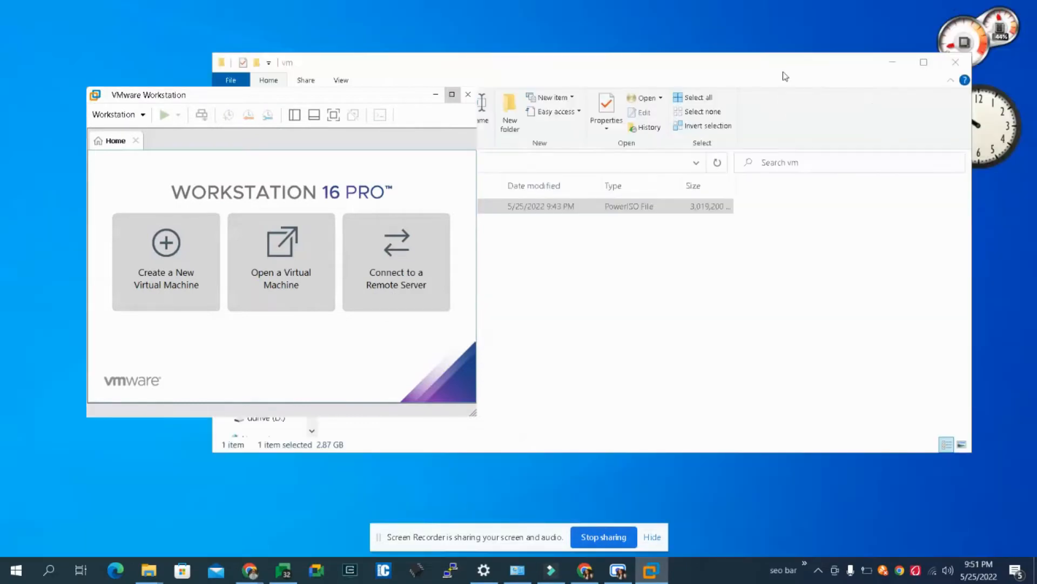
pyautogui.moveTo(173, 98); pyautogui.dragTo(426, 24)
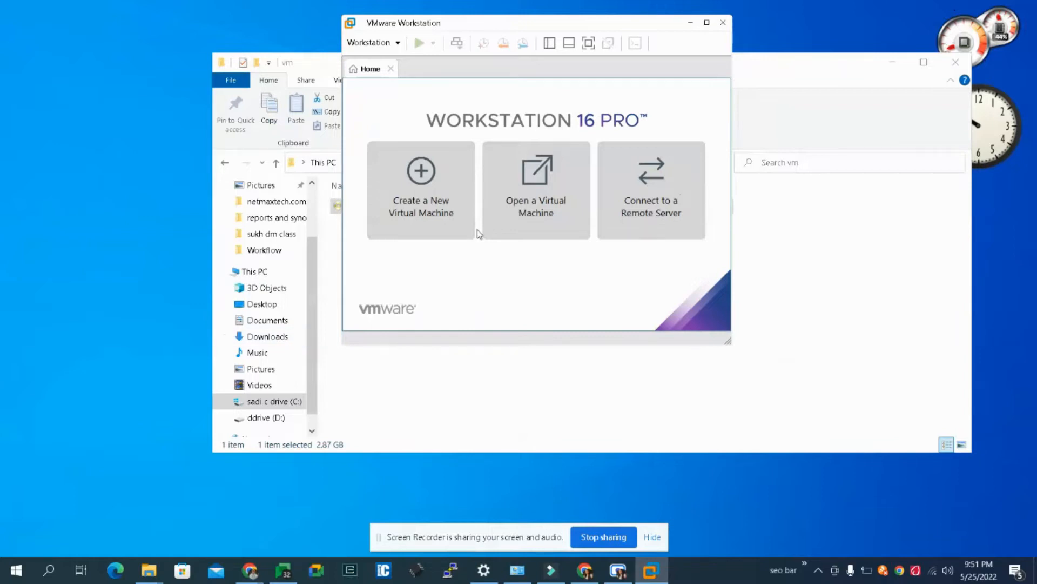
# - Start creating a new virtual machine with the Typical (recommended) configuration
pyautogui.click(433, 232)
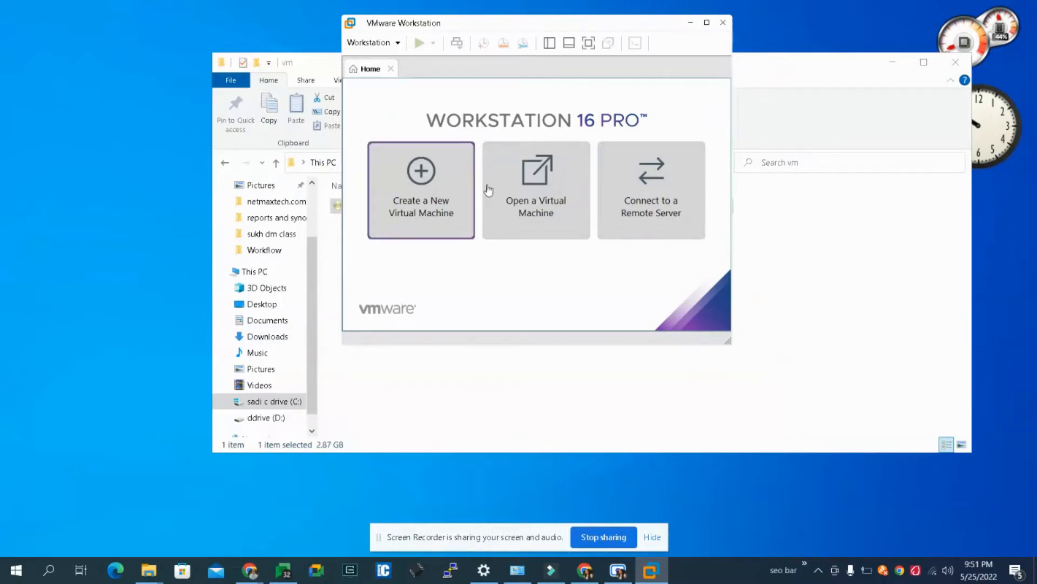
pyautogui.click(403, 216)
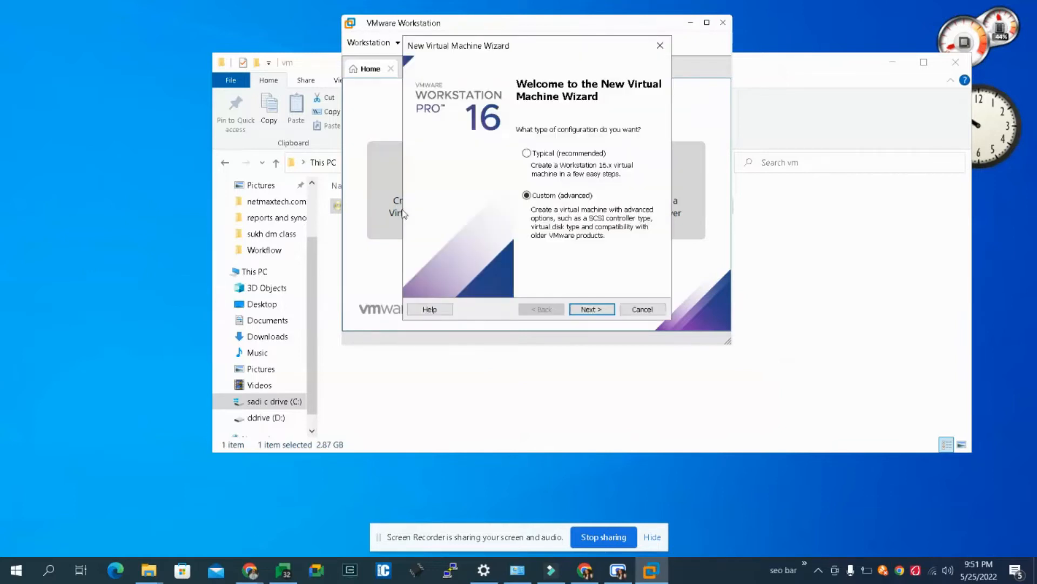
pyautogui.moveTo(479, 48); pyautogui.dragTo(499, 93)
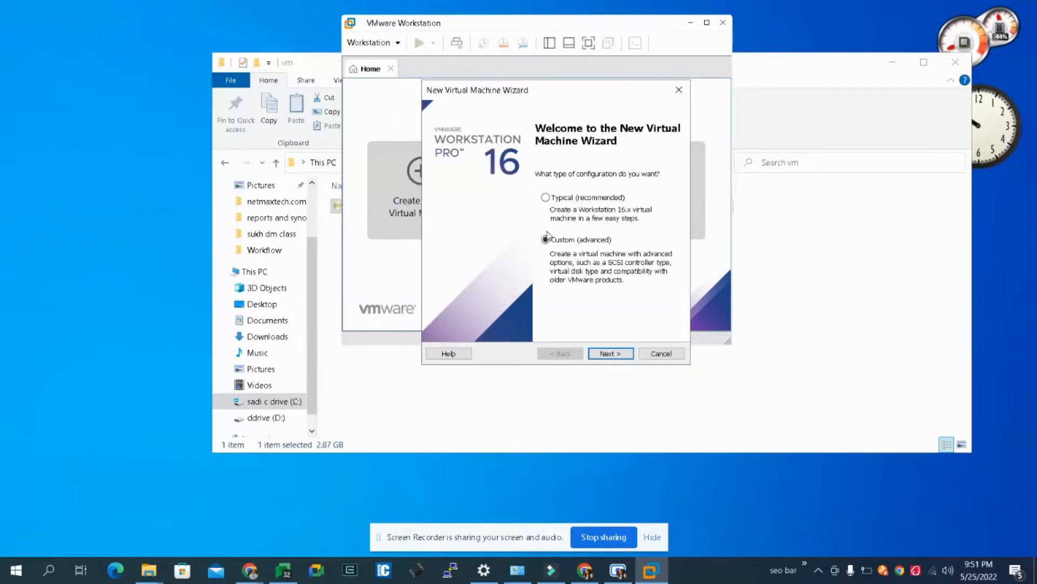
pyautogui.click(545, 199)
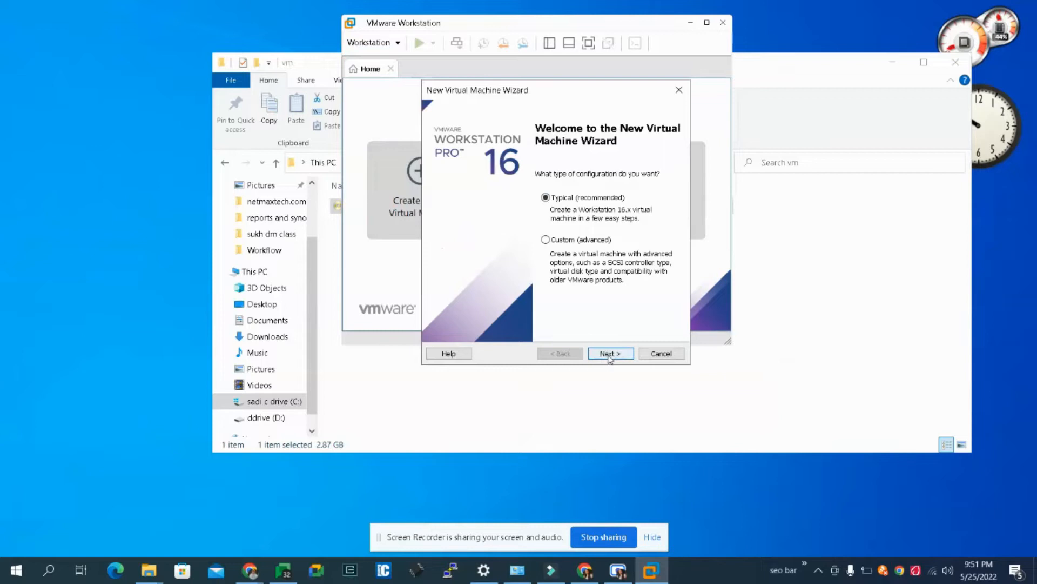
pyautogui.click(609, 353)
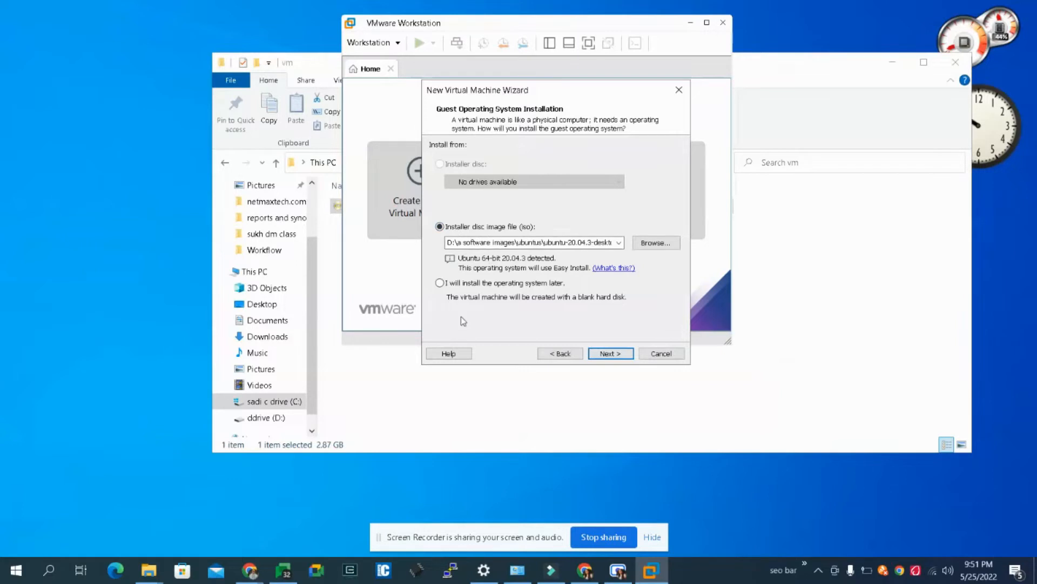
# - Choose to install the operating system later and set the guest operating system to Linux, version Debian 10.x
pyautogui.click(440, 283)
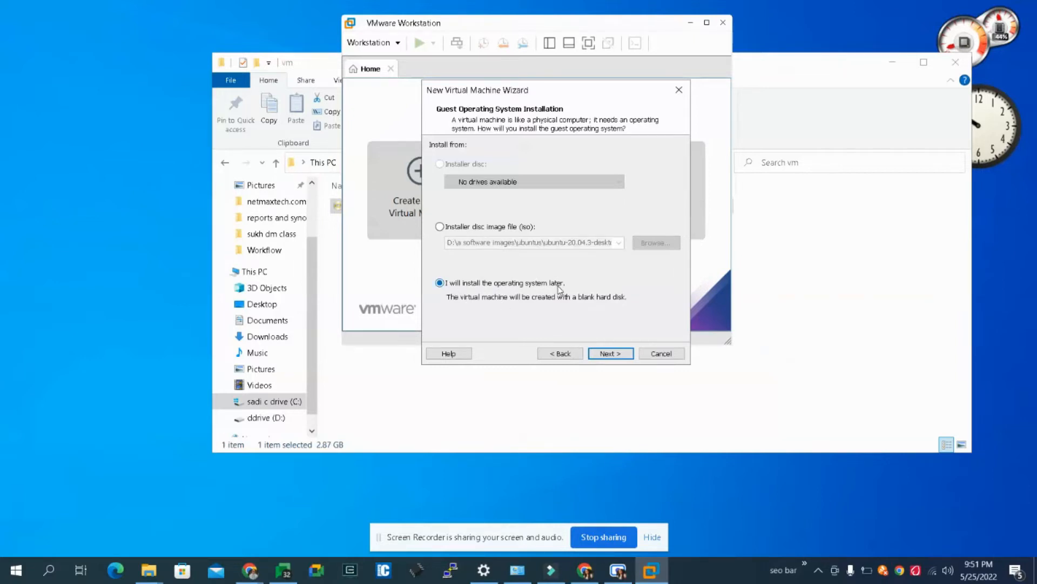
pyautogui.click(616, 353)
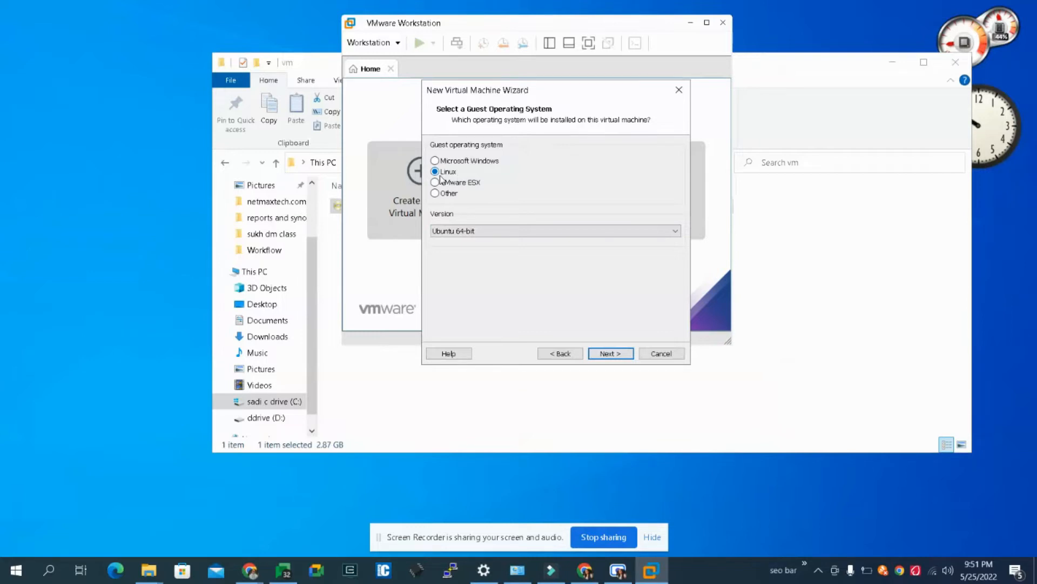
pyautogui.click(469, 233)
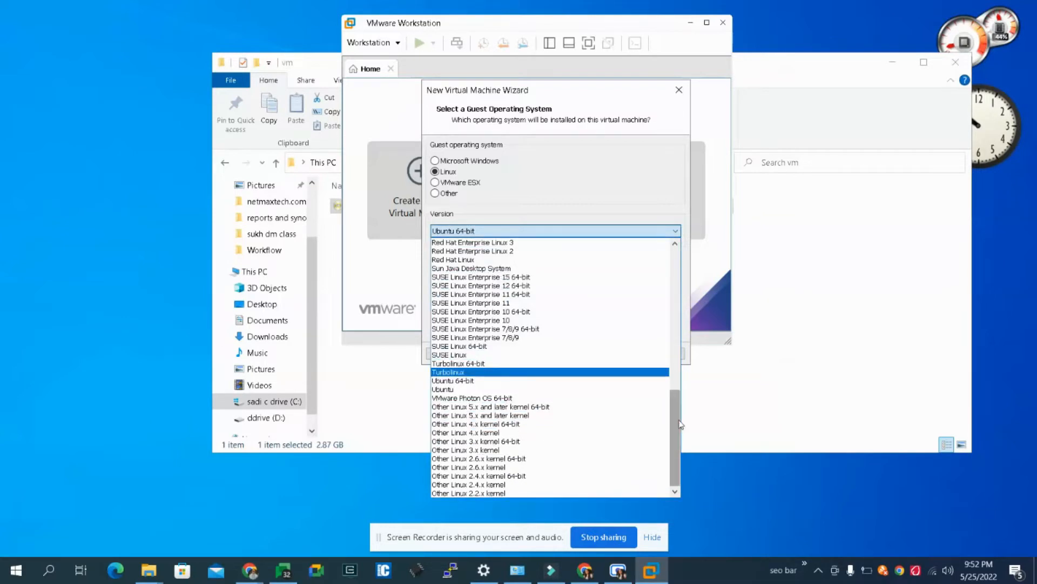
pyautogui.moveTo(680, 425); pyautogui.dragTo(673, 321)
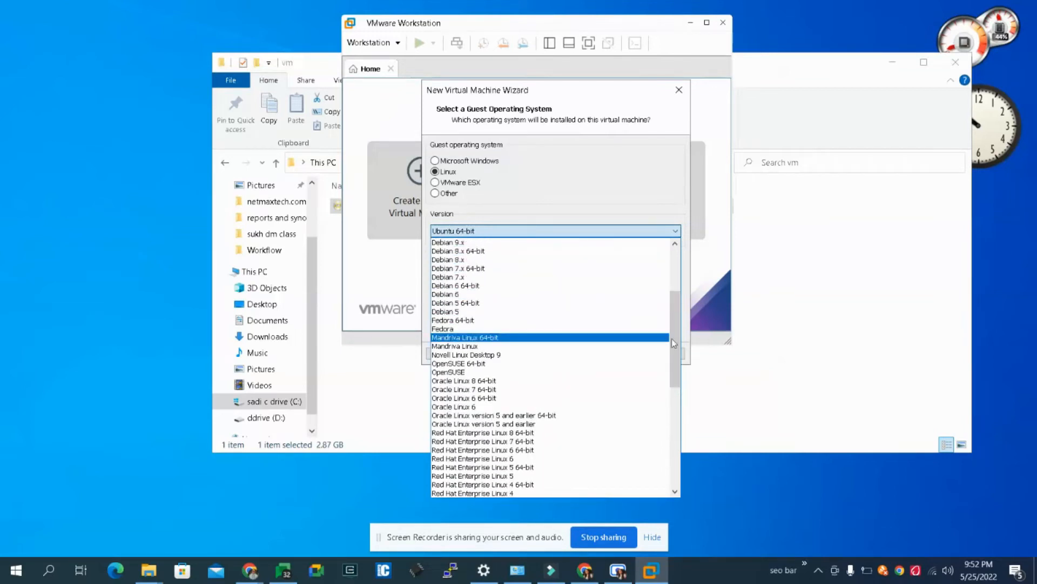
pyautogui.moveTo(676, 340); pyautogui.dragTo(676, 323)
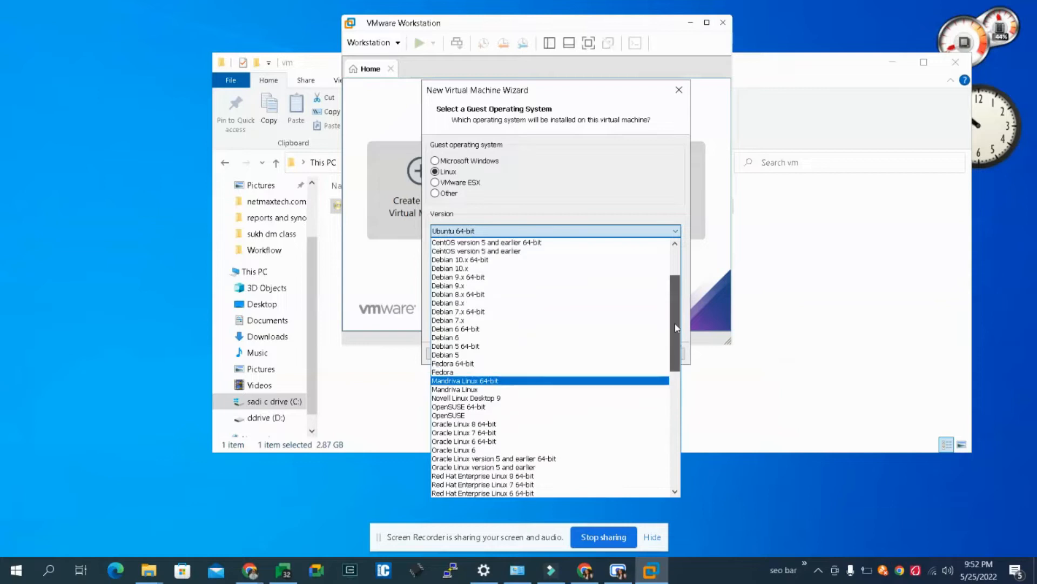
pyautogui.click(500, 268)
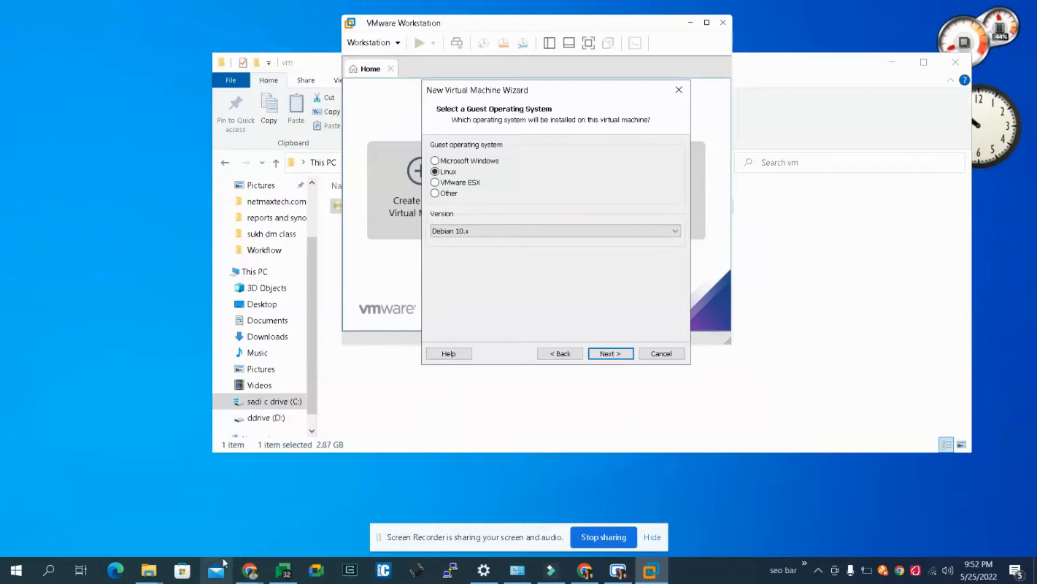
# - Switch back to Chrome and check the system architecture and Debian version listed for Raspberry Pi Desktop
pyautogui.click(249, 570)
pyautogui.click(96, 538)
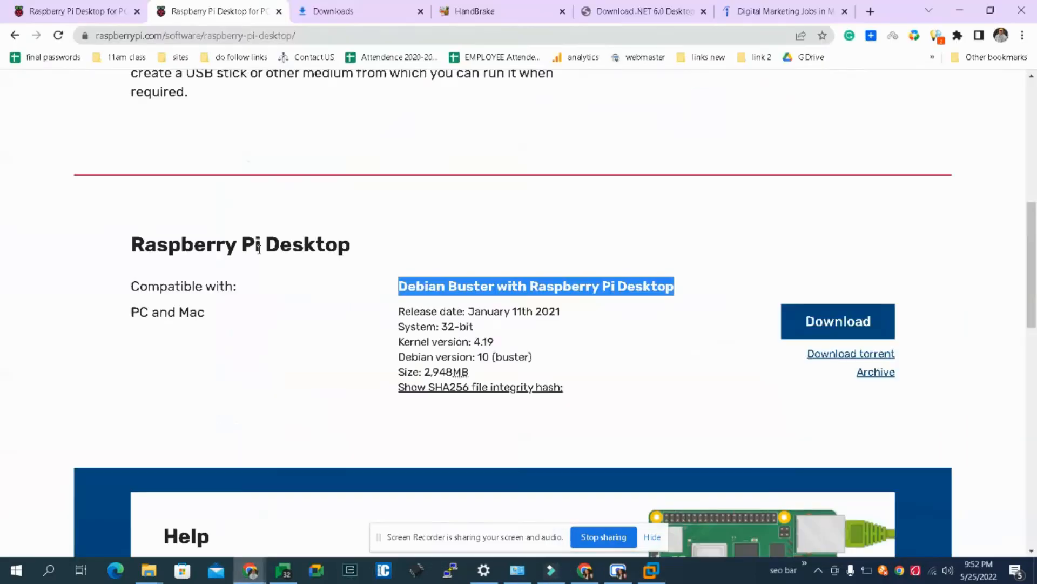
pyautogui.click(497, 185)
pyautogui.moveTo(473, 327); pyautogui.dragTo(439, 331)
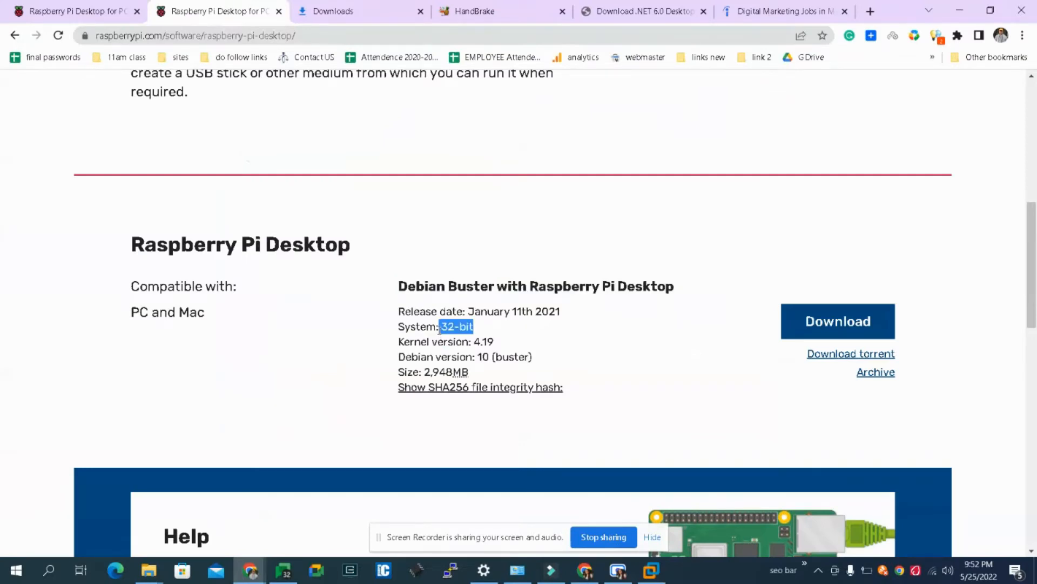
pyautogui.moveTo(400, 355); pyautogui.dragTo(496, 355)
pyautogui.click(495, 354)
pyautogui.moveTo(399, 356); pyautogui.dragTo(489, 352)
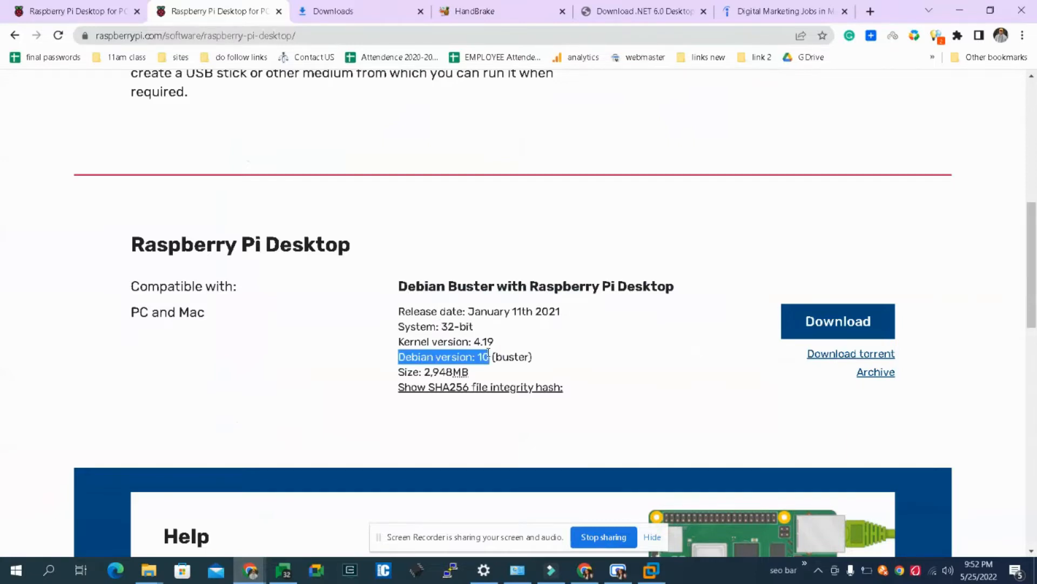
pyautogui.moveTo(485, 330); pyautogui.dragTo(396, 334)
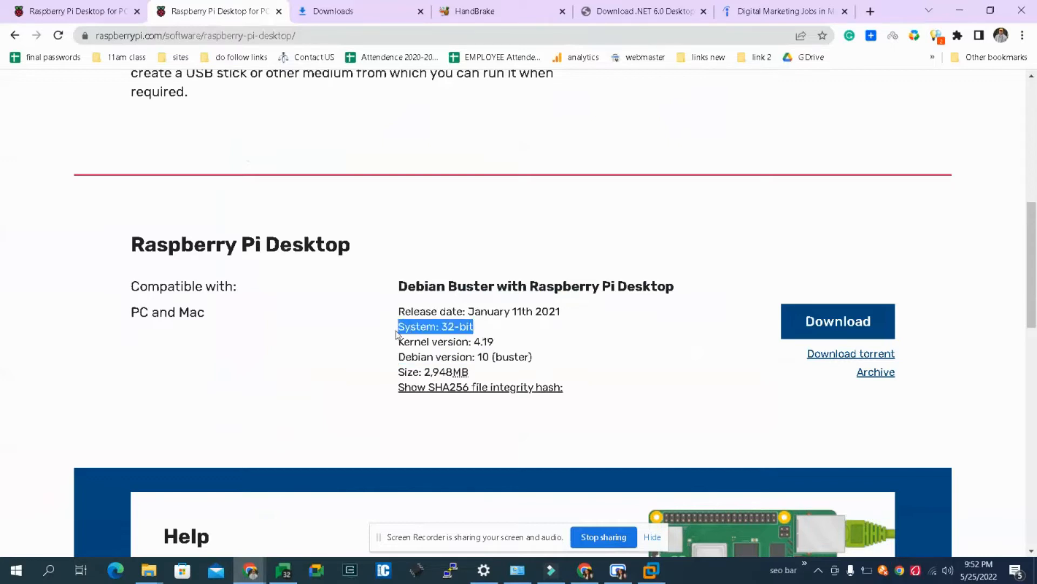
# - Return to VMware Workstation and accept the chosen guest operating system to reach the virtual machine naming page
pyautogui.click(655, 570)
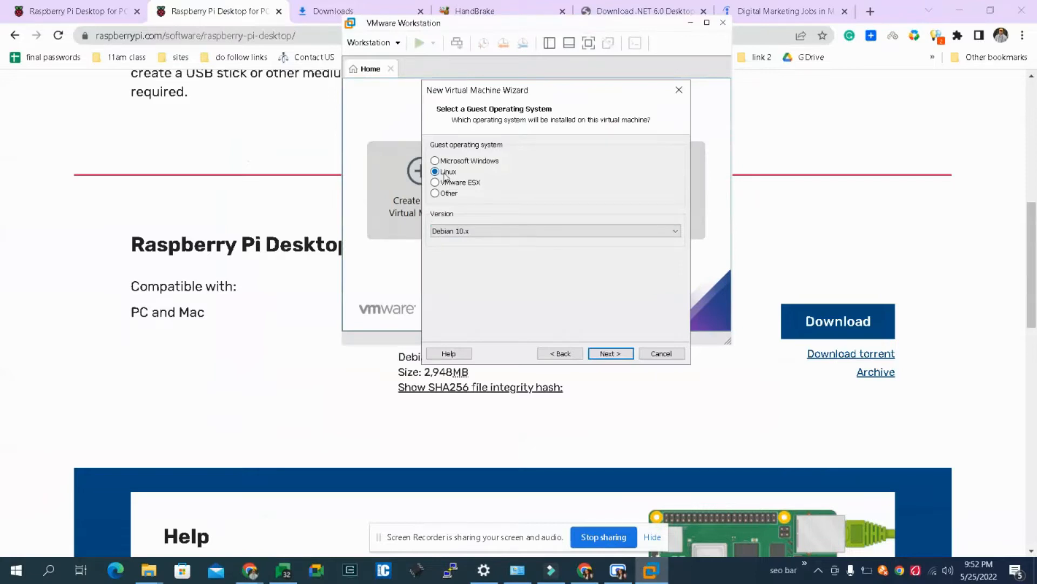
pyautogui.click(609, 355)
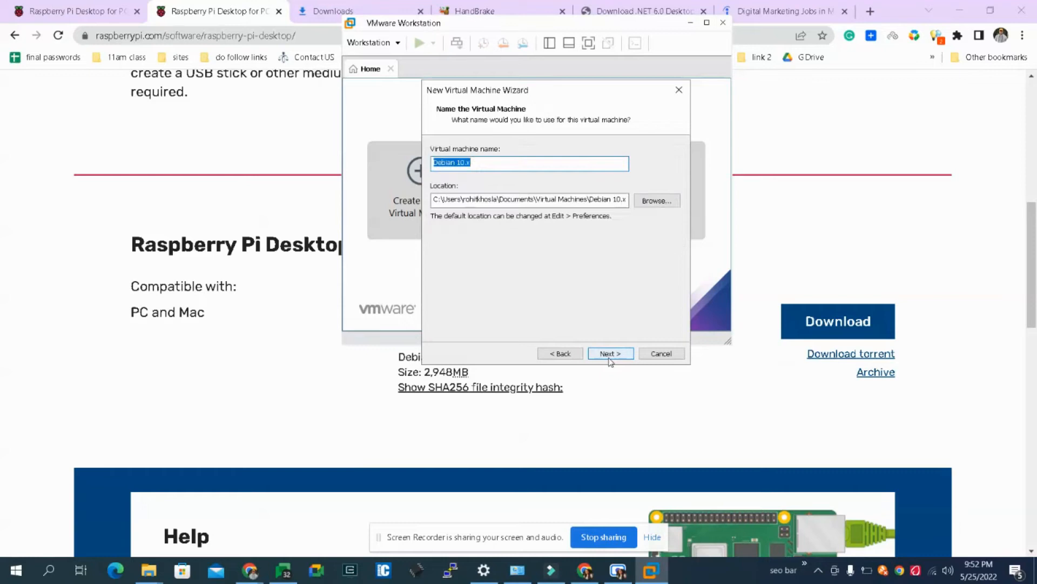
# - Name the new virtual machine raspos
pyautogui.write('r')
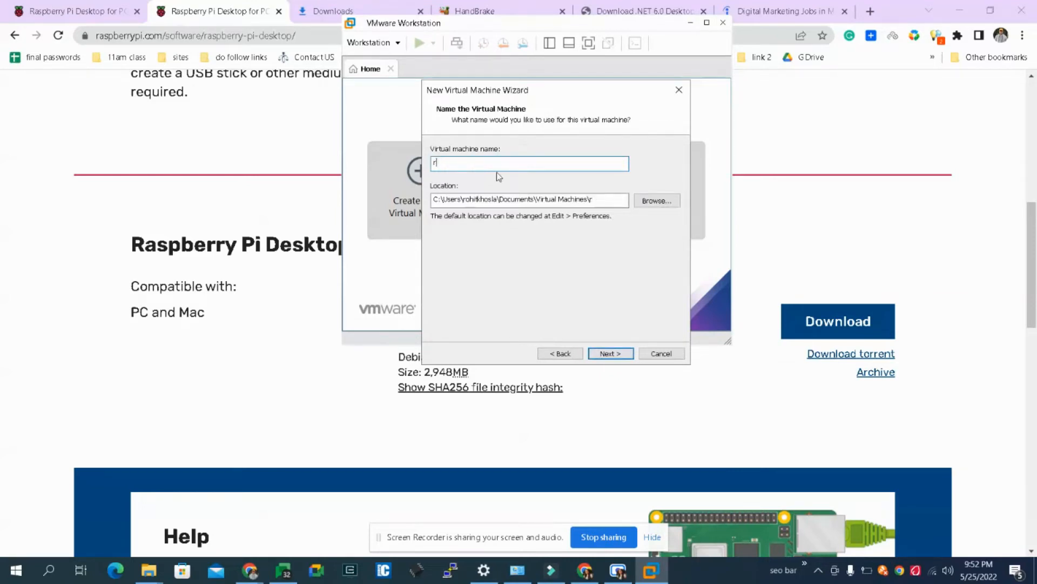
pyautogui.write('aspos')
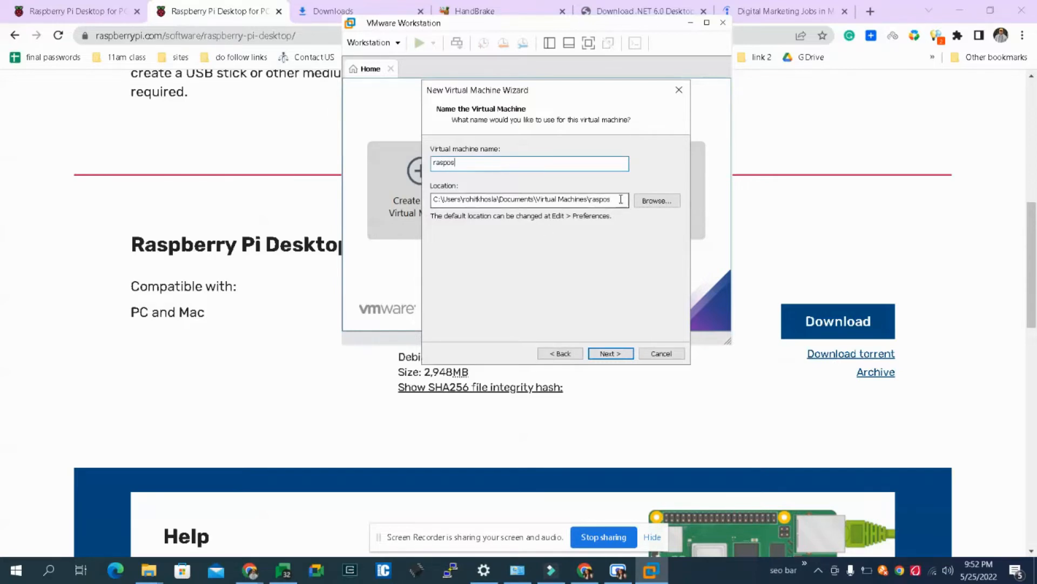
# - Set the virtual machine's location to the vm folder on drive C (C:\vm)
pyautogui.click(656, 200)
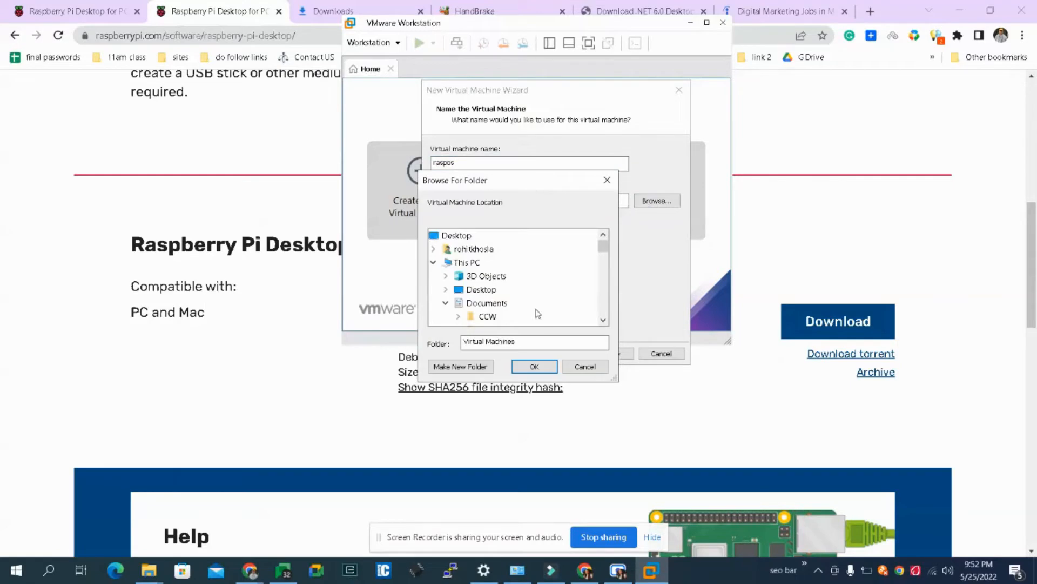
pyautogui.click(448, 264)
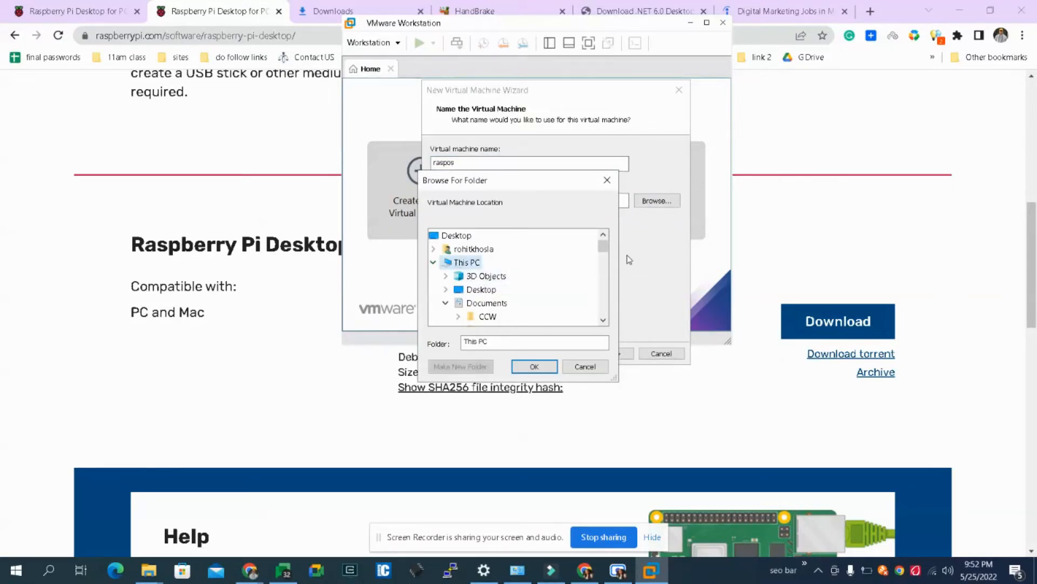
pyautogui.moveTo(609, 256); pyautogui.dragTo(606, 290)
pyautogui.click(500, 291)
pyautogui.click(502, 290)
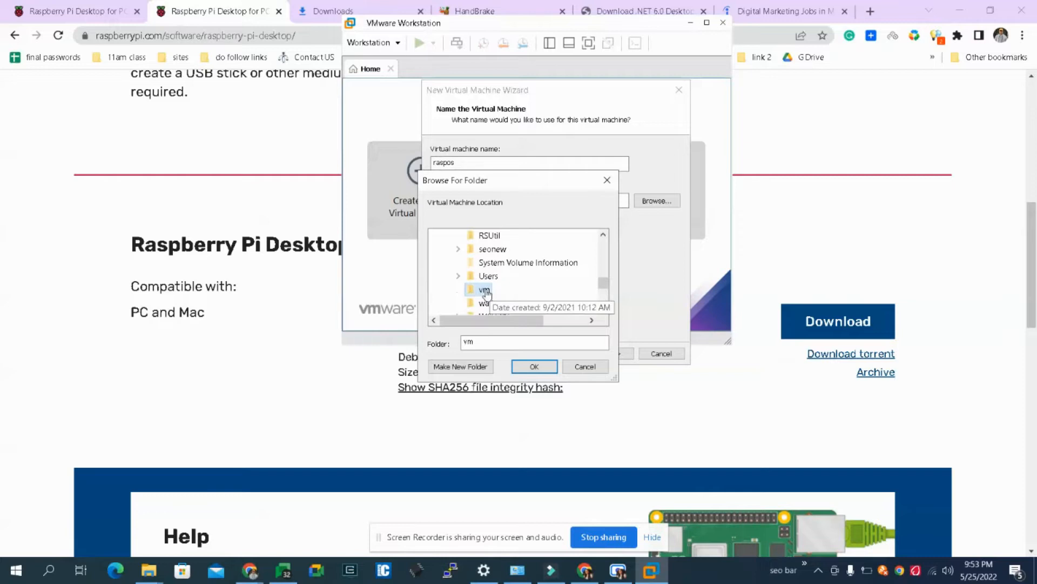
pyautogui.click(535, 367)
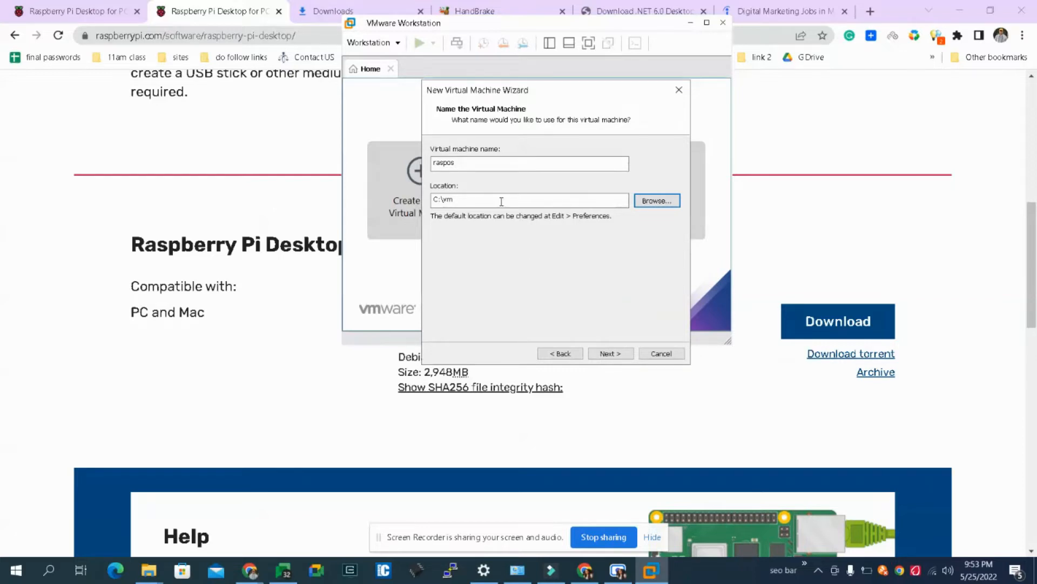
pyautogui.click(461, 202)
pyautogui.doubleClick(461, 202)
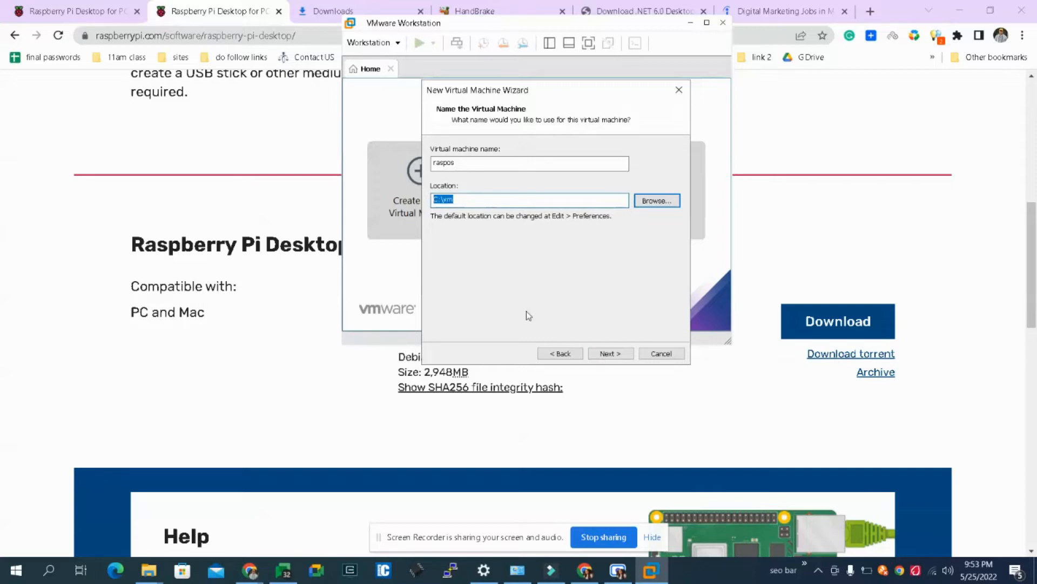
# - Accept the name and location, then keep the 20 GB maximum disk size and store the virtual disk as a single file
pyautogui.click(603, 354)
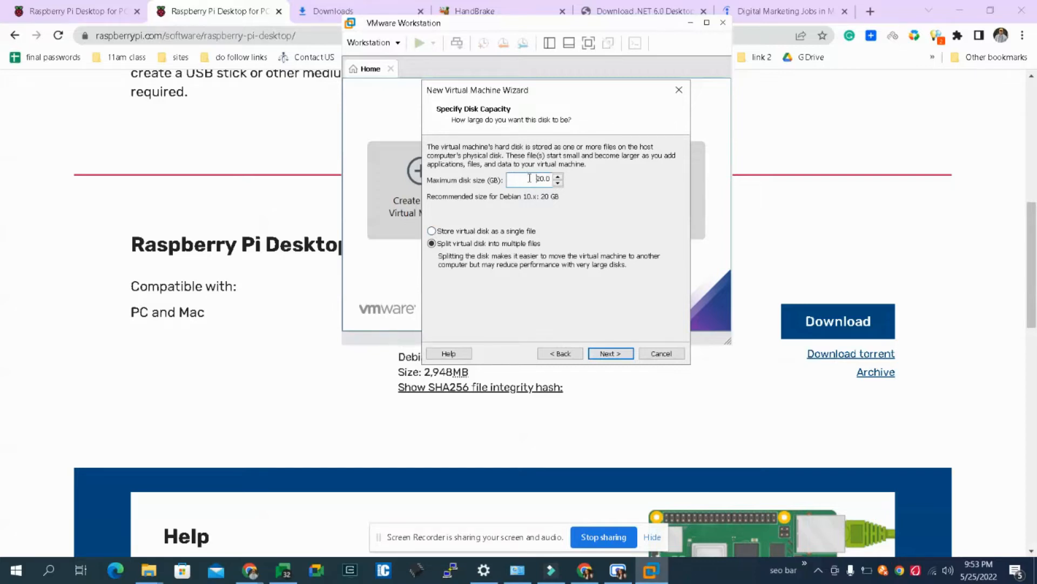
pyautogui.click(432, 231)
pyautogui.click(610, 354)
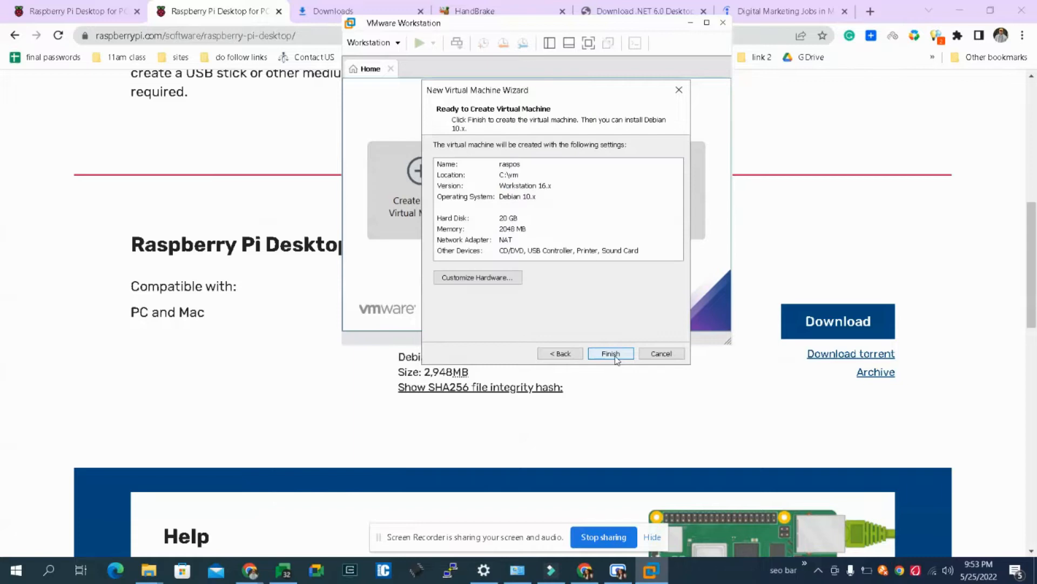
# - Customize the virtual machine's hardware, keeping 2048 MB of memory and setting the number of cores per processor to 4
pyautogui.click(460, 277)
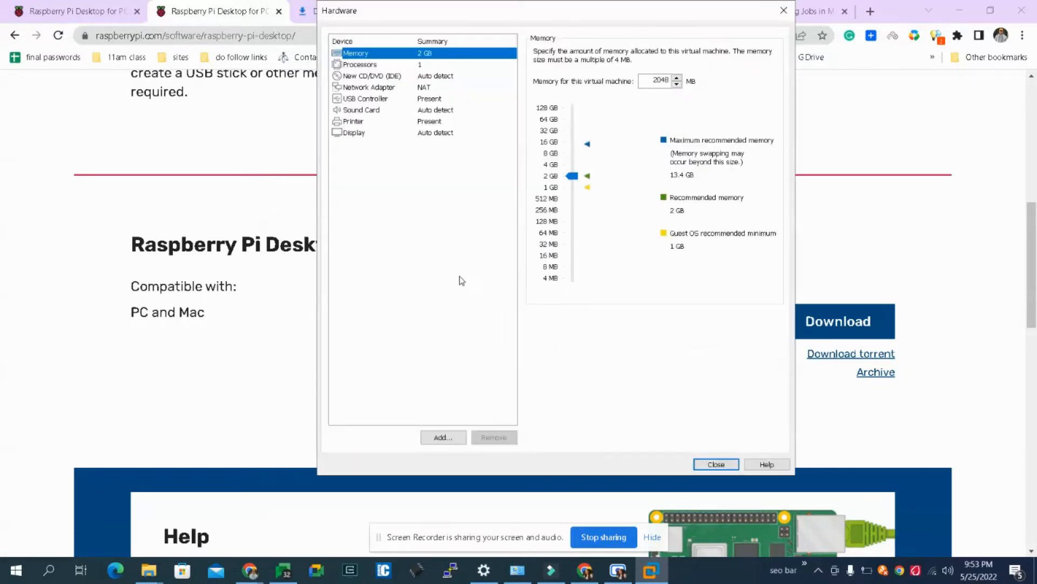
pyautogui.click(653, 80)
pyautogui.moveTo(654, 79); pyautogui.dragTo(683, 81)
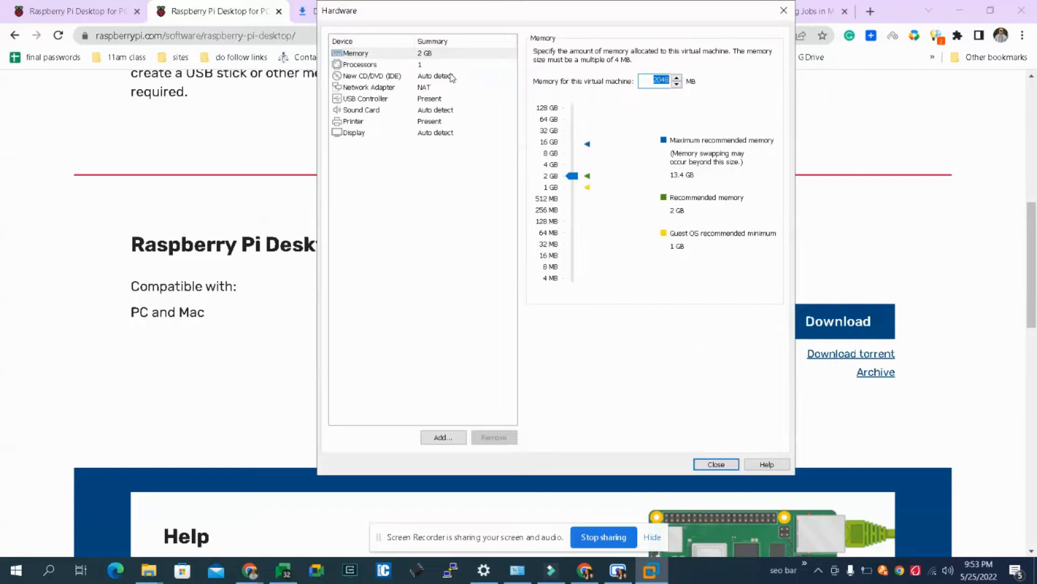
pyautogui.click(378, 65)
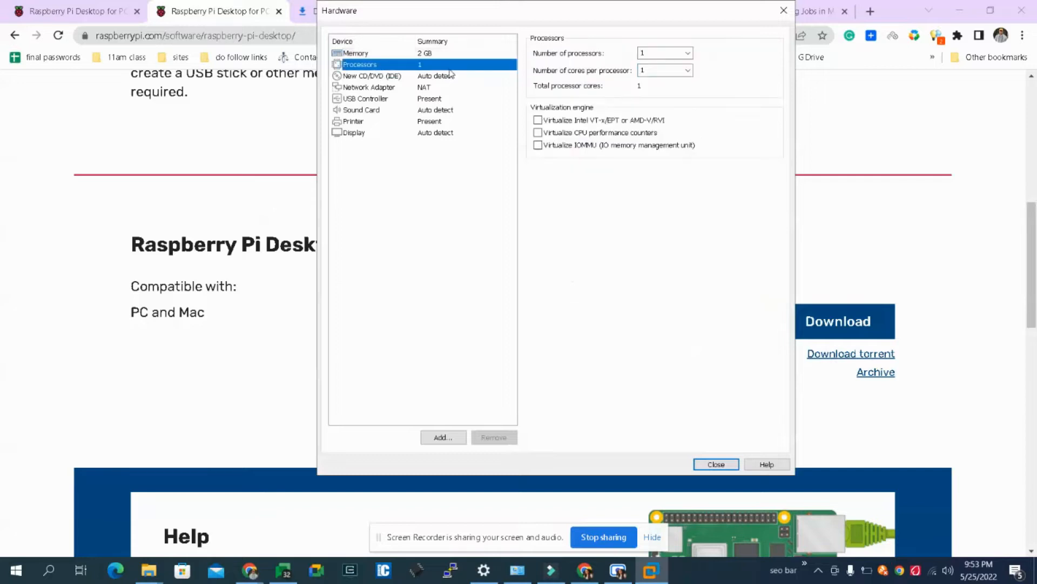
pyautogui.click(688, 71)
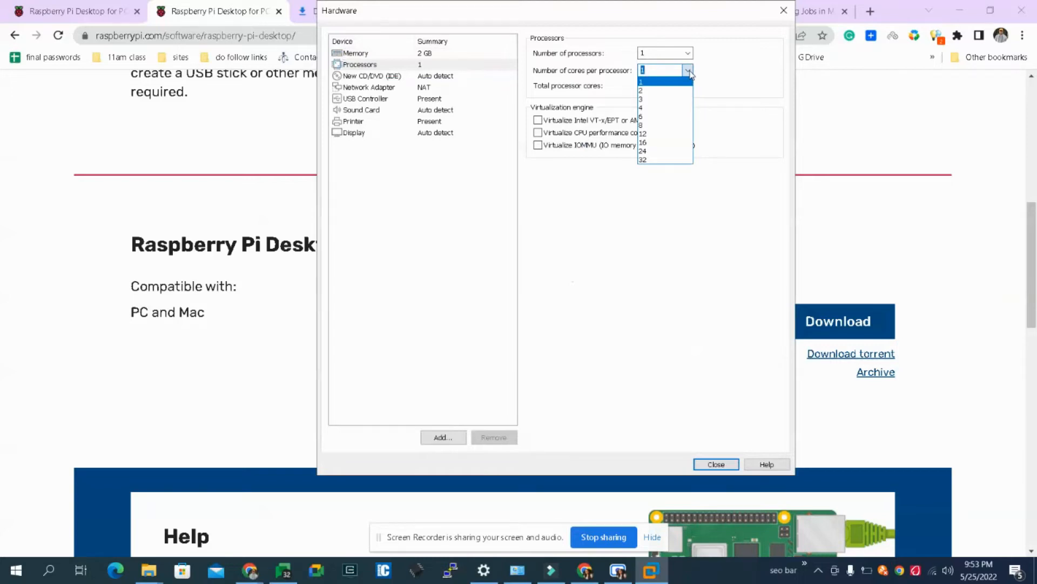
pyautogui.click(660, 108)
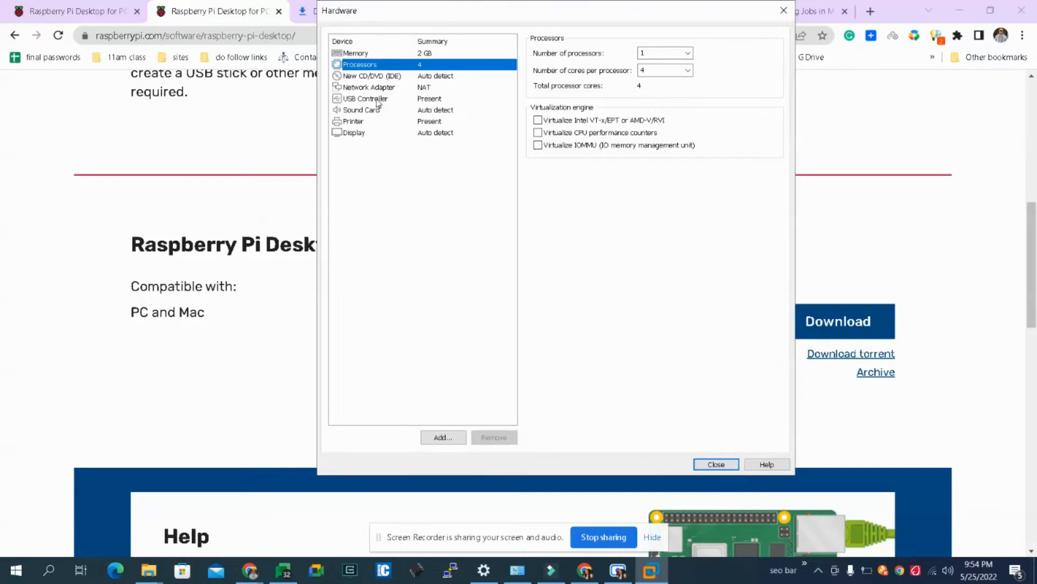
# - Remove the printer from the virtual hardware and finish creating the virtual machine
pyautogui.click(361, 122)
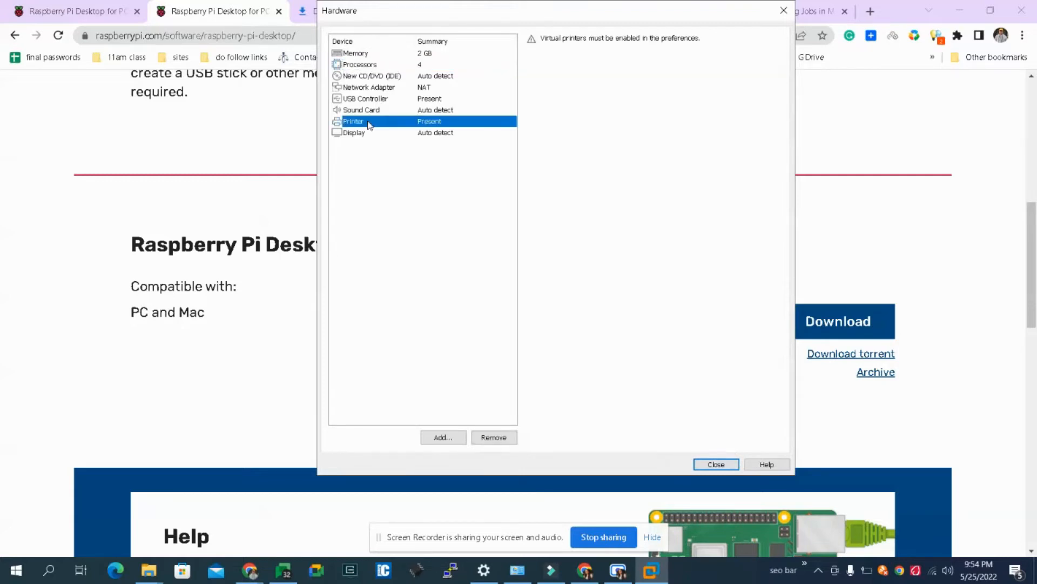
pyautogui.click(488, 435)
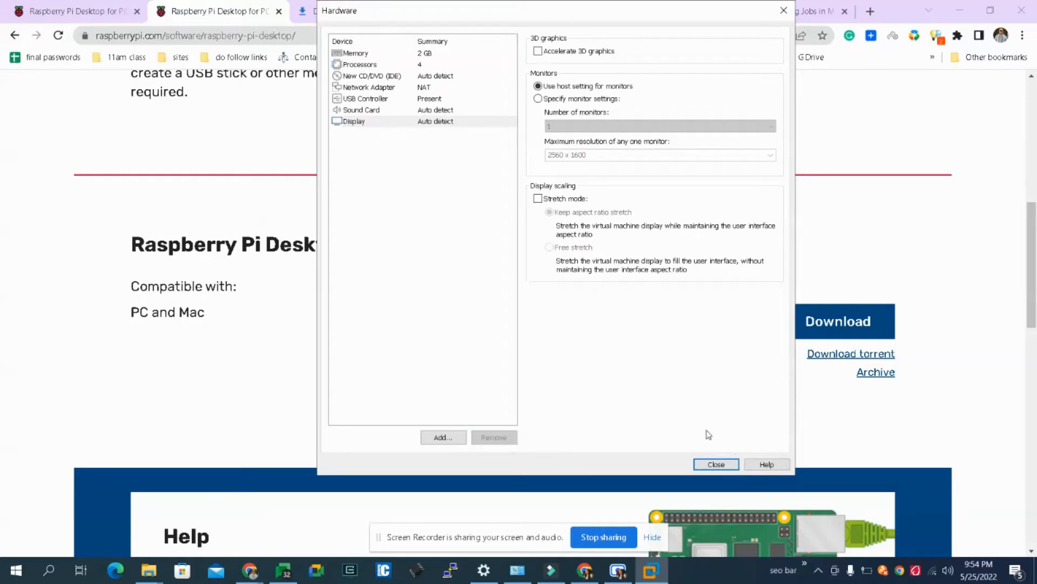
pyautogui.click(716, 464)
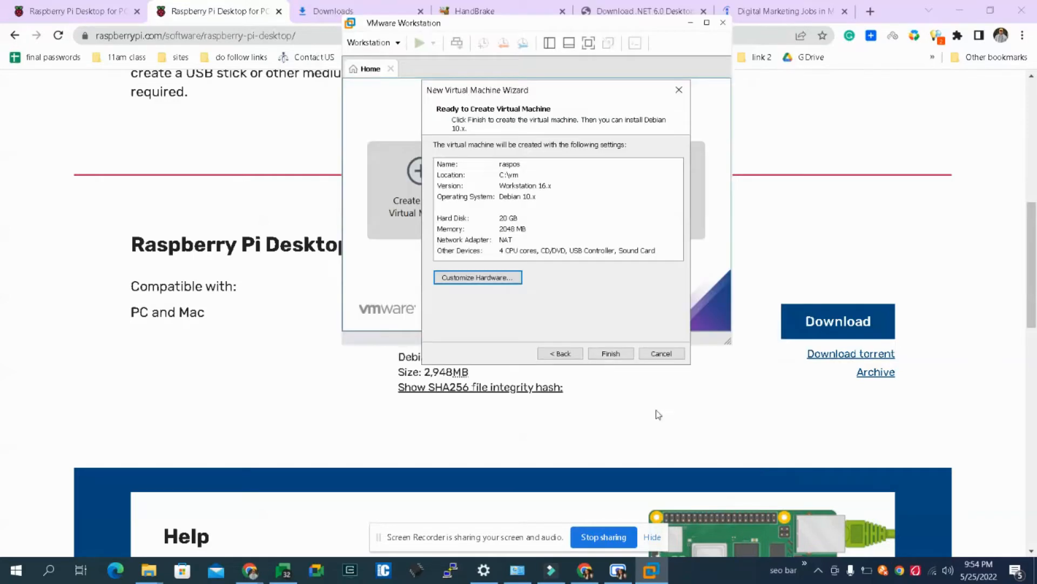
pyautogui.click(607, 354)
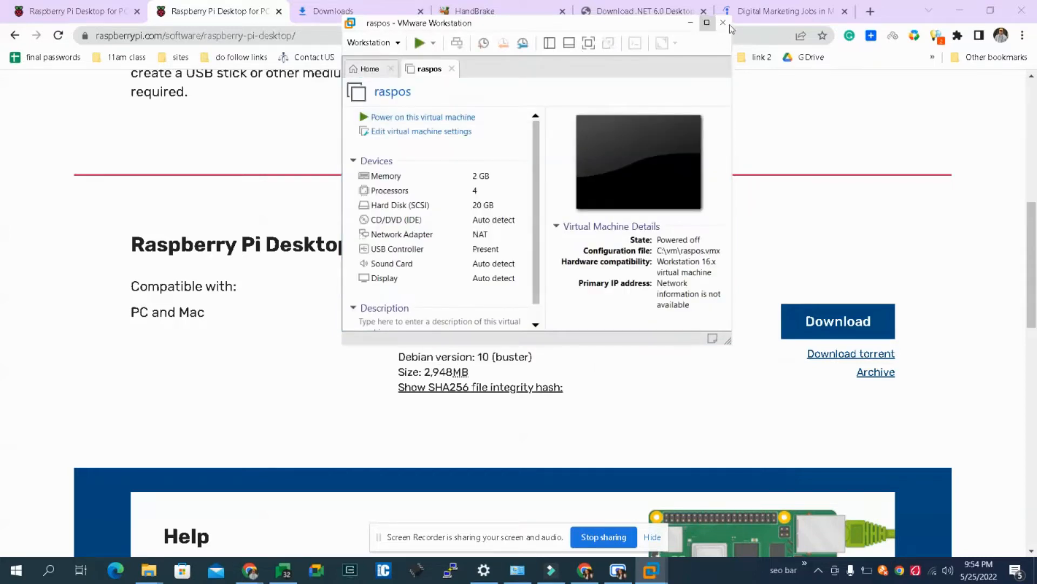
# - Minimize the Chrome and File Explorer windows and maximize the VMware Workstation window
pyautogui.click(958, 10)
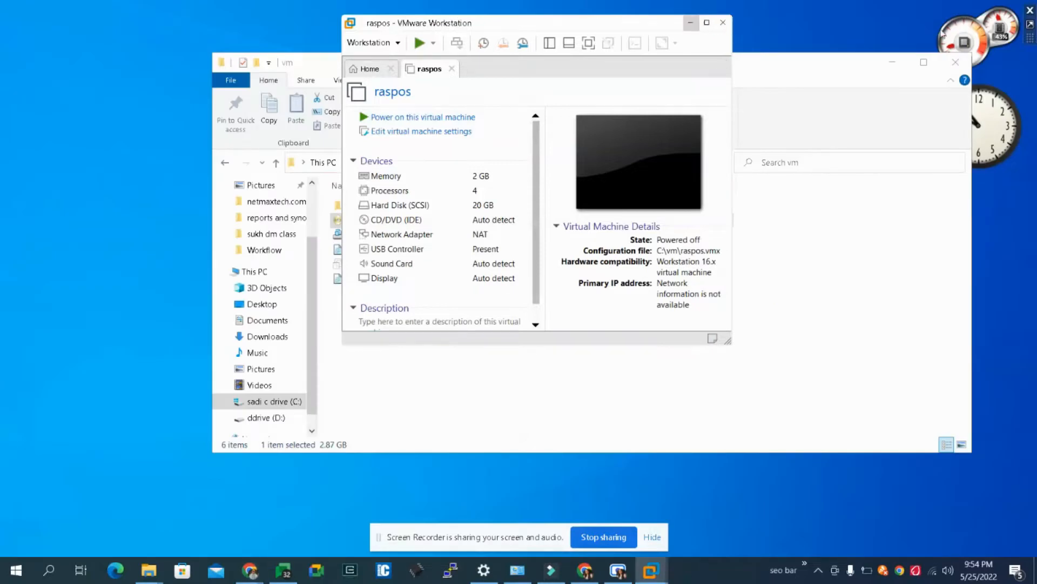
pyautogui.click(892, 62)
pyautogui.click(706, 23)
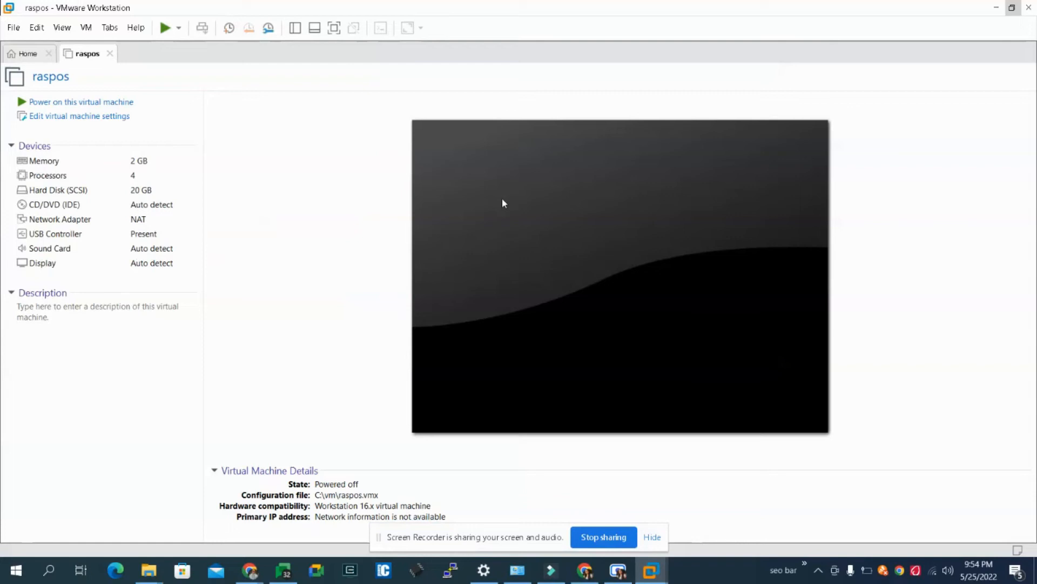
# - Connect the raspos CD/DVD drive to the ISO image 2021-01-11-raspios-buster-i386 from the vm folder on drive C
pyautogui.doubleClick(52, 208)
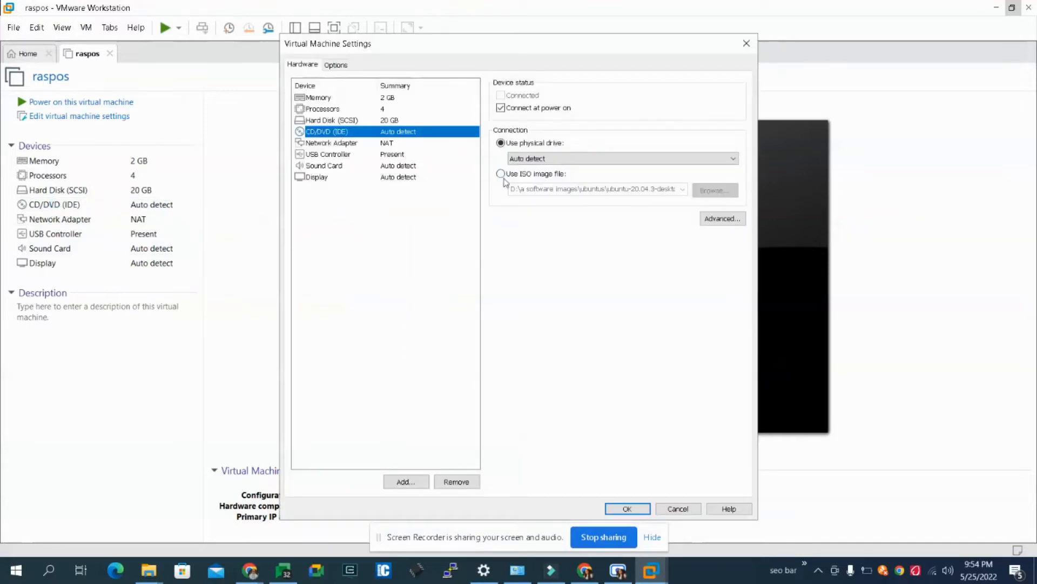
pyautogui.click(501, 175)
pyautogui.click(719, 190)
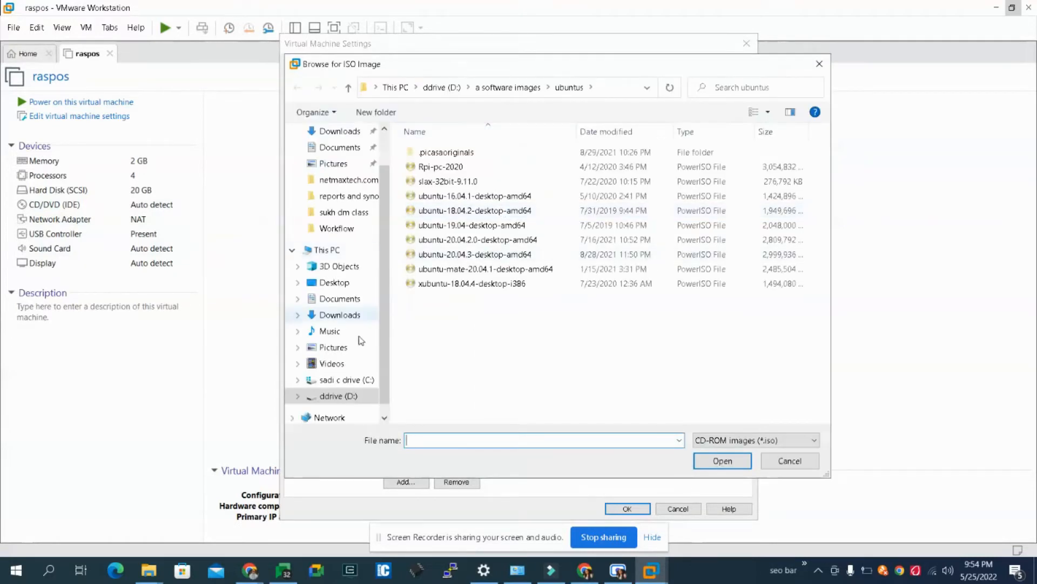
pyautogui.click(338, 379)
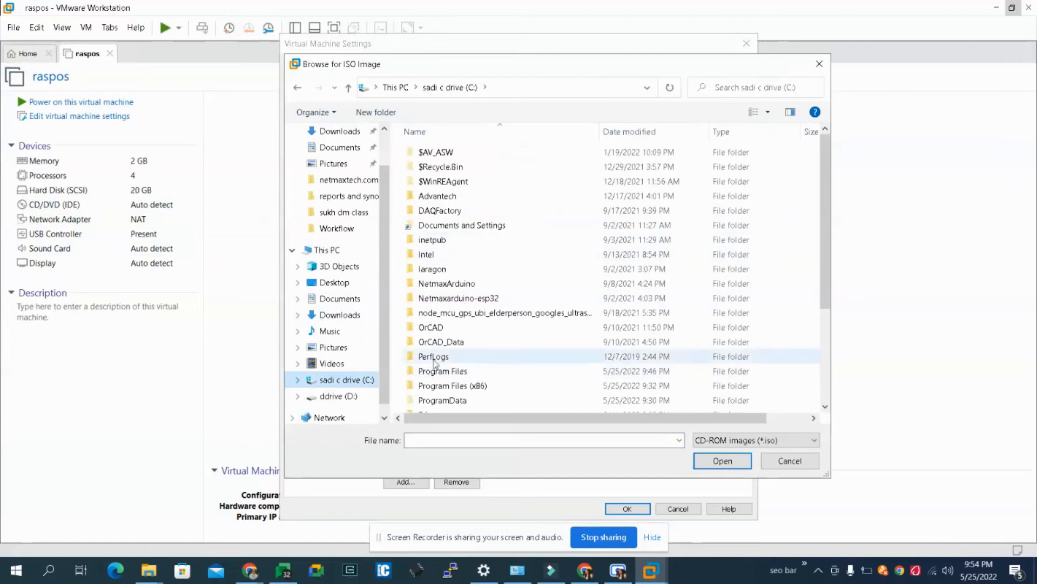
pyautogui.click(434, 330)
pyautogui.press('v')
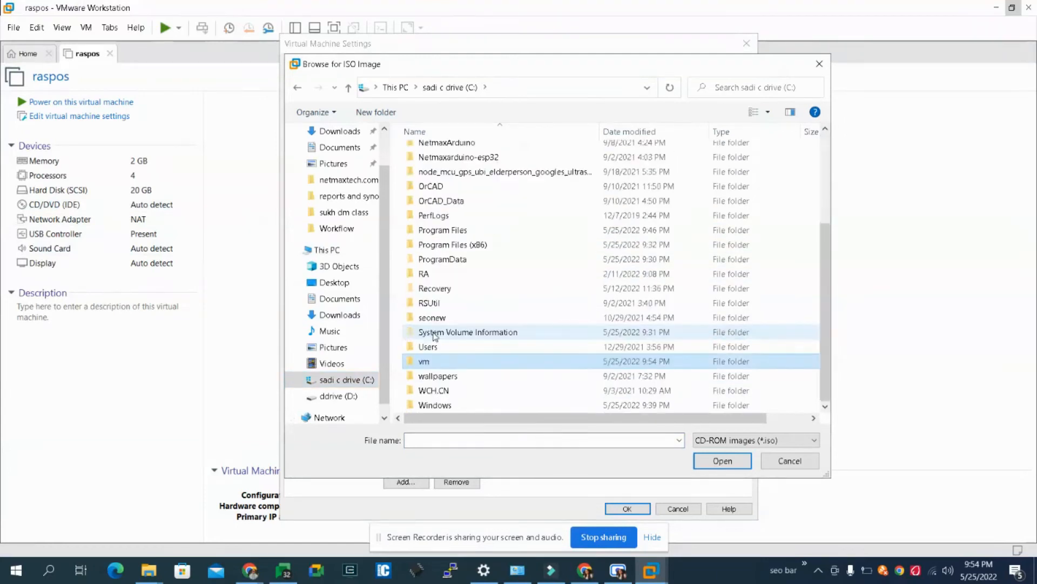
pyautogui.doubleClick(443, 361)
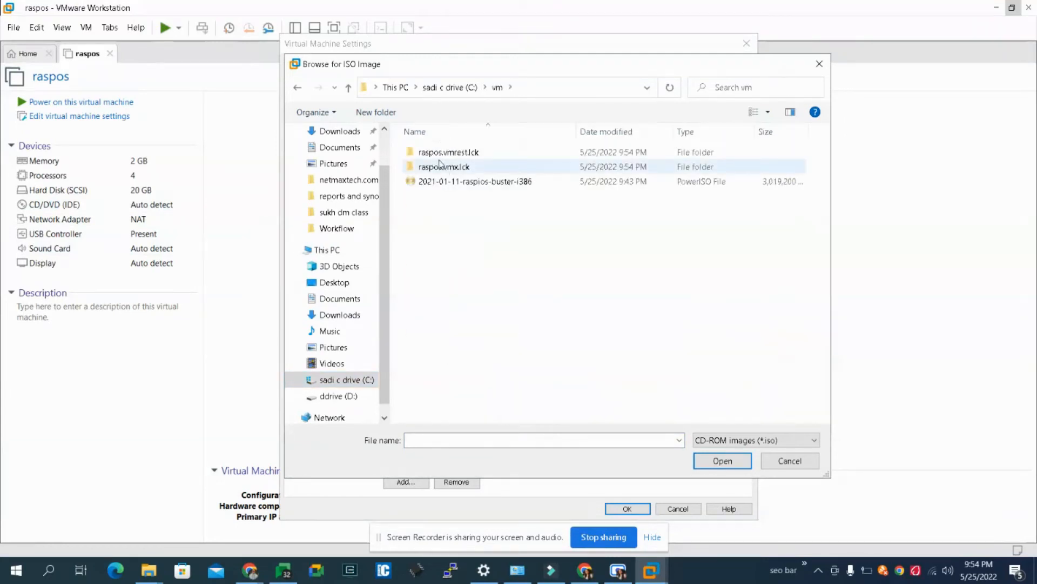
pyautogui.doubleClick(443, 183)
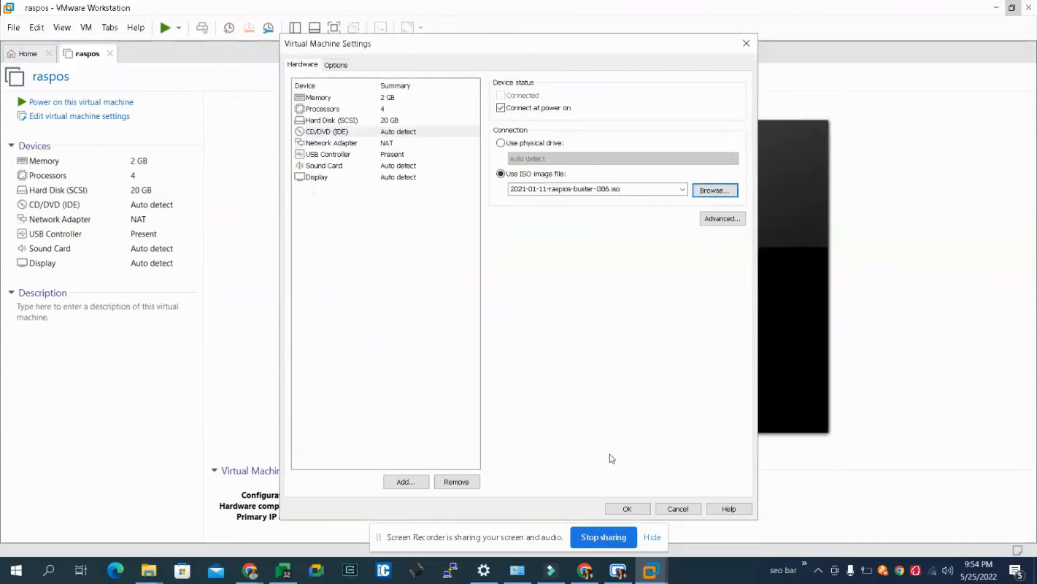
pyautogui.click(627, 508)
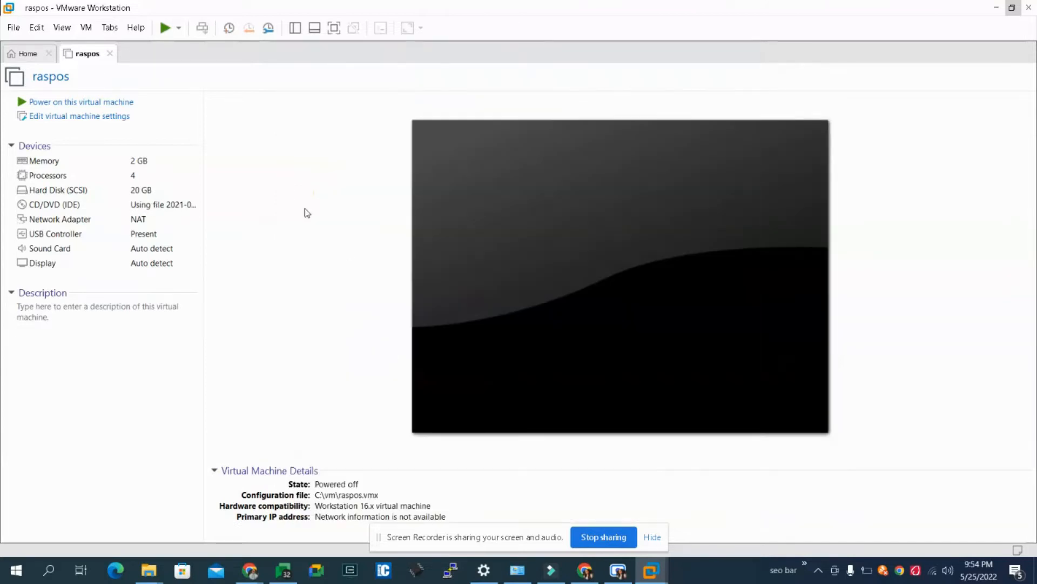
# - Power on the raspos virtual machine and direct keyboard input to its screen
pyautogui.click(64, 102)
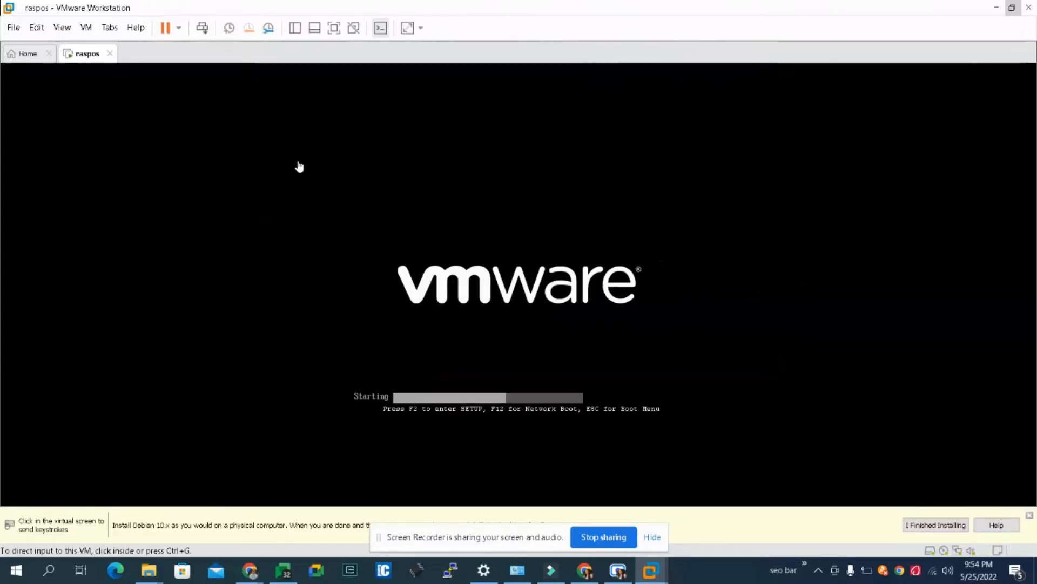
pyautogui.click(652, 537)
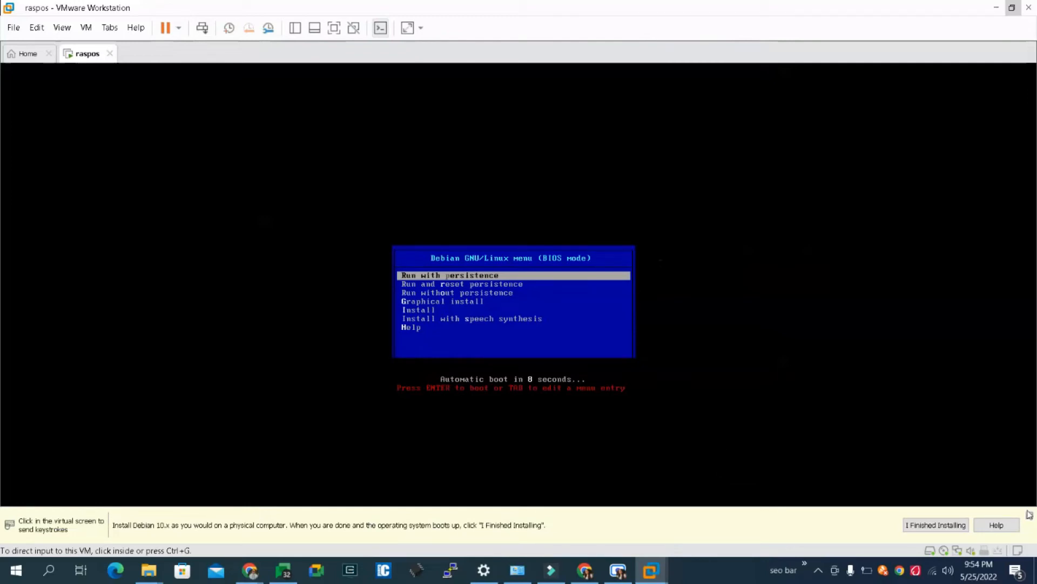
pyautogui.click(463, 255)
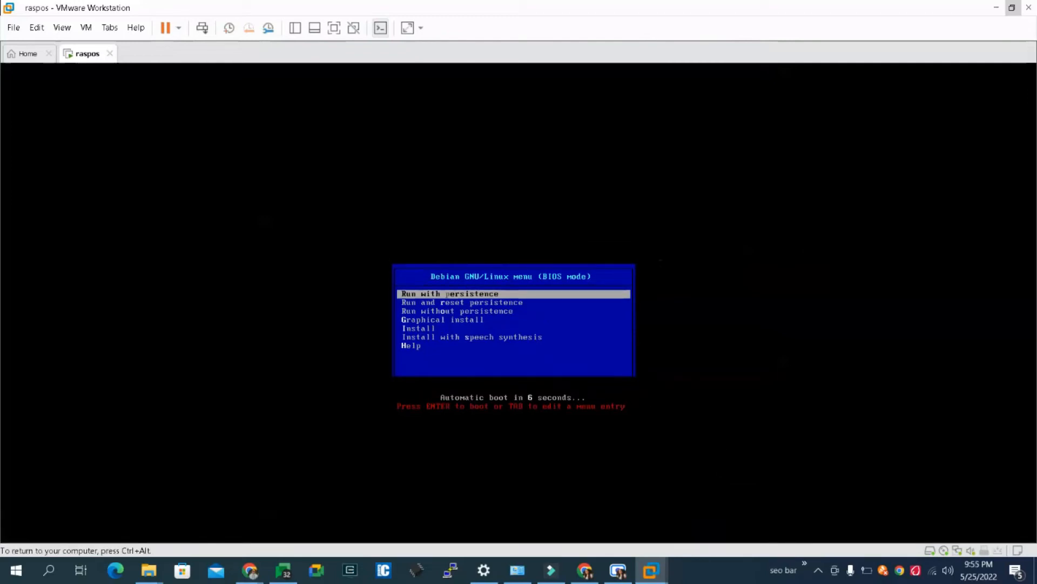
# - Start the Graphical install from the Debian GNU/Linux boot menu
pyautogui.press('Down')
pyautogui.press('Down')
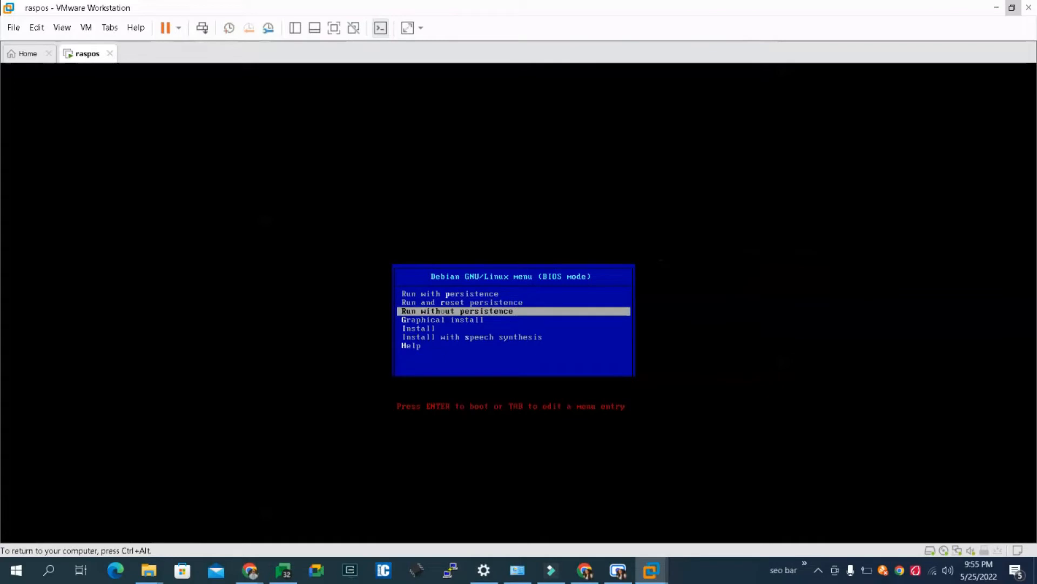
pyautogui.press('Down')
pyautogui.press('Down')
pyautogui.press('Down')
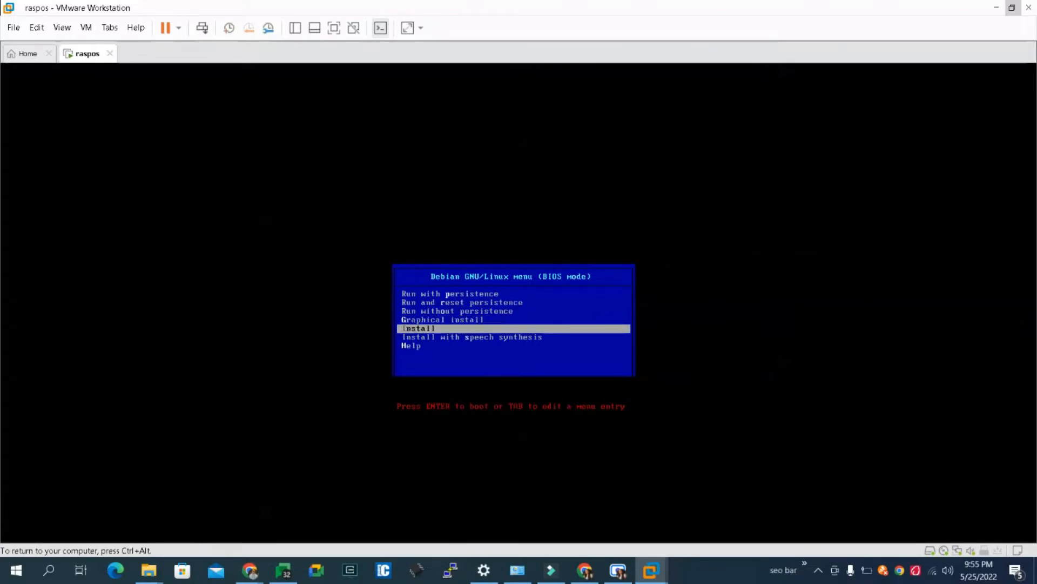
pyautogui.press('Up')
pyautogui.press('Up')
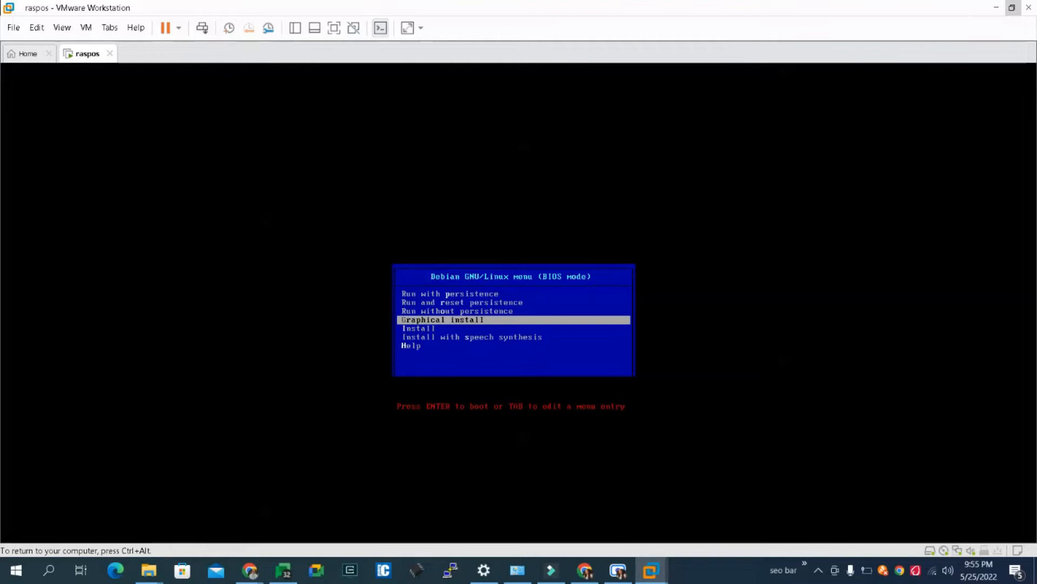
pyautogui.press('Return')
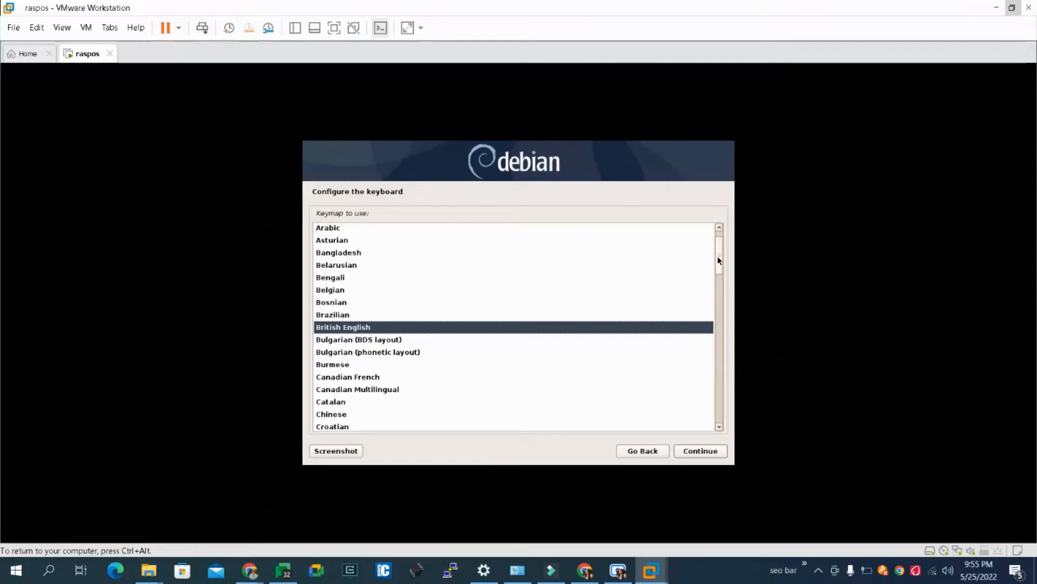
# - Set the installer's keymap to American English and continue the installation
pyautogui.moveTo(718, 260); pyautogui.dragTo(720, 241)
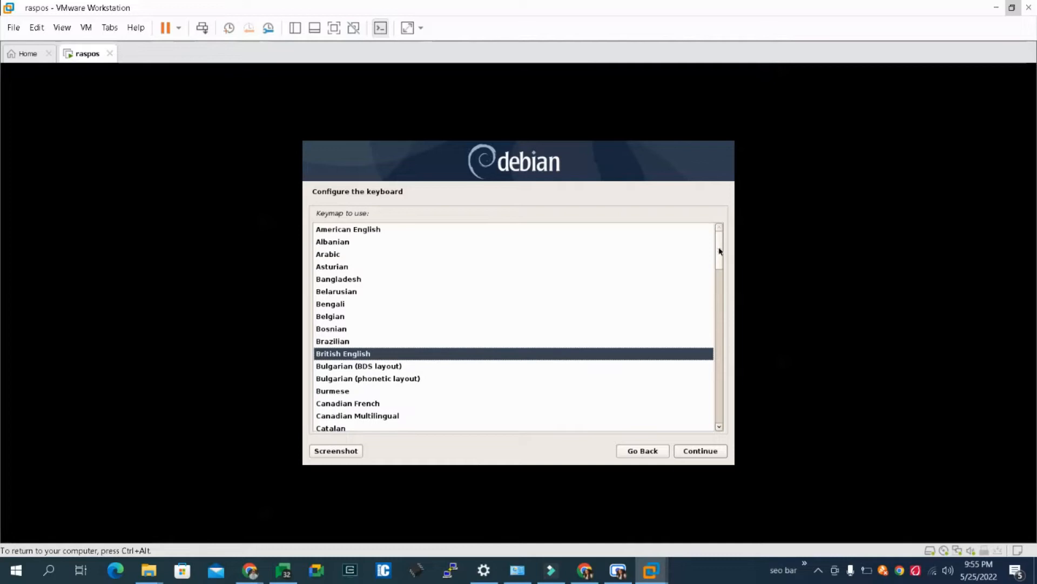
pyautogui.click(335, 232)
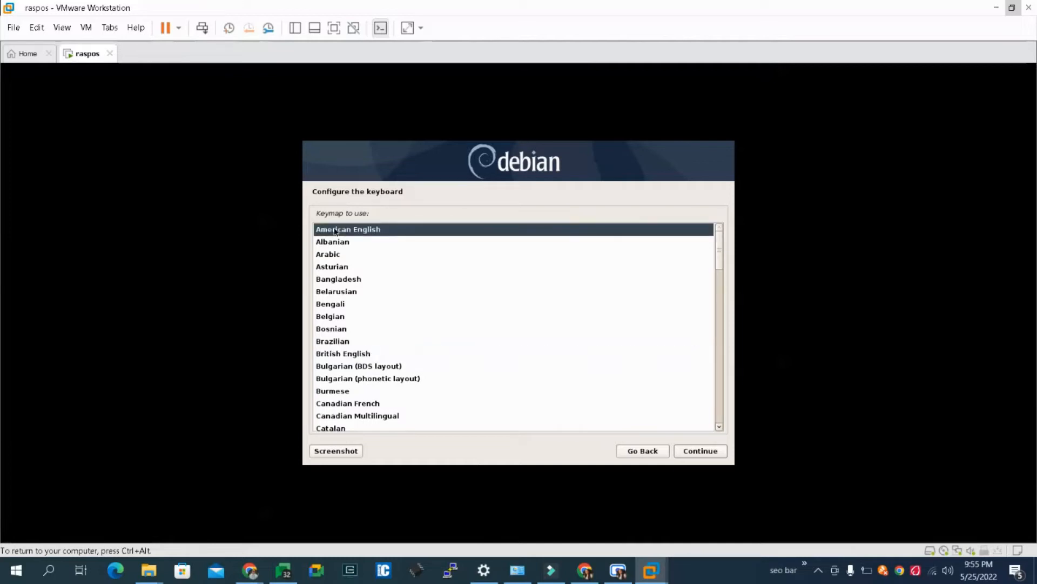
pyautogui.click(694, 455)
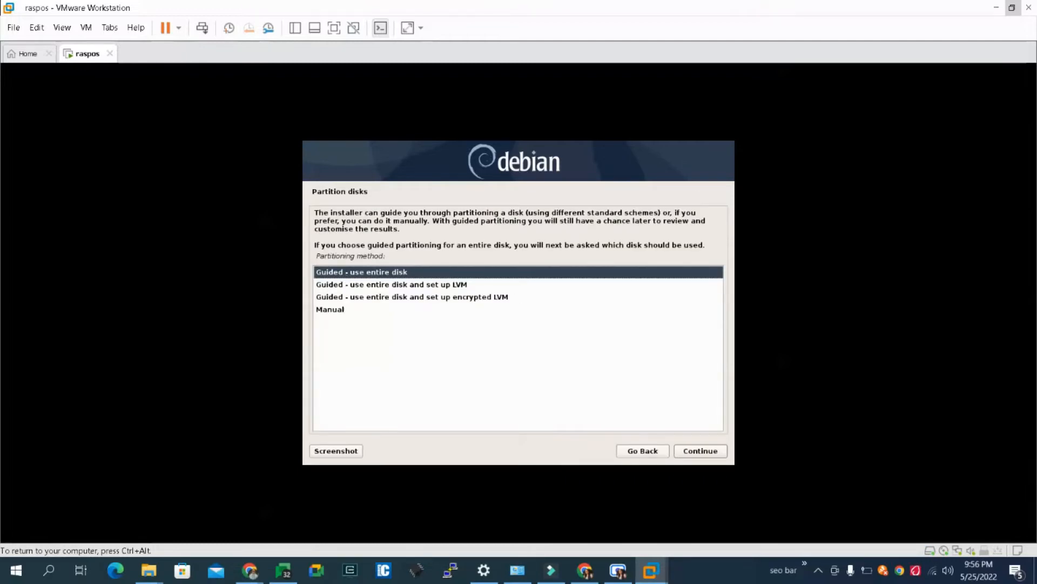
# - Set up guided partitioning using the entire SCSI3 (sda) VMware disk with all files in one partition
pyautogui.click(697, 453)
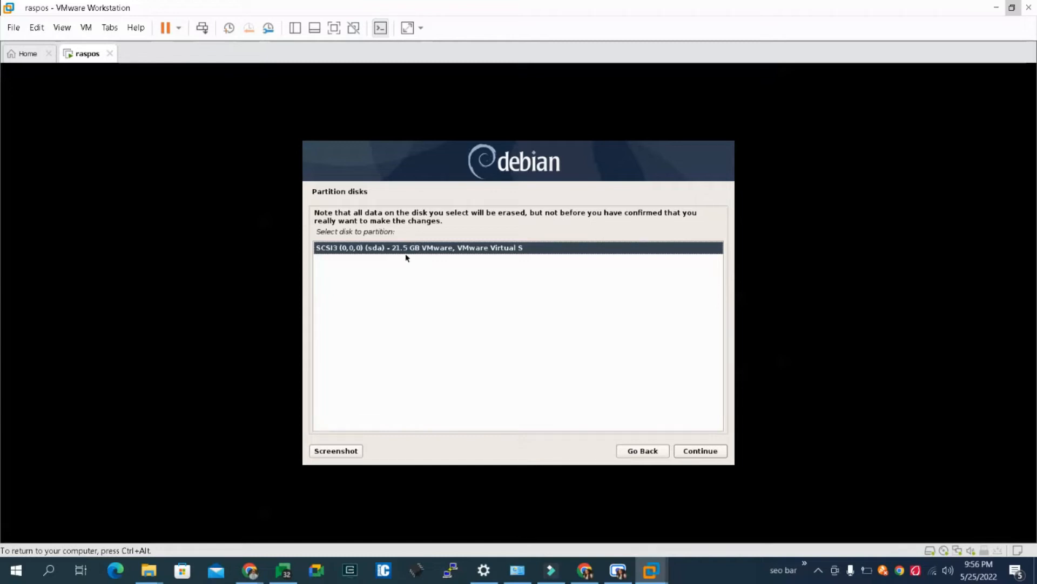
pyautogui.click(709, 455)
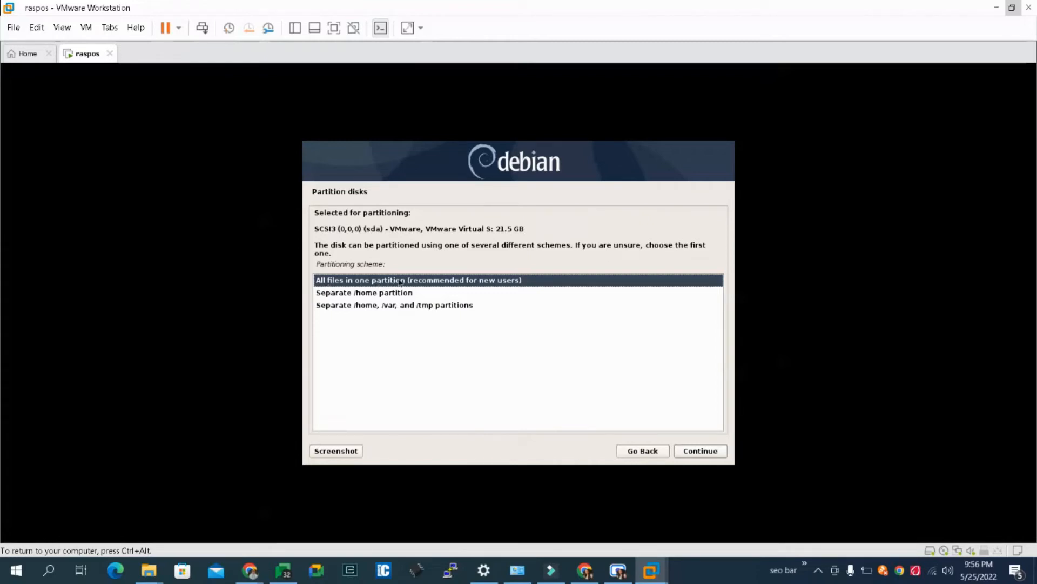
pyautogui.click(702, 450)
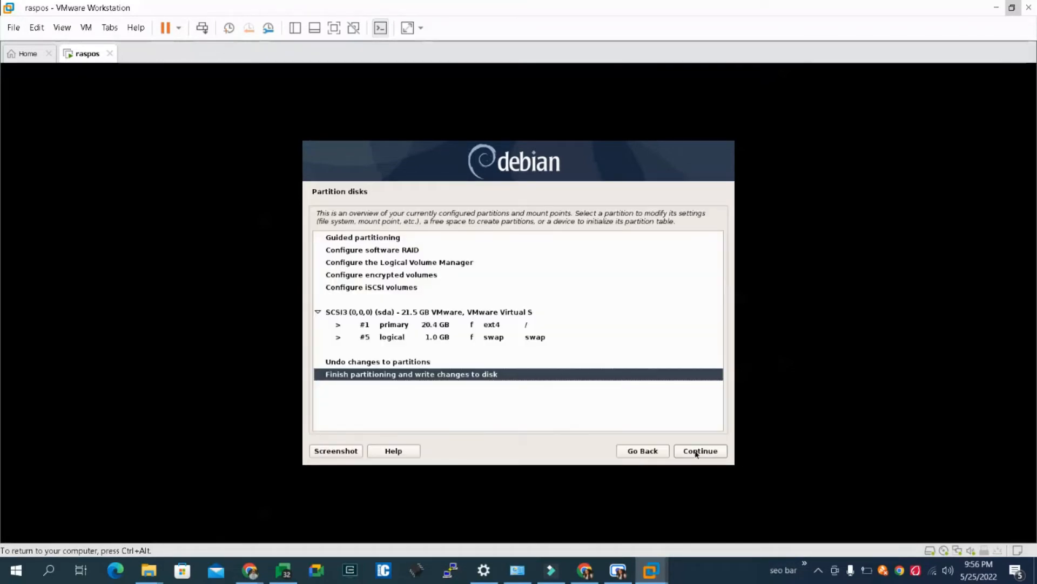
# - Finish partitioning and confirm with Yes that the changes are written to the disk
pyautogui.click(702, 452)
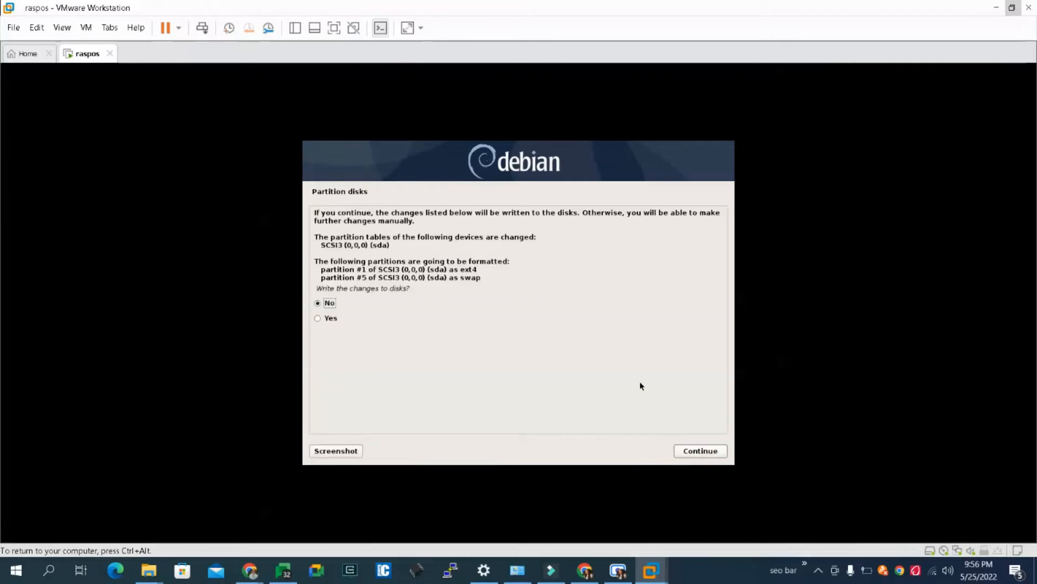
pyautogui.press('Down')
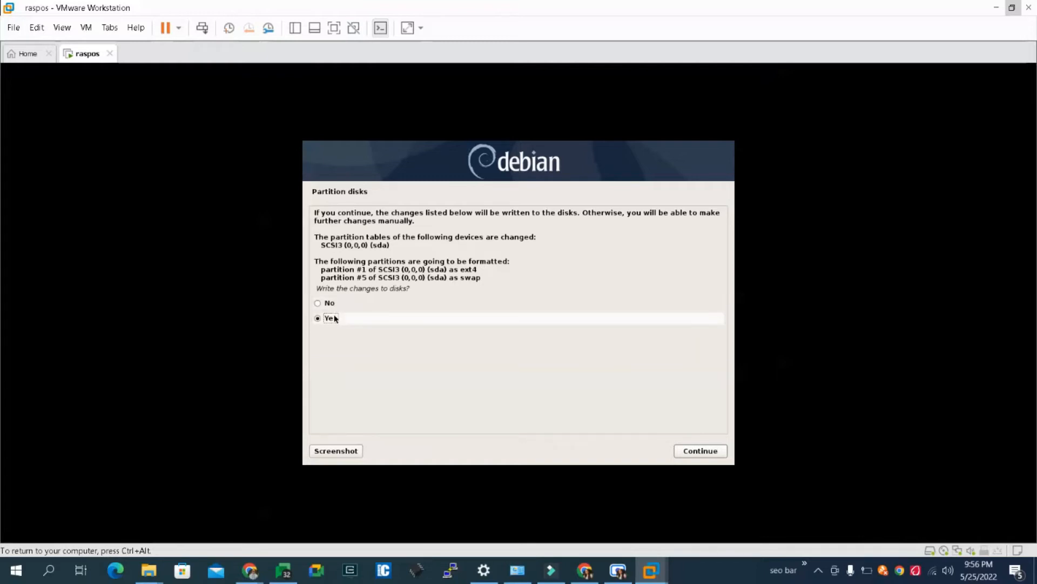
pyautogui.hotkey('ctrl', 'alt')
pyautogui.click(682, 502)
pyautogui.click(700, 453)
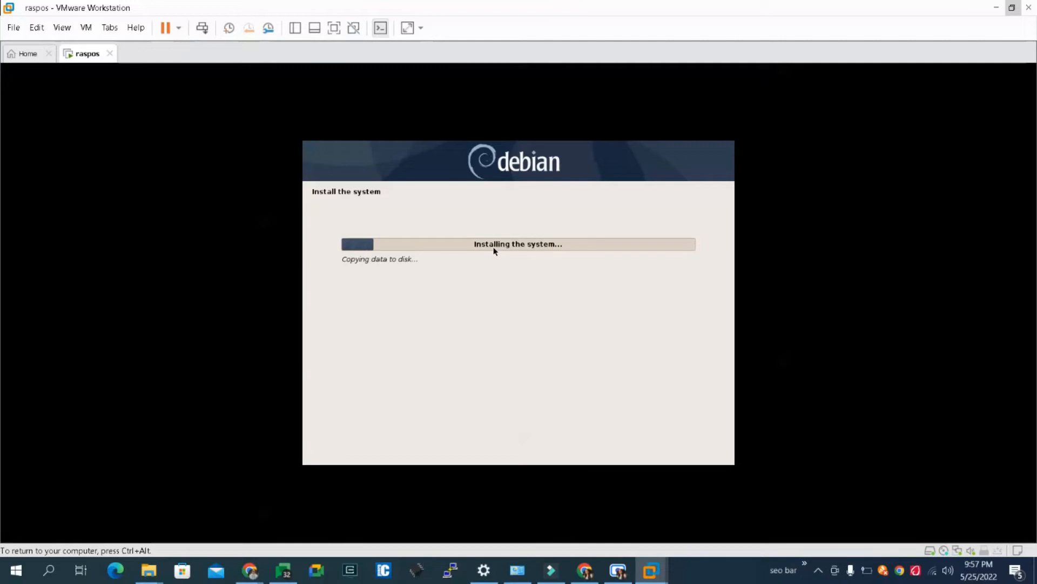
# - Switch to Chrome, open raspberrypi.org in place of the Raspberry Pi Desktop page, and accept the site's cookie notice
pyautogui.moveTo(250, 570)
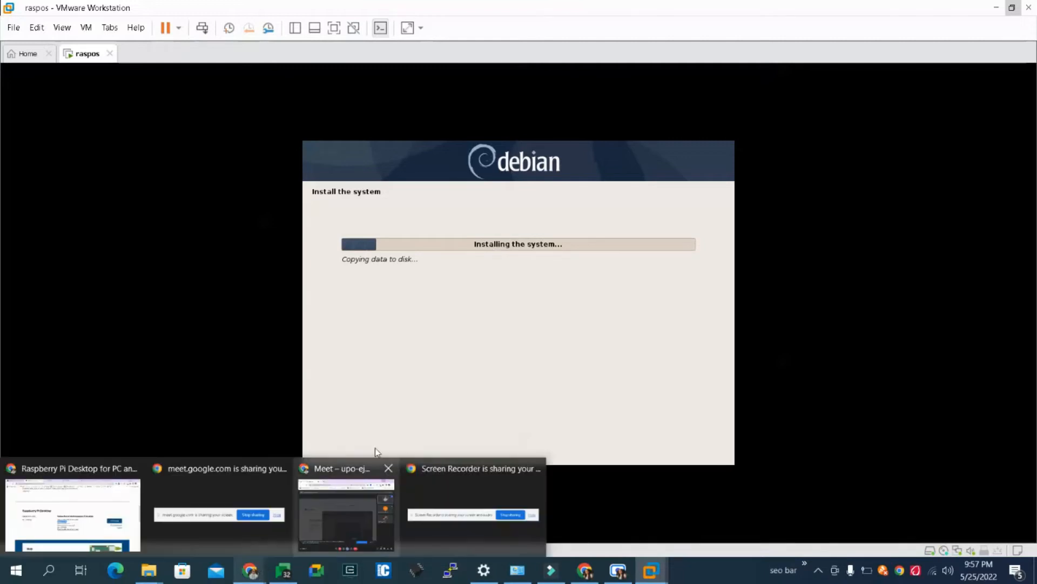
pyautogui.click(473, 364)
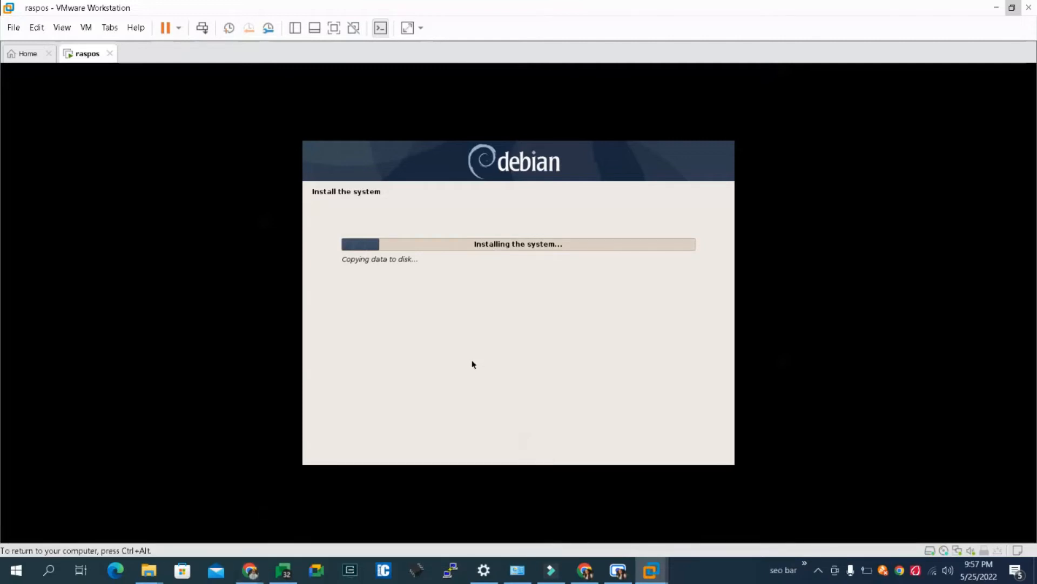
pyautogui.hotkey('ctrl', 'alt')
pyautogui.moveTo(250, 574)
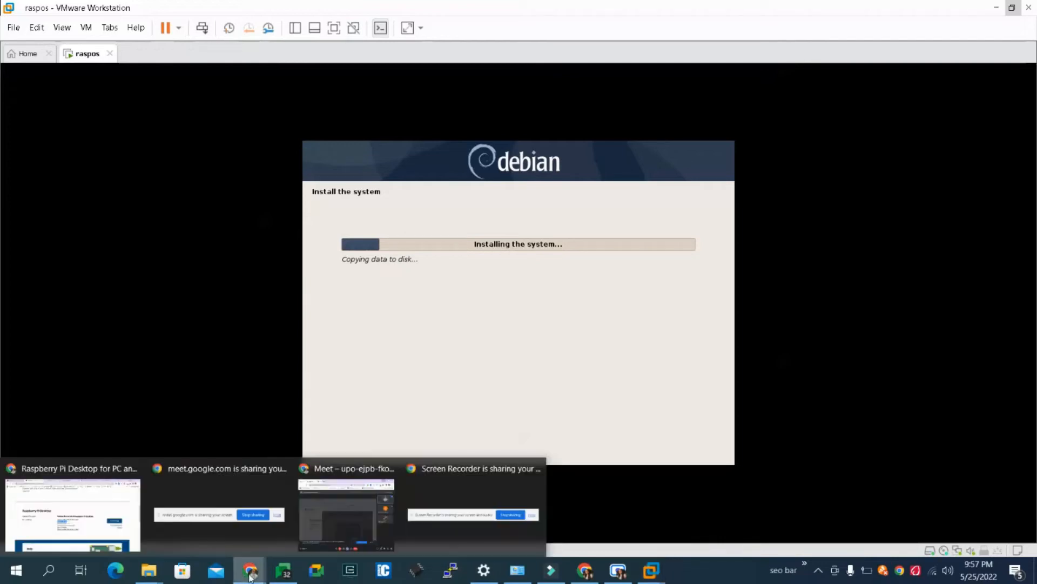
pyautogui.click(109, 520)
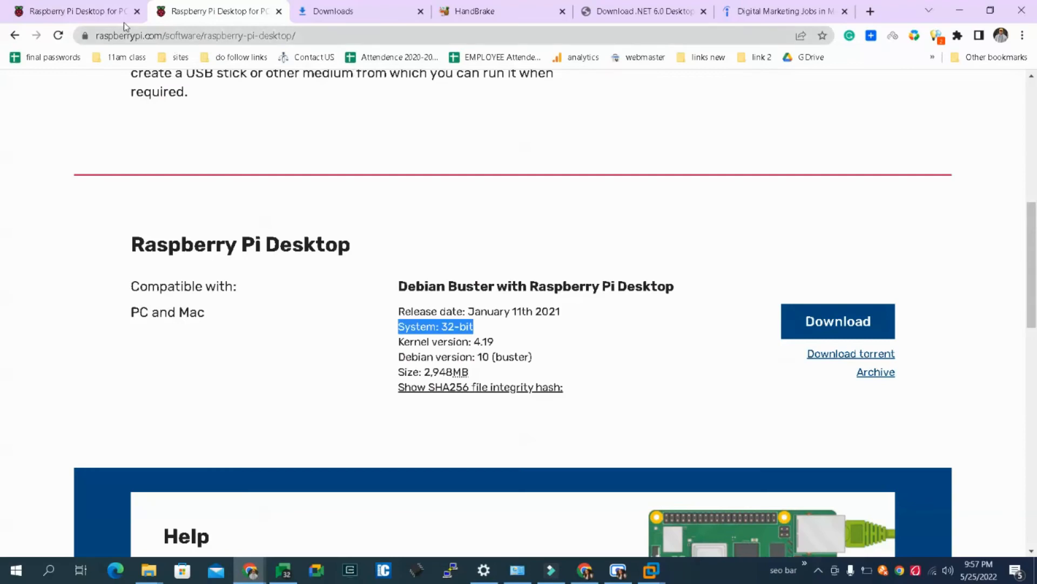
pyautogui.moveTo(151, 38); pyautogui.dragTo(297, 36)
pyautogui.press('BackSpace')
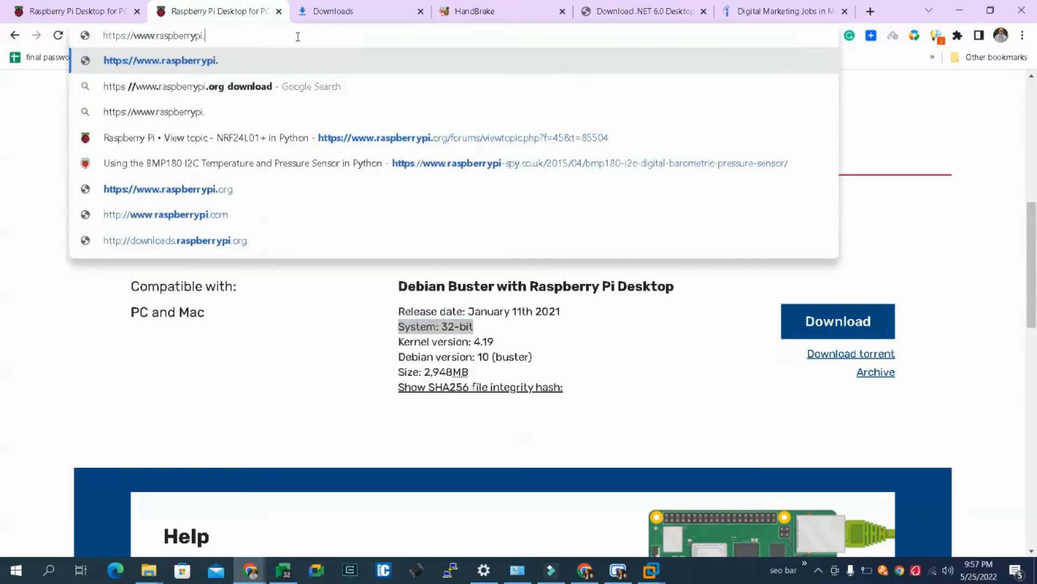
pyautogui.write('org')
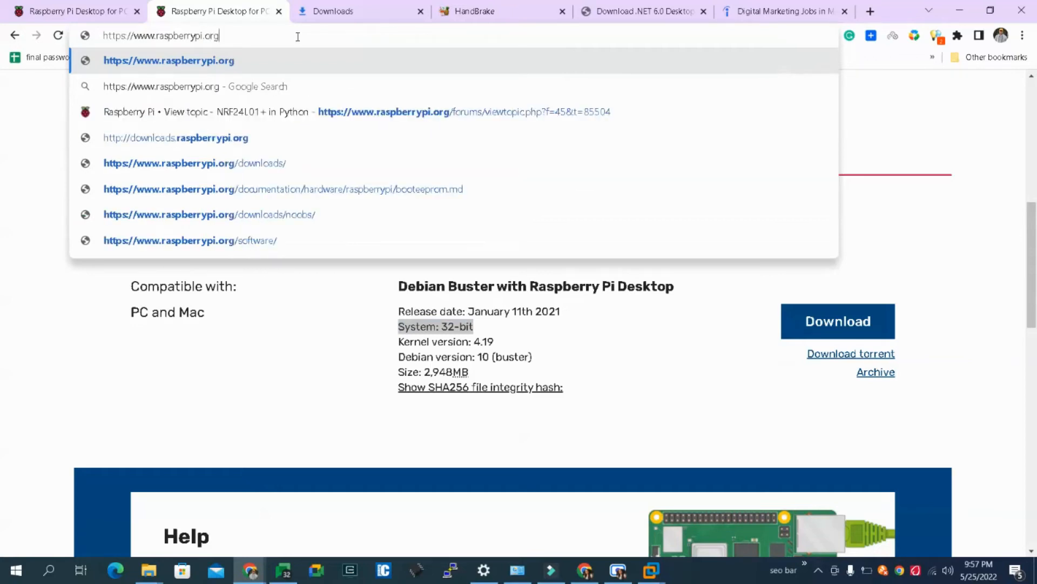
pyautogui.press('Return')
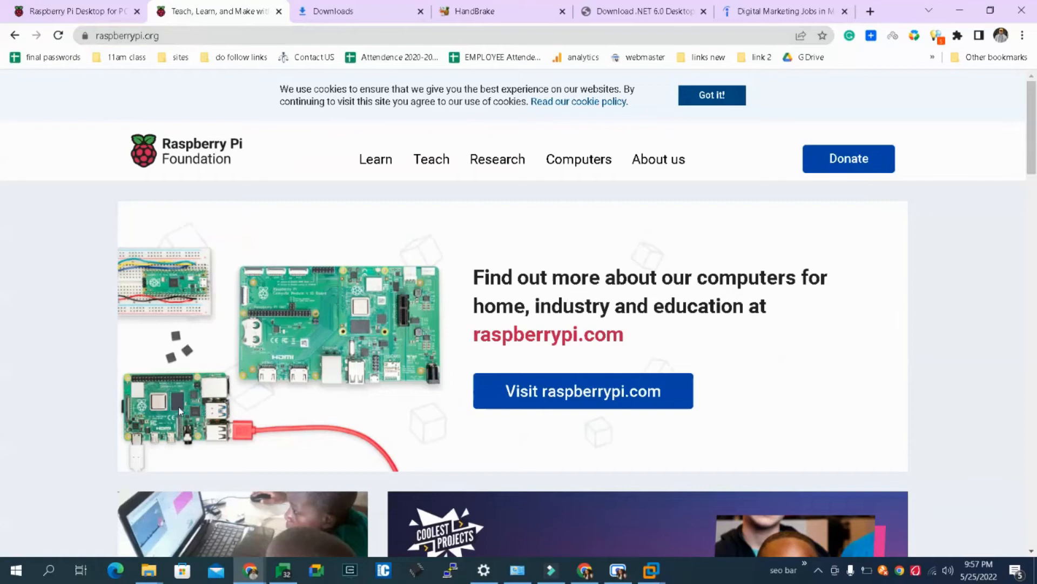
pyautogui.moveTo(1036, 148)
pyautogui.mouseDown()
pyautogui.moveTo(1035, 465)
pyautogui.moveTo(1033, 128)
pyautogui.mouseUp()
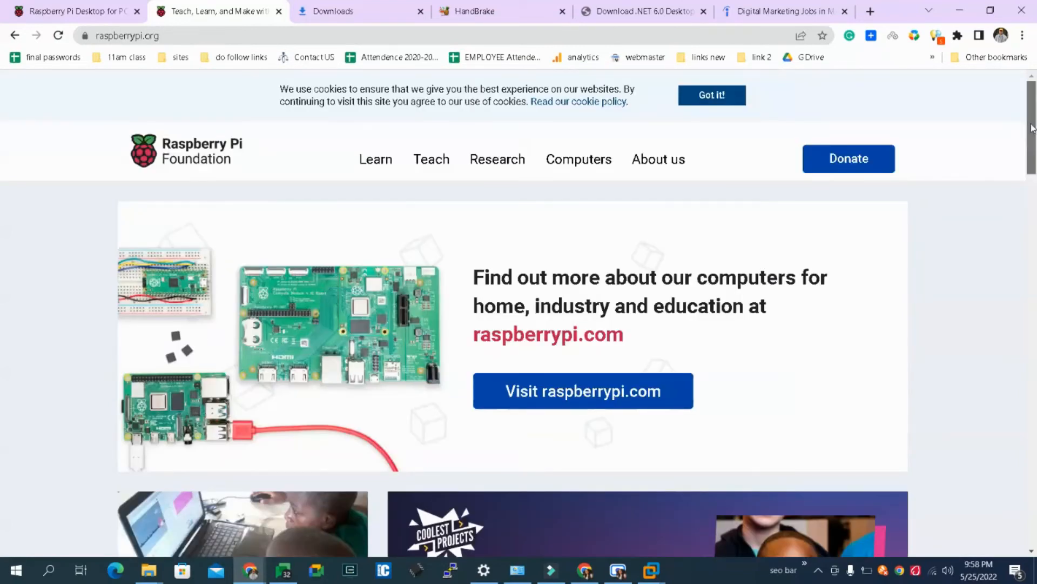
pyautogui.click(724, 98)
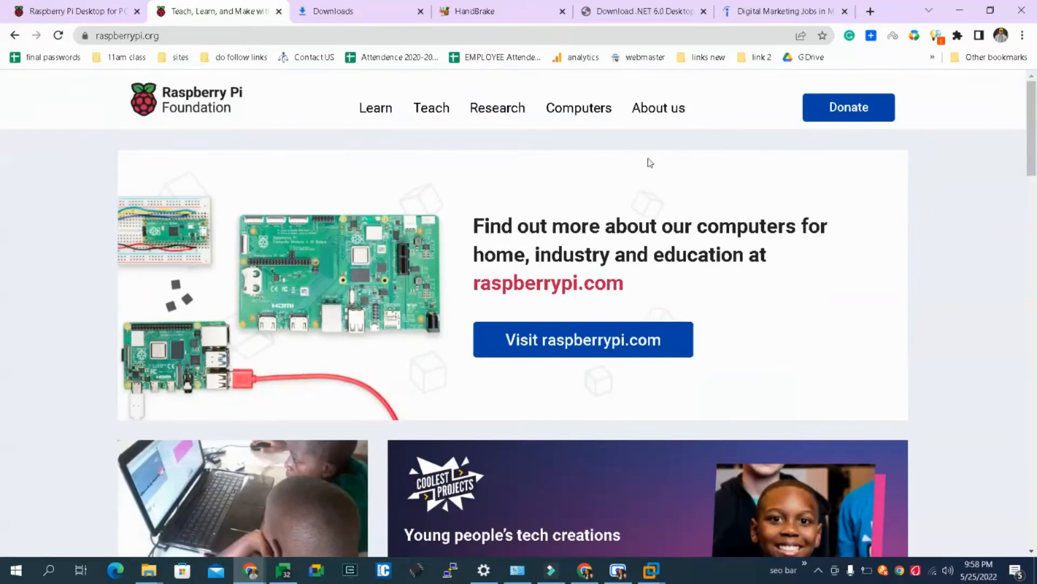
# - Search Google for "raspberry pi 4" in a new tab and open the ElectronicsComp listing for the Raspberry Pi 4 Model B with 1 GB RAM
pyautogui.click(870, 10)
pyautogui.write('ra')
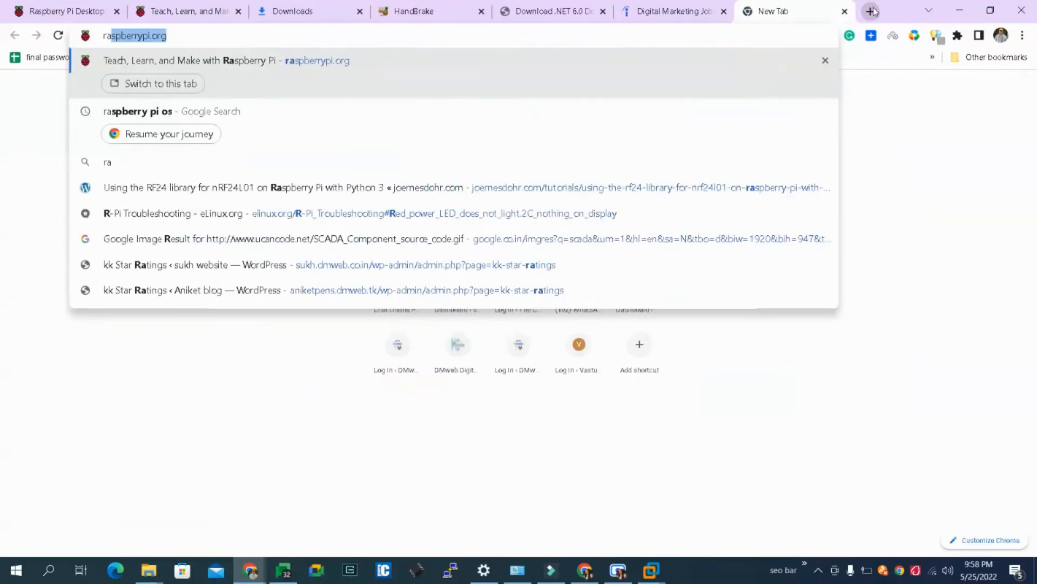
pyautogui.write('spbery')
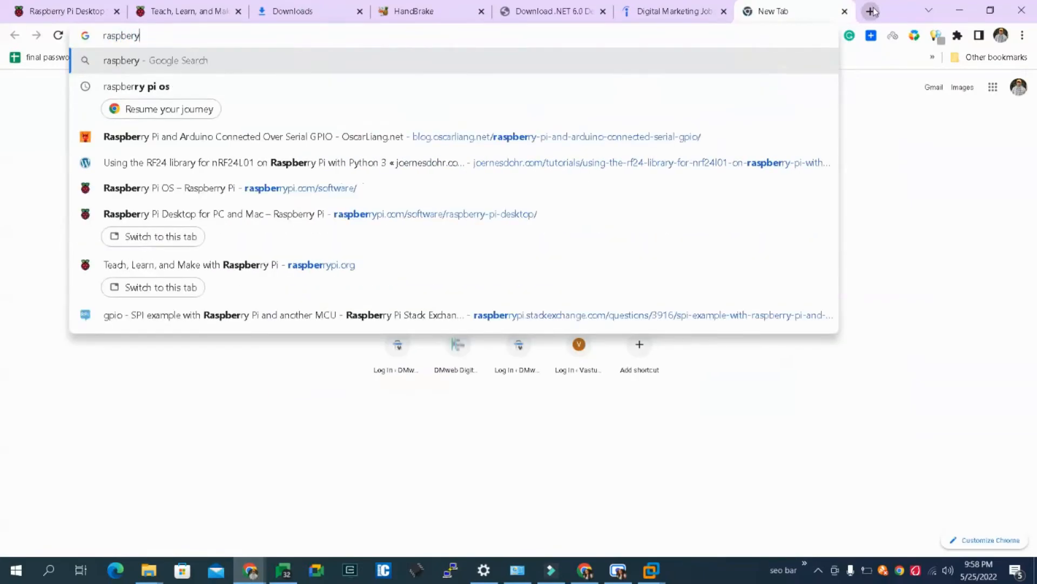
pyautogui.press('BackSpace')
pyautogui.press('BackSpace')
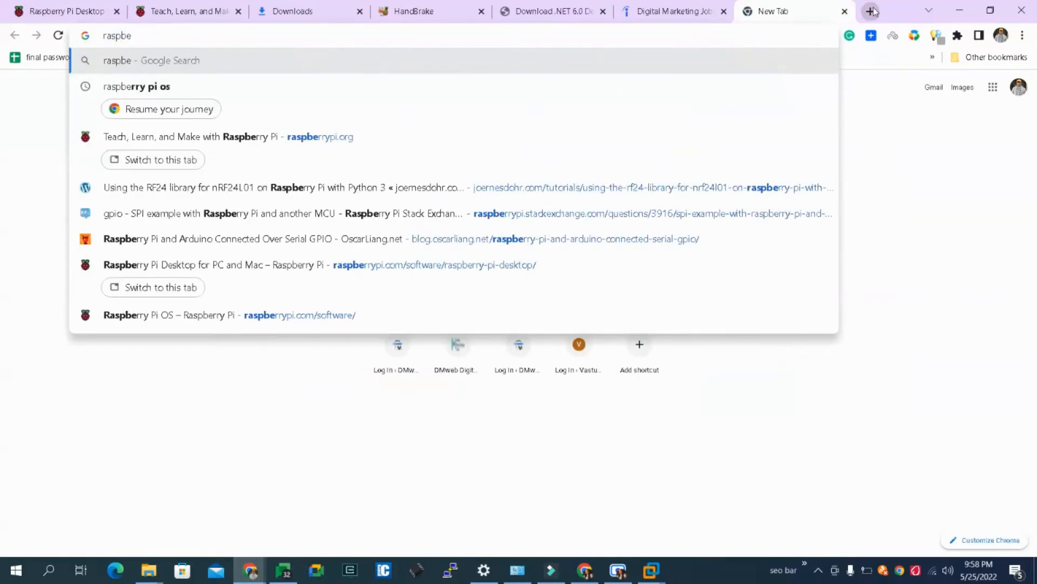
pyautogui.write('rry pi ')
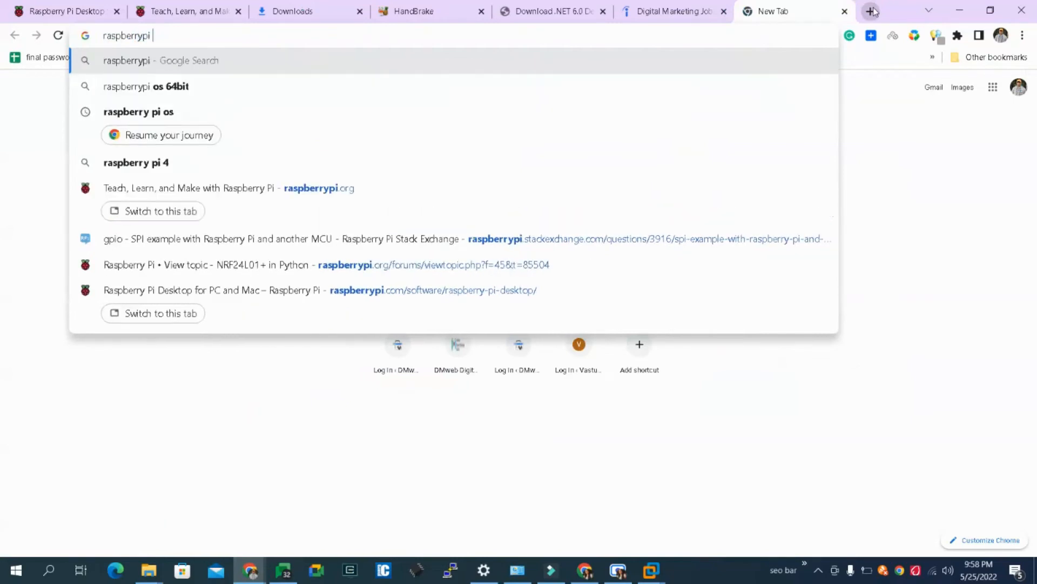
pyautogui.write('4')
pyautogui.press('Down')
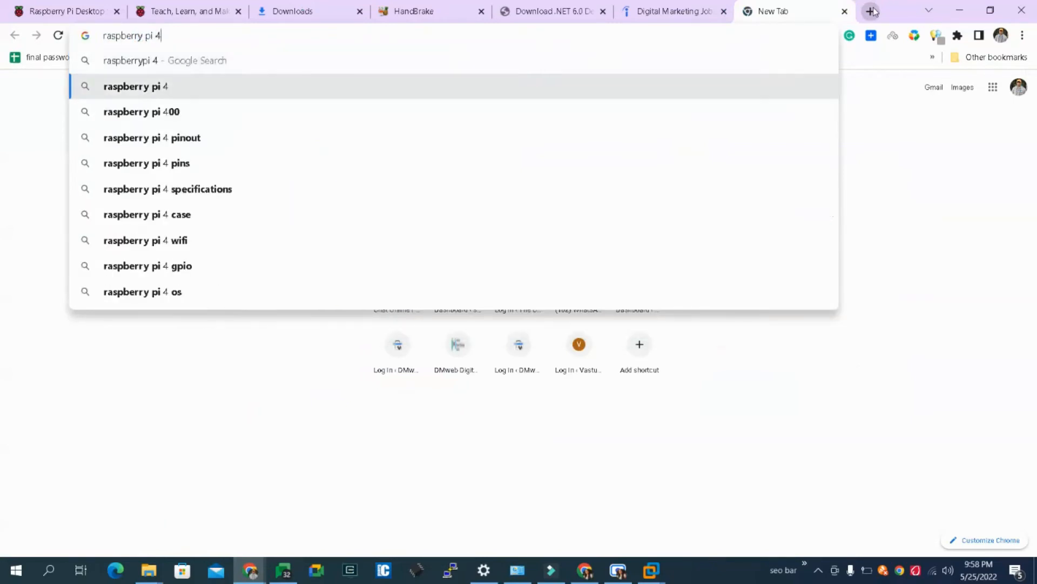
pyautogui.press('Return')
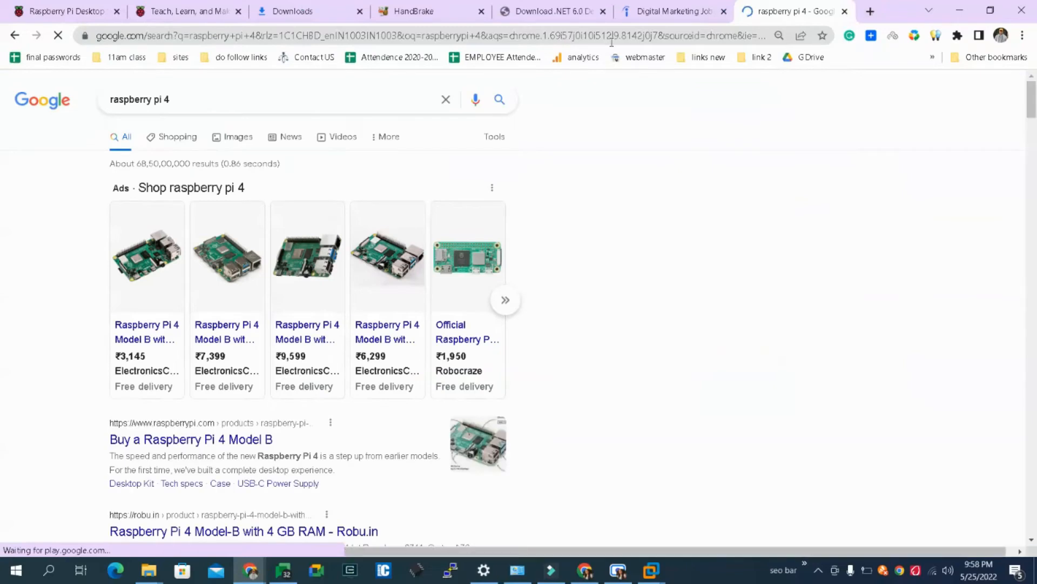
pyautogui.click(160, 326)
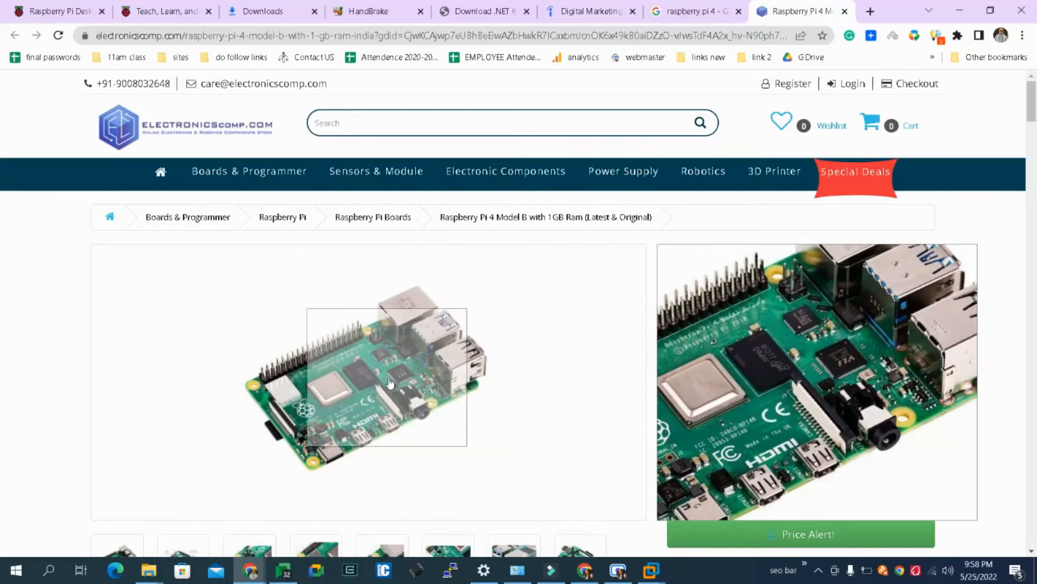
# - Switch to the raspos virtual machine in VMware Workstation to check the installation progress
pyautogui.moveTo(651, 570)
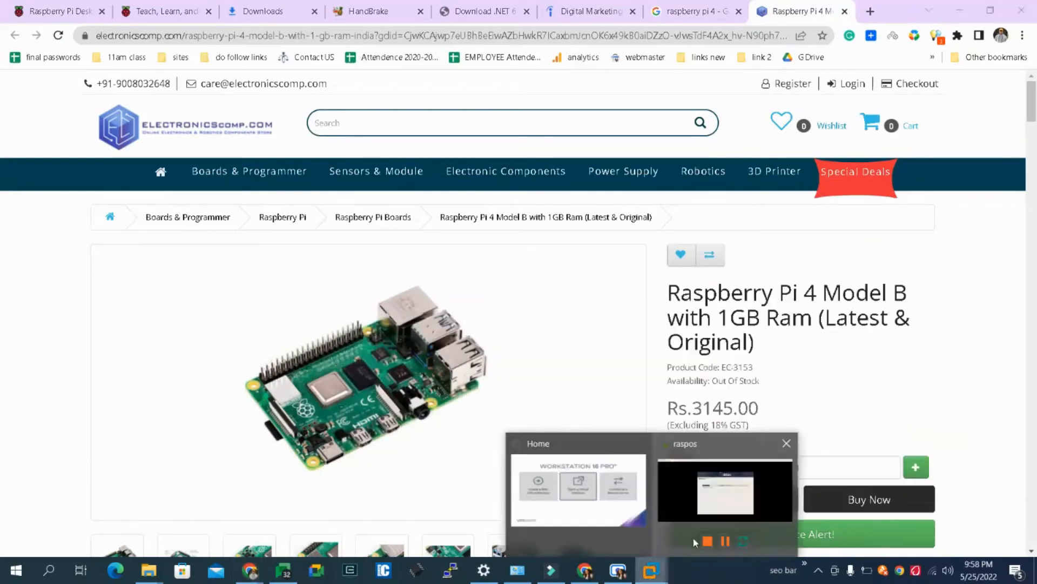
pyautogui.click(702, 487)
pyautogui.click(414, 143)
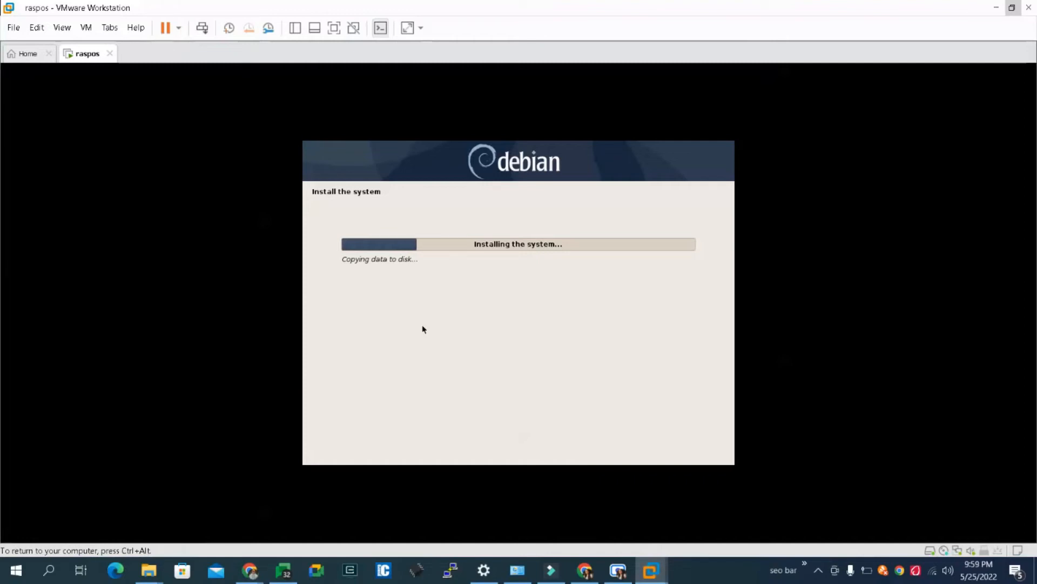
# - Switch back to Chrome and change the Google search to "raspberry pi"
pyautogui.click(251, 570)
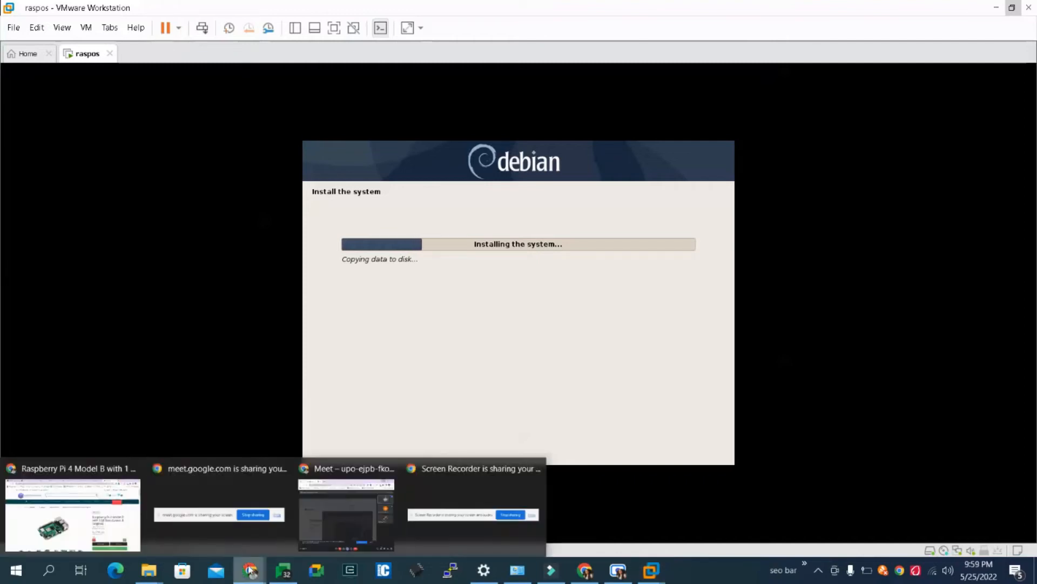
pyautogui.click(98, 513)
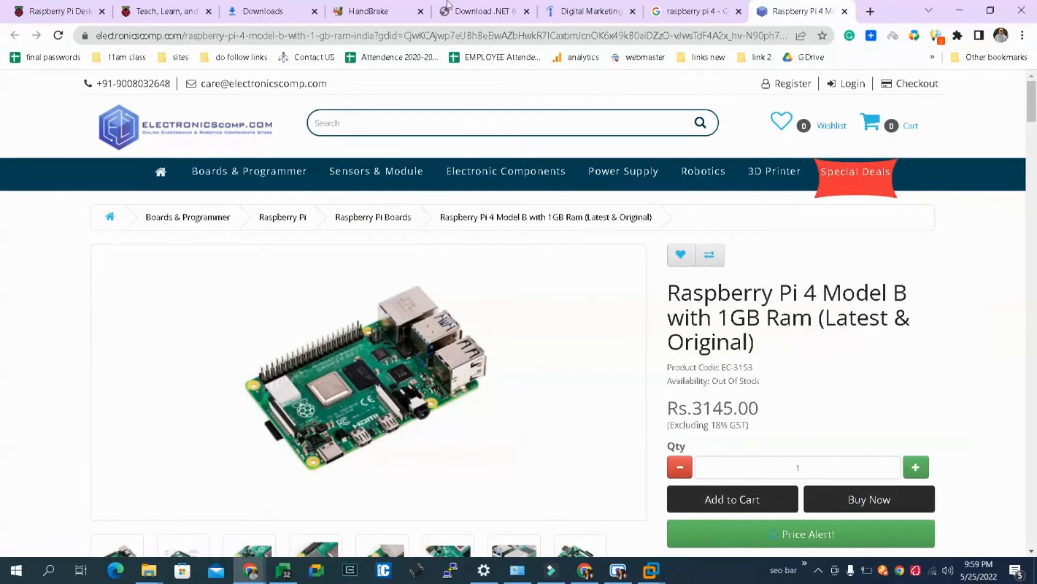
pyautogui.click(683, 10)
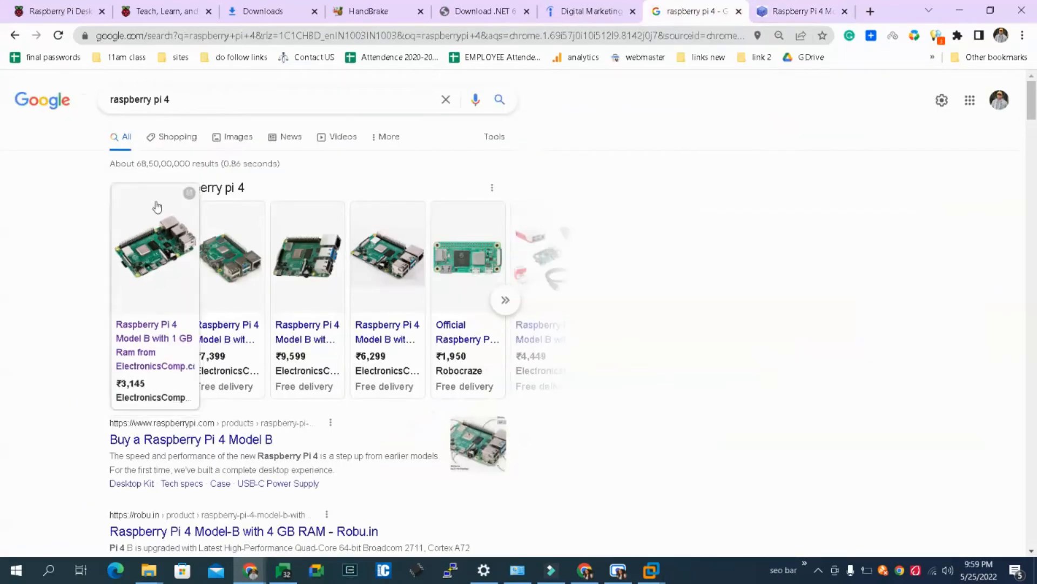
pyautogui.click(173, 102)
pyautogui.press('BackSpace')
pyautogui.press('Return')
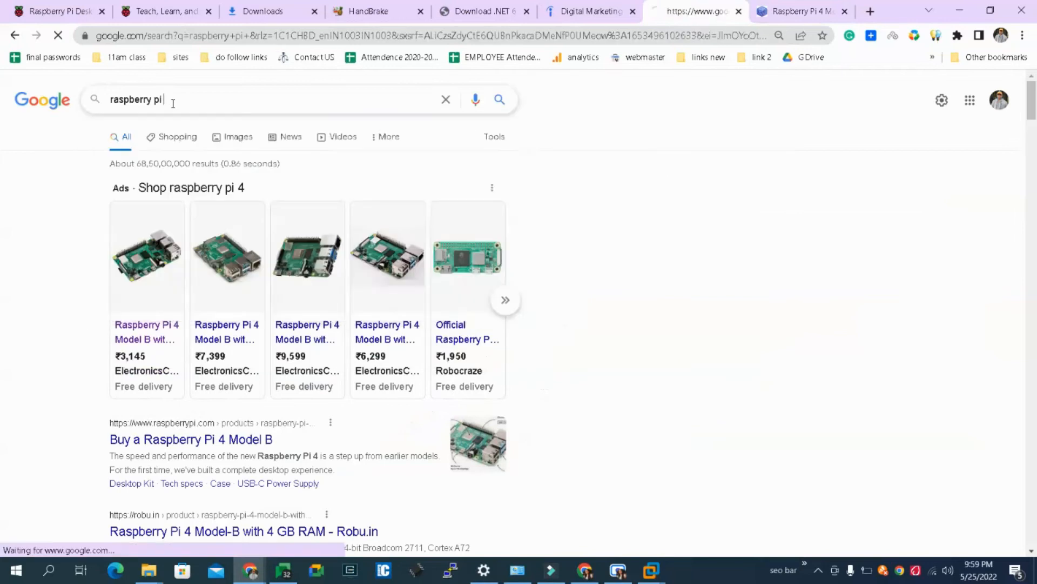
# - Open the Learn page of the Raspberry Pi Foundation site and examine its coding project cards
pyautogui.click(156, 11)
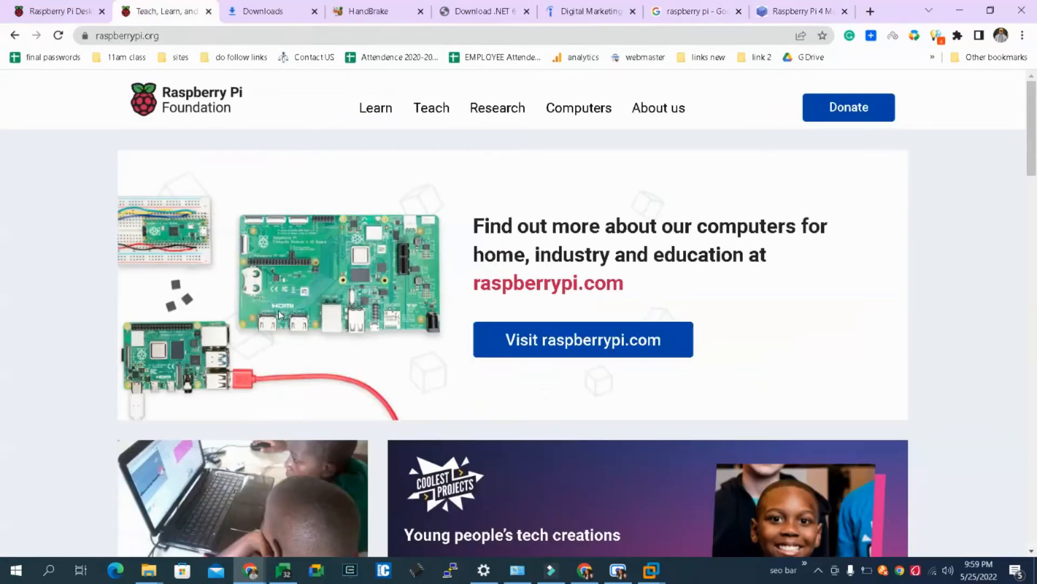
pyautogui.moveTo(1036, 125); pyautogui.dragTo(1033, 97)
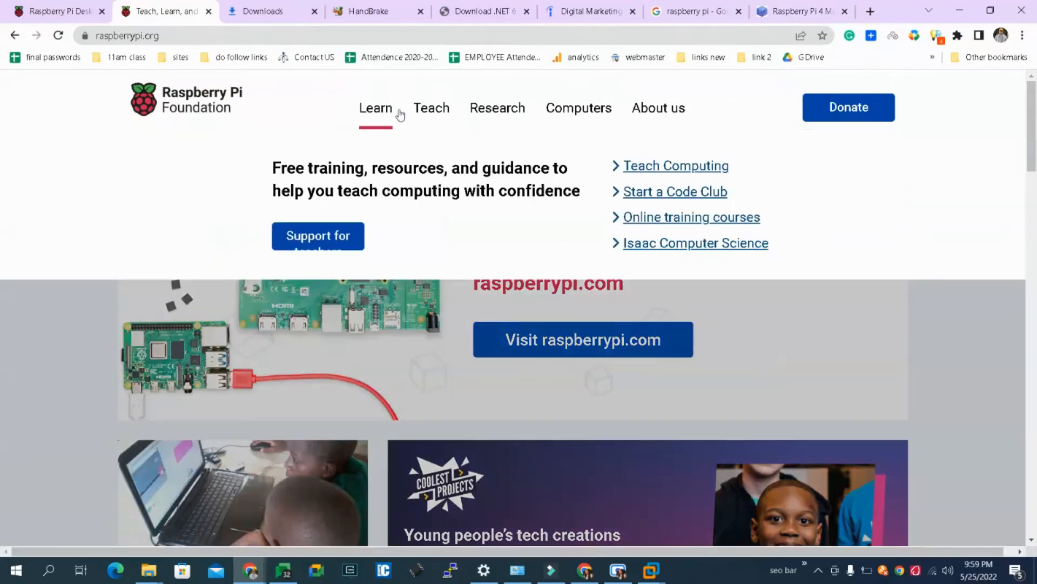
pyautogui.moveTo(370, 110)
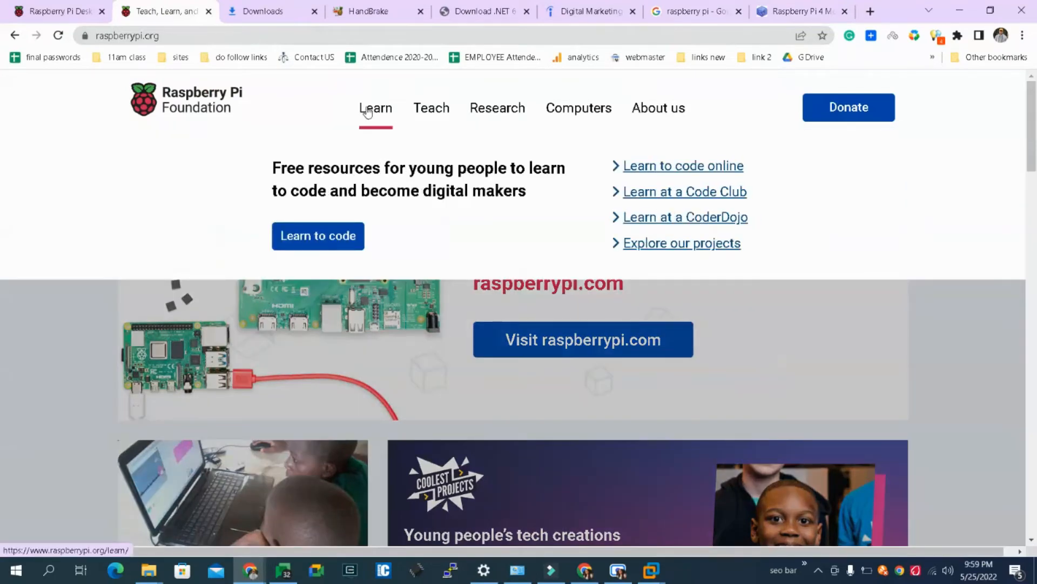
pyautogui.click(340, 231)
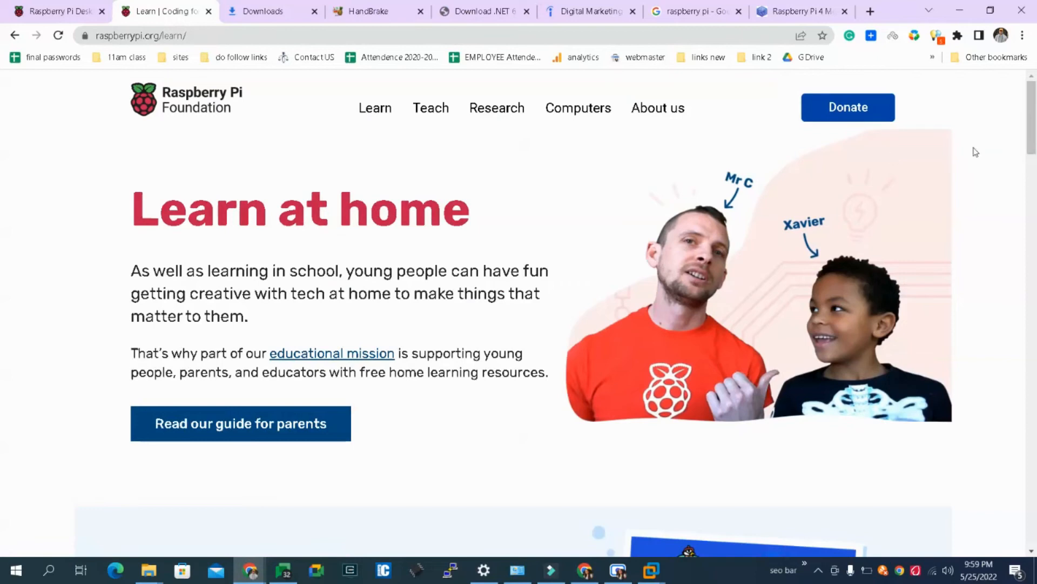
pyautogui.moveTo(1032, 145); pyautogui.dragTo(1036, 272)
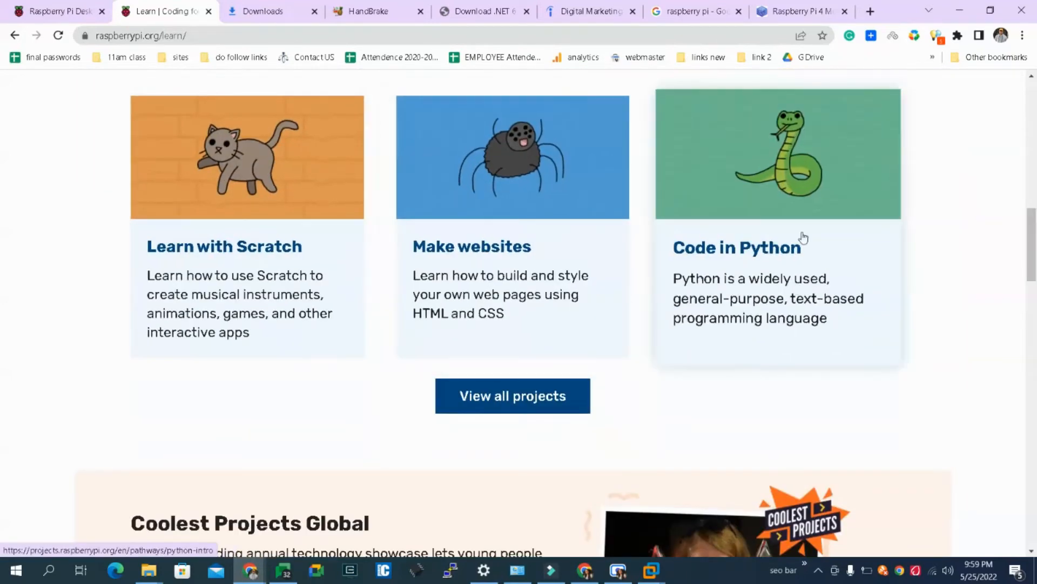
# - Open the Code in Python project path, and check the installation progress in the raspos virtual machine in VMware Workstation
pyautogui.click(780, 290)
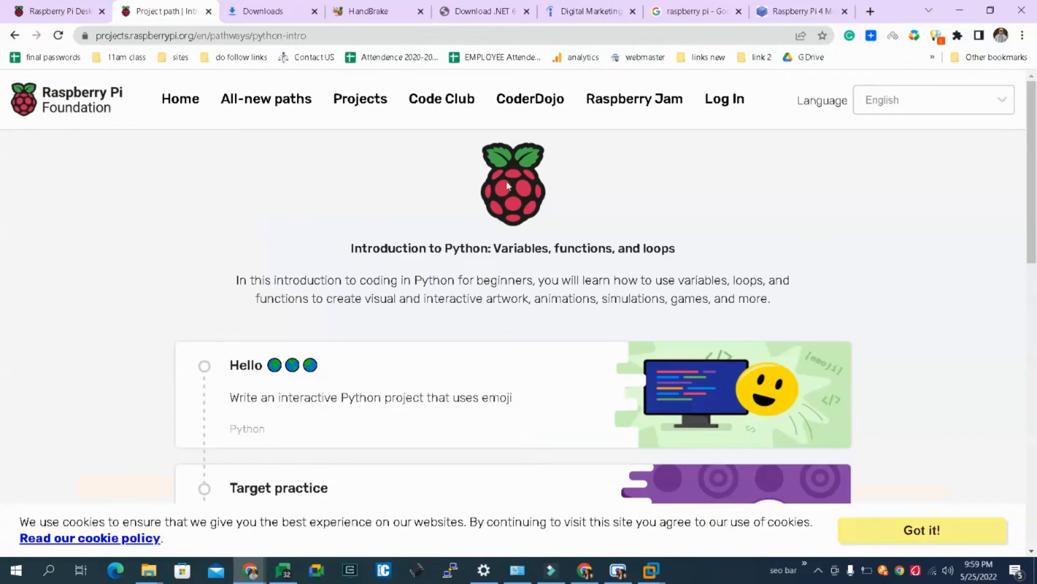
pyautogui.moveTo(704, 250); pyautogui.dragTo(412, 179)
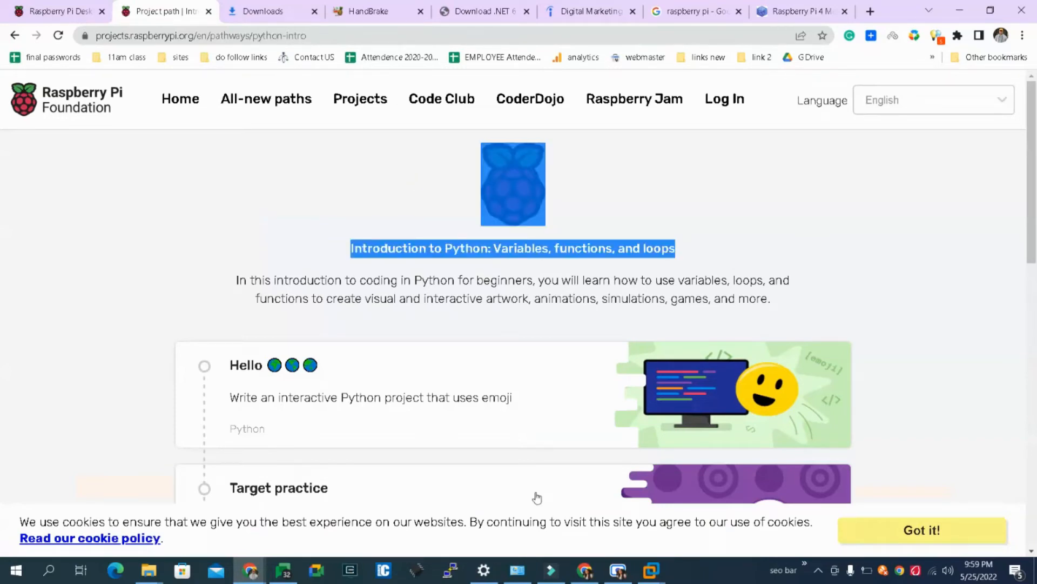
pyautogui.click(659, 568)
pyautogui.click(714, 489)
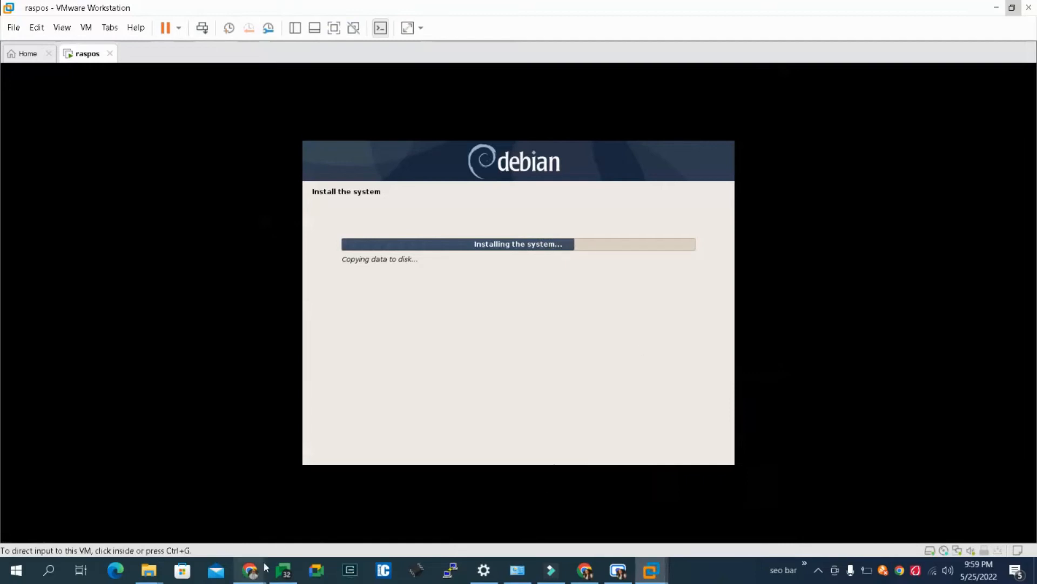
# - Switch back to Chrome and examine the projects listed in the Introduction to Python path
pyautogui.moveTo(250, 570)
pyautogui.click(73, 511)
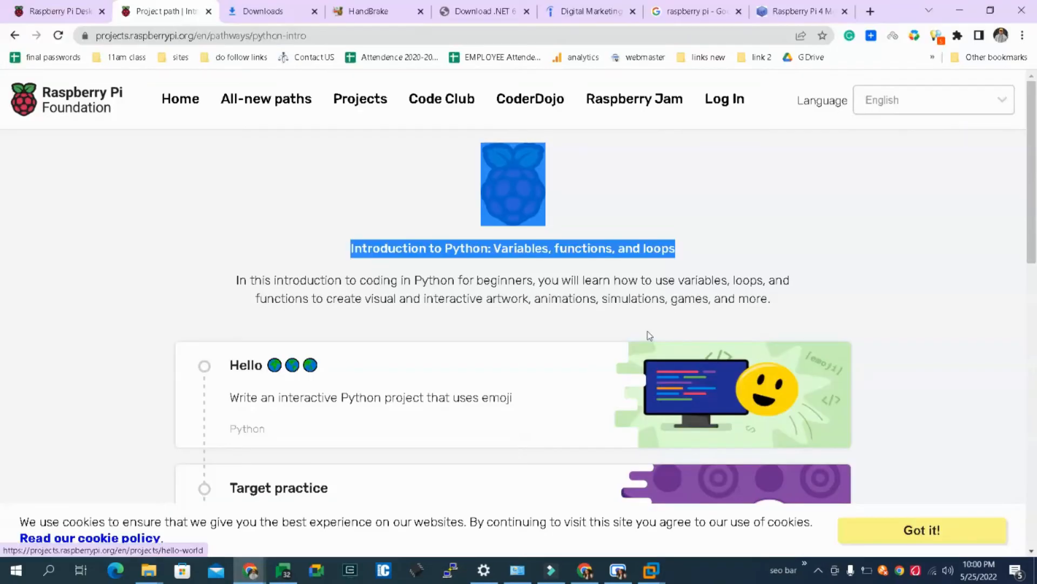
pyautogui.scroll(-12, 1024, 196)
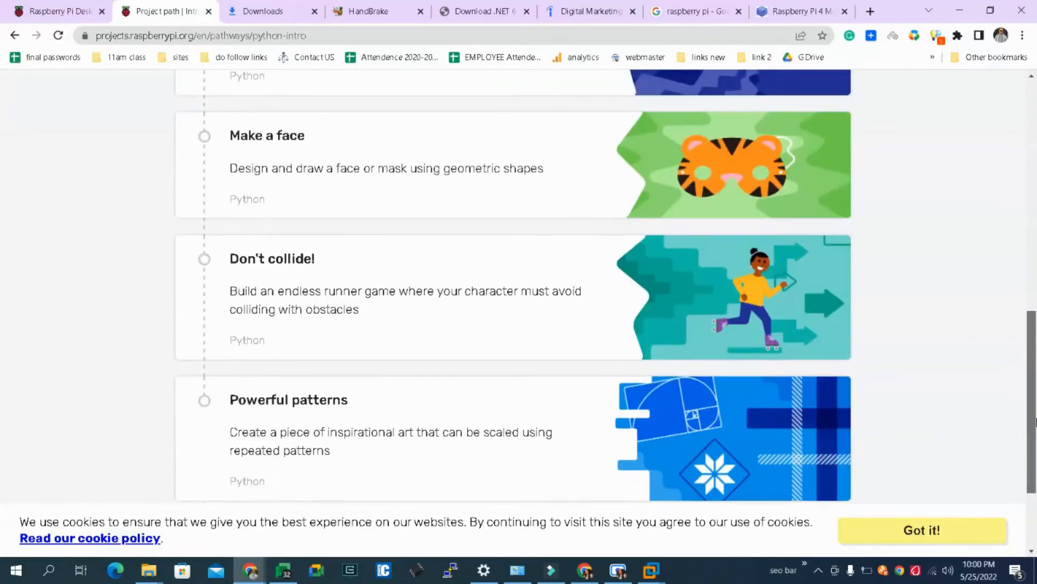
pyautogui.scroll(5, 1016, 260)
pyautogui.scroll(8, 1014, 260)
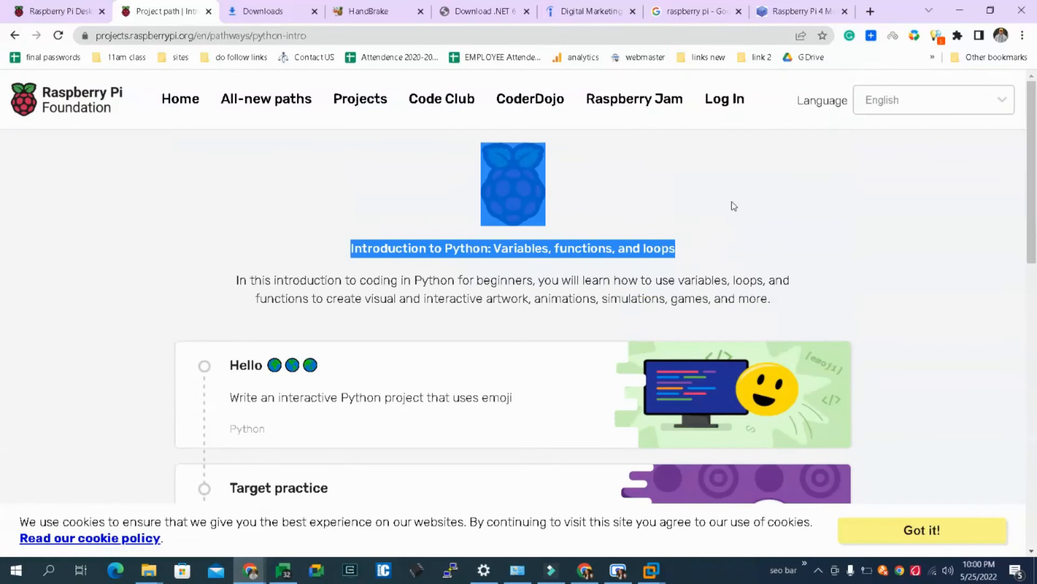
# - Open the home page of the Raspberry Pi Foundation projects site and look through its sections
pyautogui.click(174, 102)
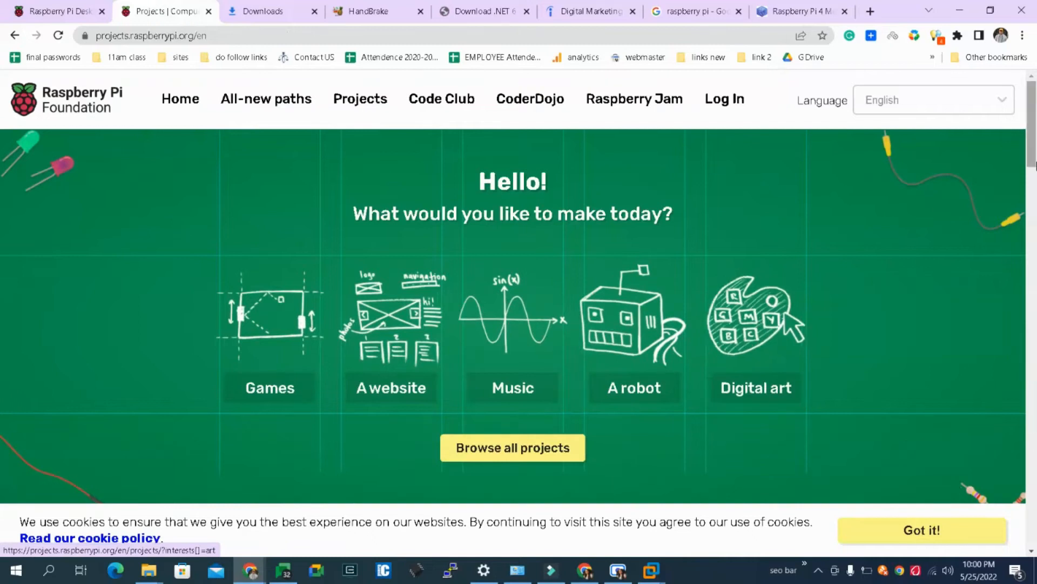
pyautogui.scroll(-8, 1034, 162)
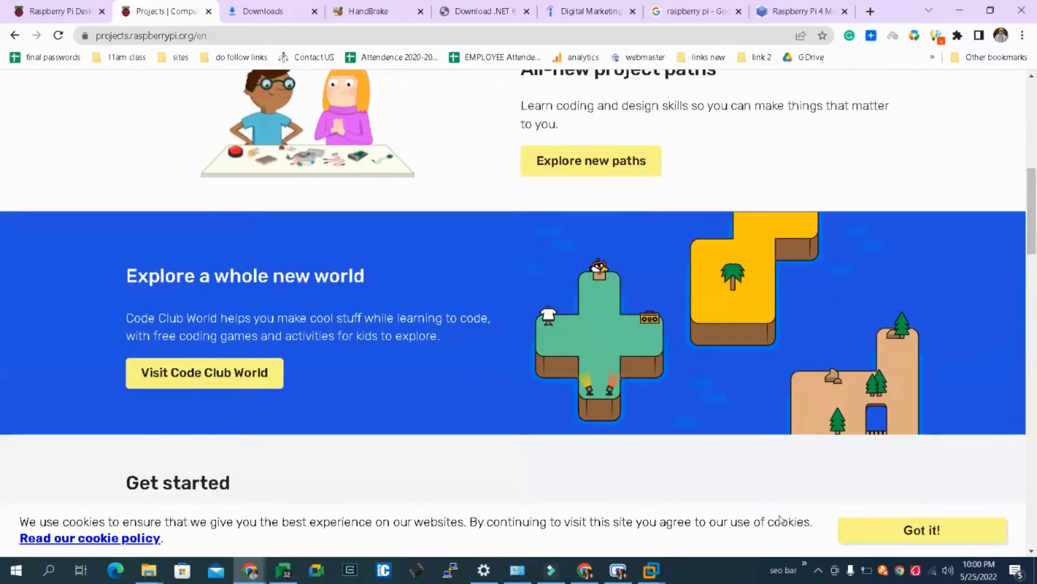
# - Switch to the raspos virtual machine in VMware Workstation and install the GRUB boot loader to the master boot record on /dev/sda
pyautogui.moveTo(651, 570)
pyautogui.click(715, 488)
pyautogui.click(696, 488)
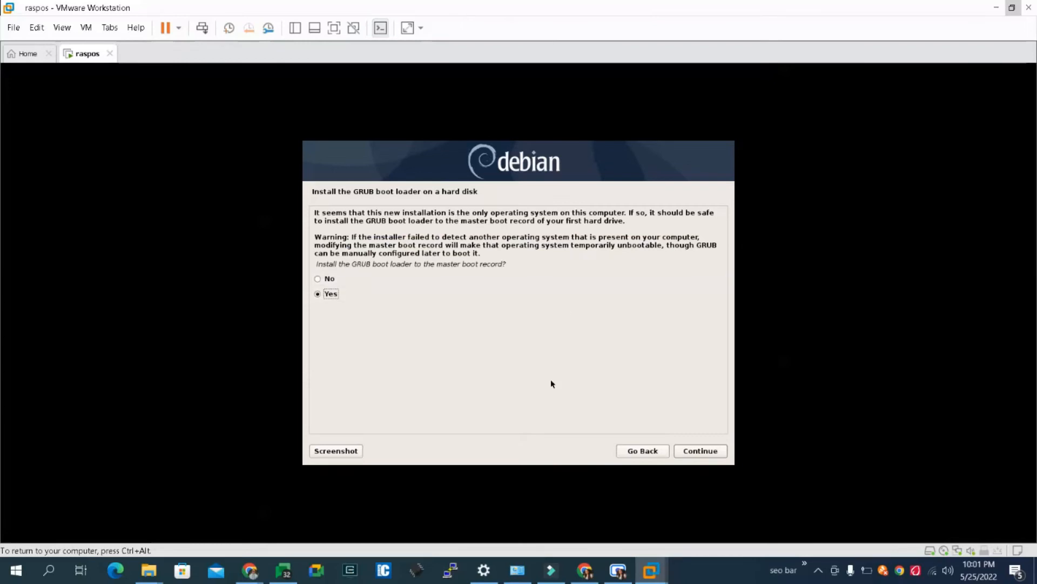
pyautogui.click(699, 451)
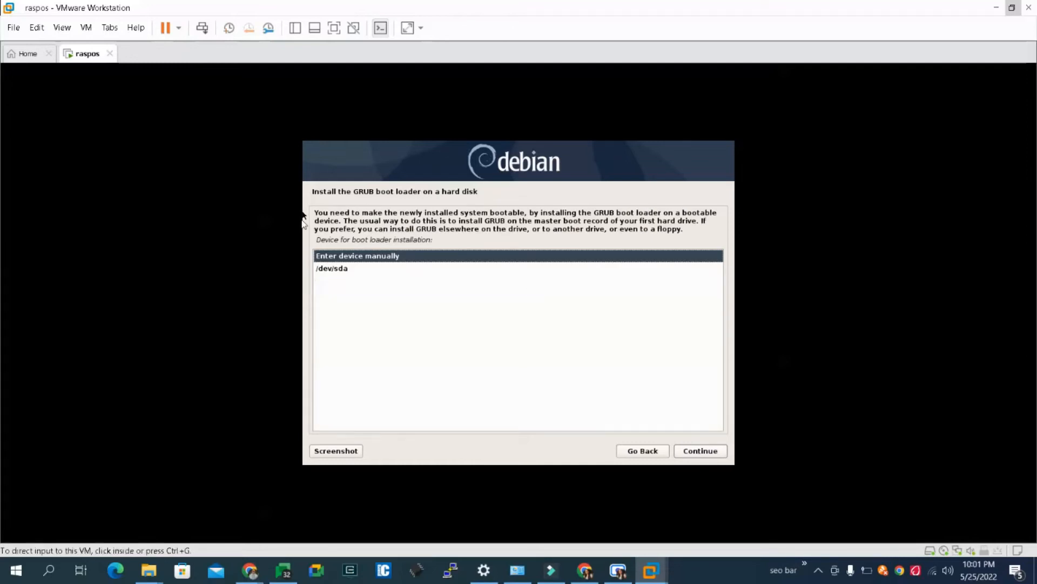
pyautogui.click(331, 267)
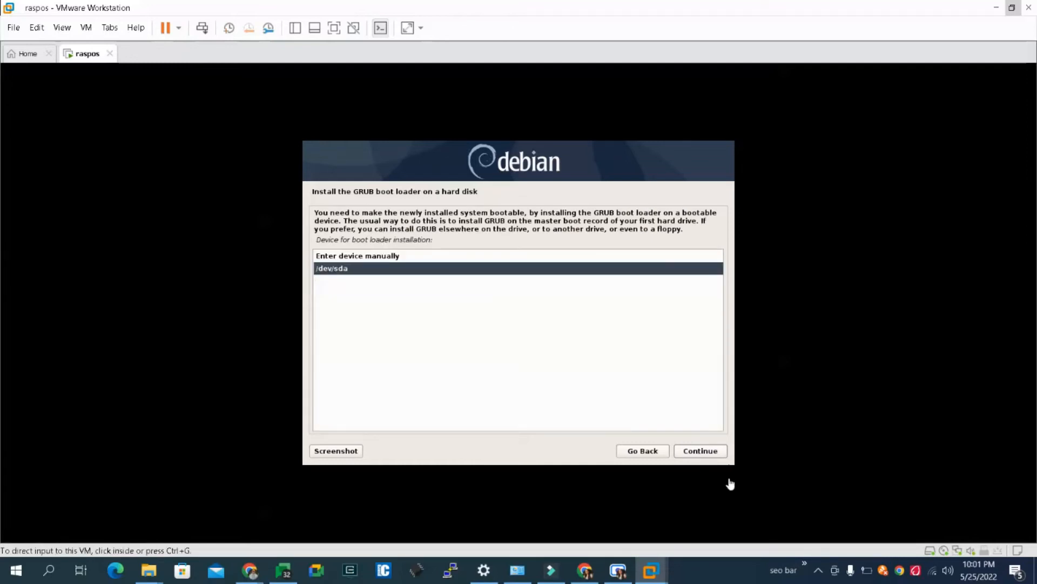
pyautogui.click(715, 456)
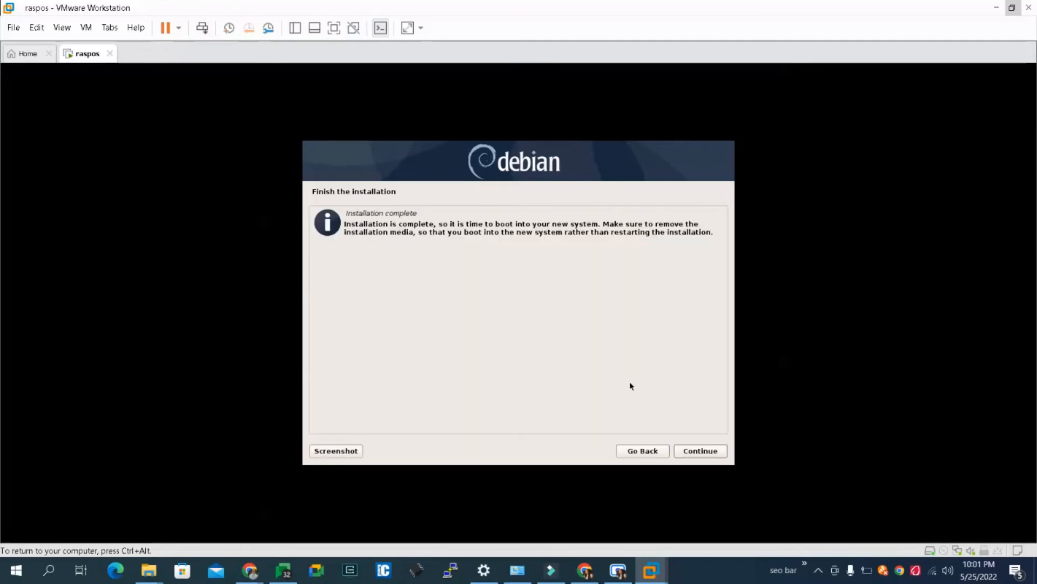
# - Finish the Debian installation and let the virtual machine reboot into the new system
pyautogui.click(702, 455)
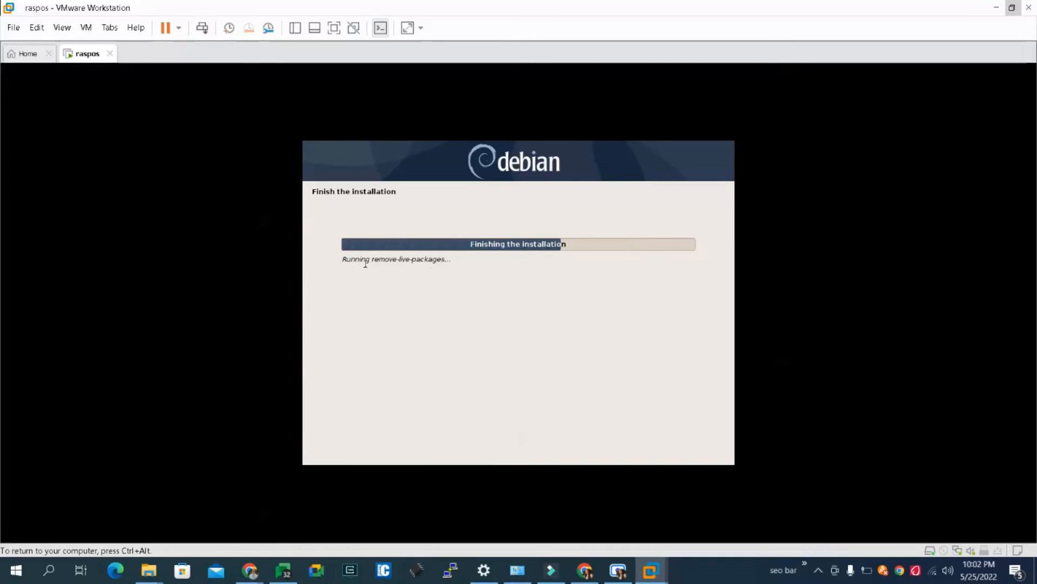
pyautogui.moveTo(379, 260); pyautogui.dragTo(455, 261)
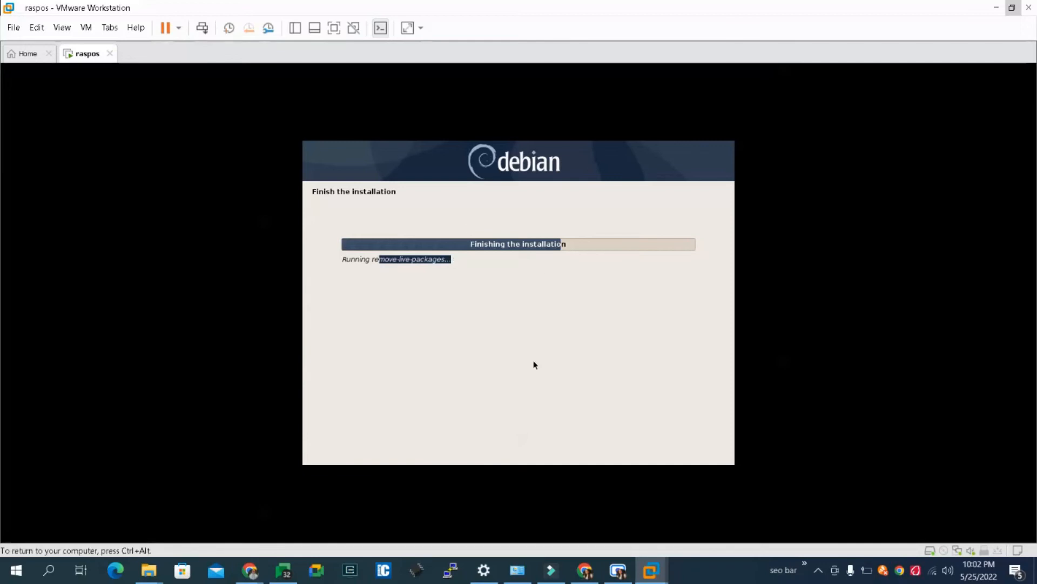
pyautogui.moveTo(254, 570)
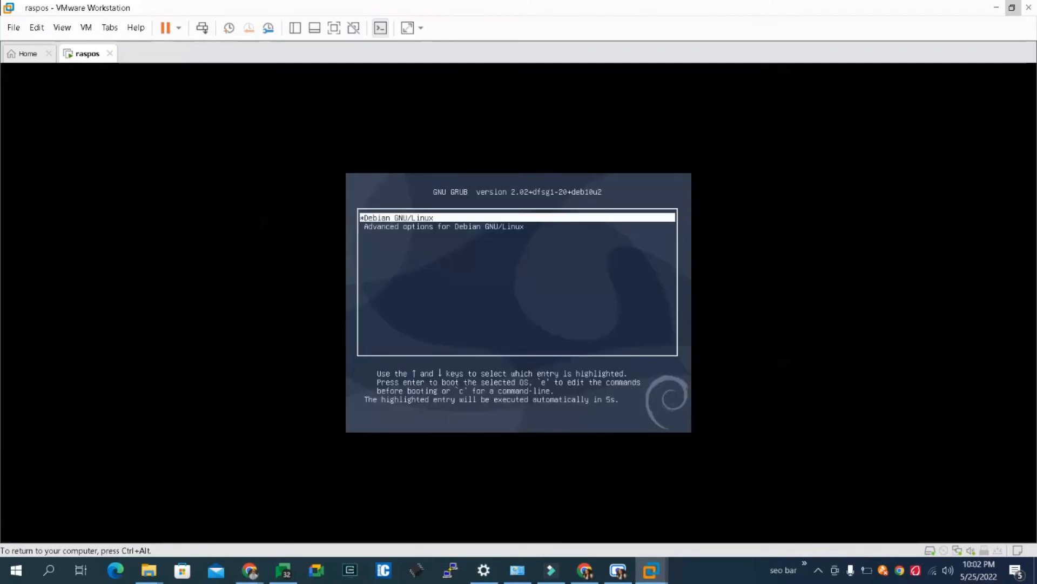
# - Boot the Debian GNU/Linux entry from the GRUB boot menu
pyautogui.press('Down')
pyautogui.press('Up')
pyautogui.press('Down')
pyautogui.press('Up')
pyautogui.press('Down')
pyautogui.press('Up')
pyautogui.press('Down')
pyautogui.press('Up')
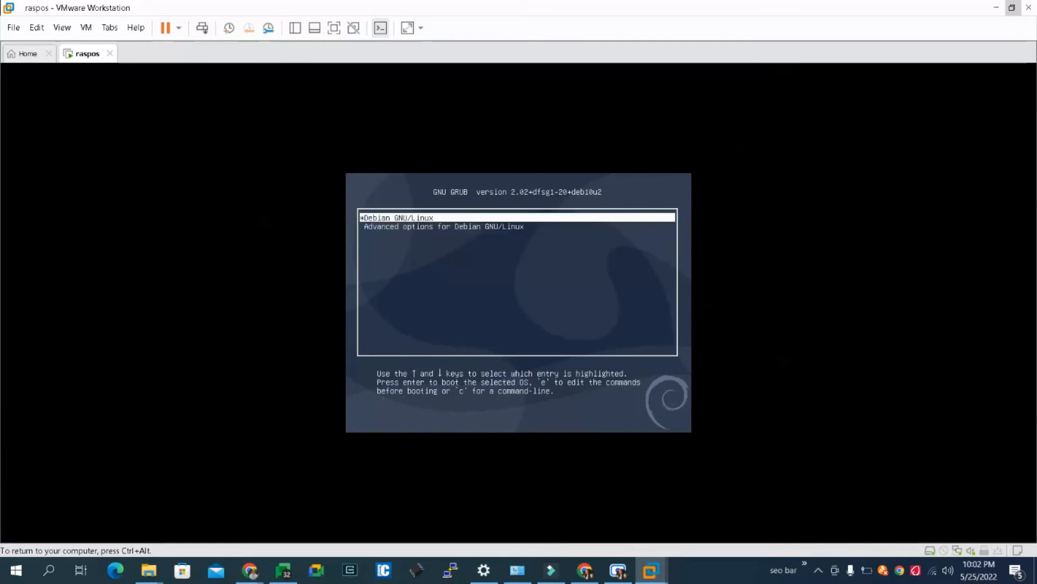
pyautogui.press('Return')
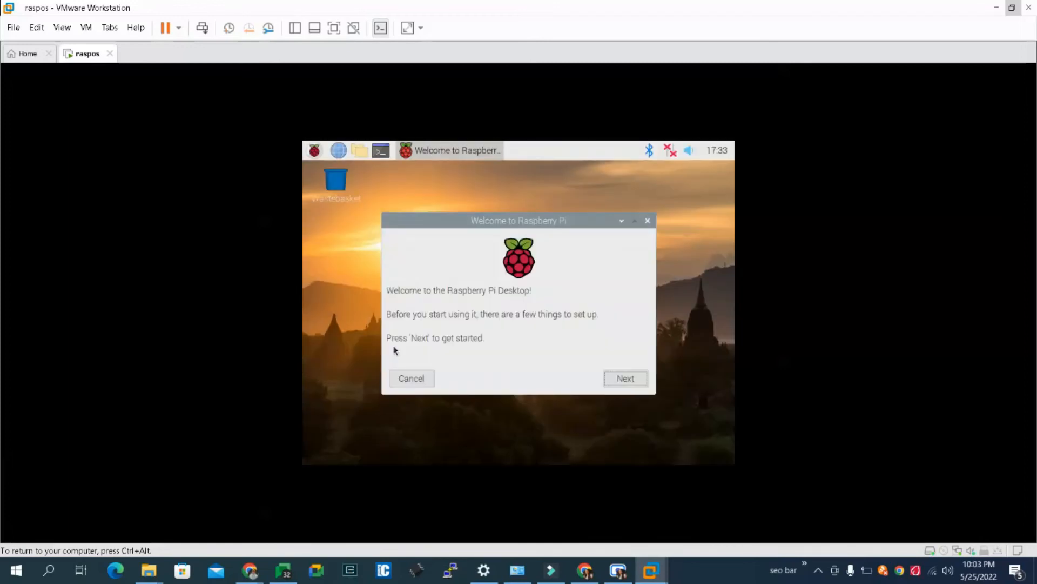
# - Reposition the Welcome to Raspberry Pi window on the desktop and start the initial setup
pyautogui.moveTo(504, 223); pyautogui.dragTo(478, 209)
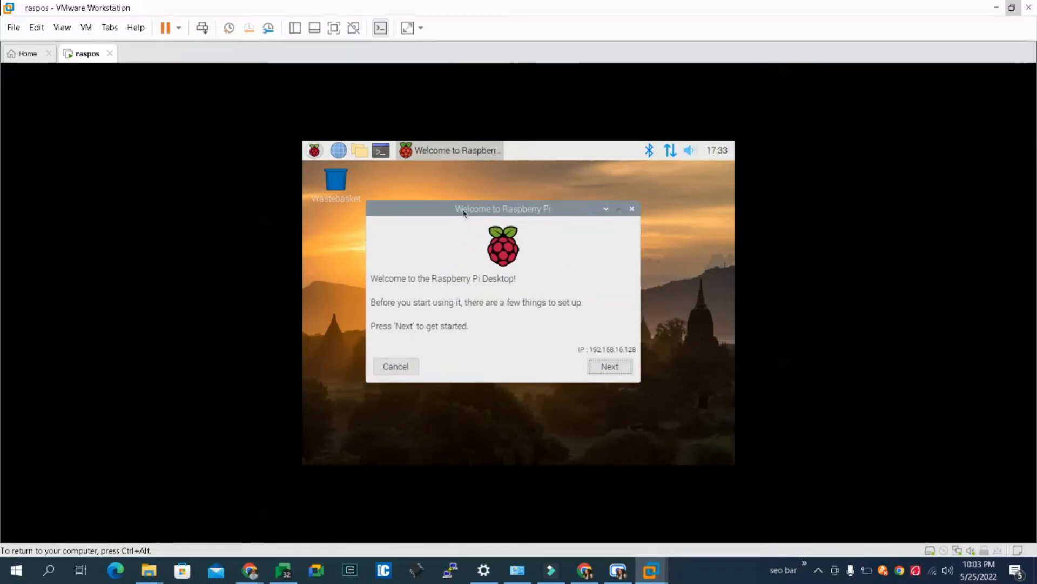
pyautogui.moveTo(465, 212); pyautogui.dragTo(474, 211)
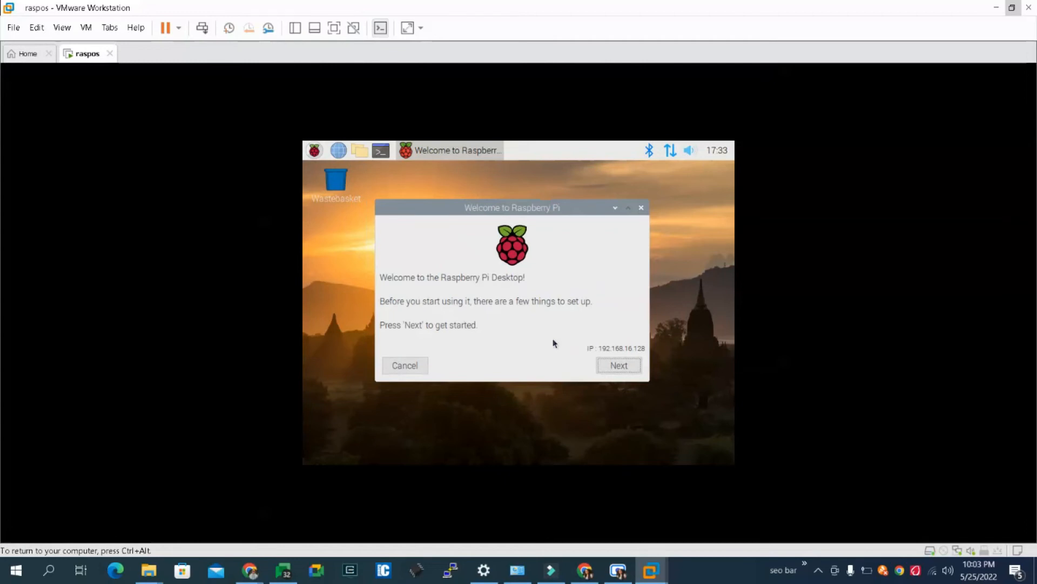
pyautogui.moveTo(492, 207); pyautogui.dragTo(533, 215)
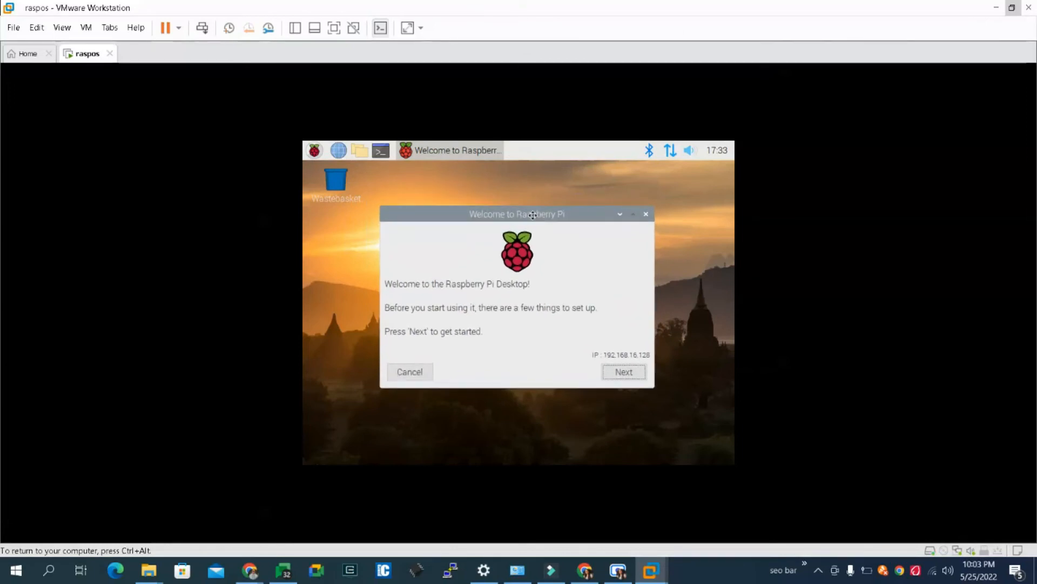
pyautogui.click(625, 372)
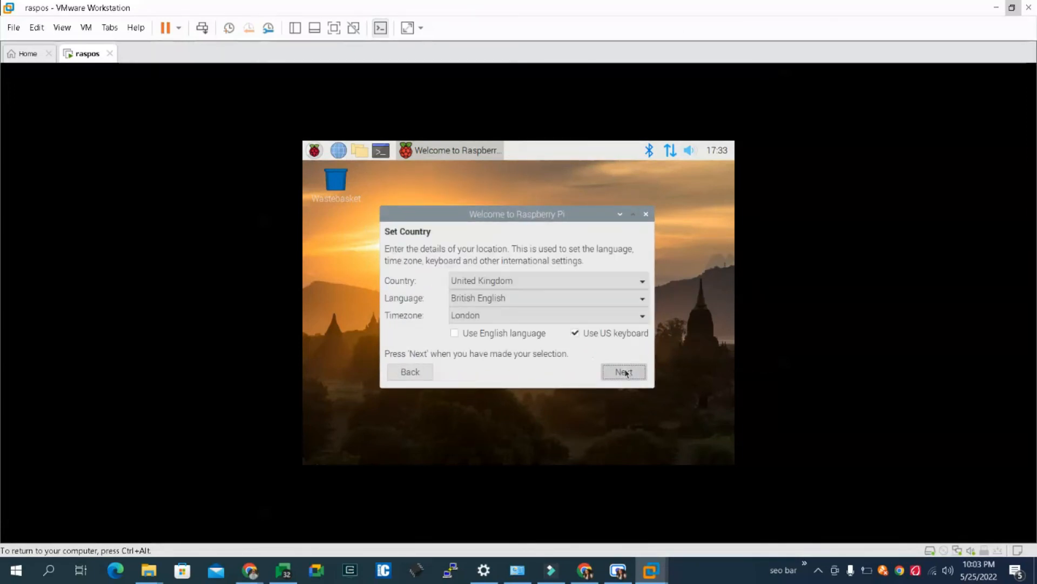
# - Try United States and Uruguay as the country in the location settings
pyautogui.click(527, 282)
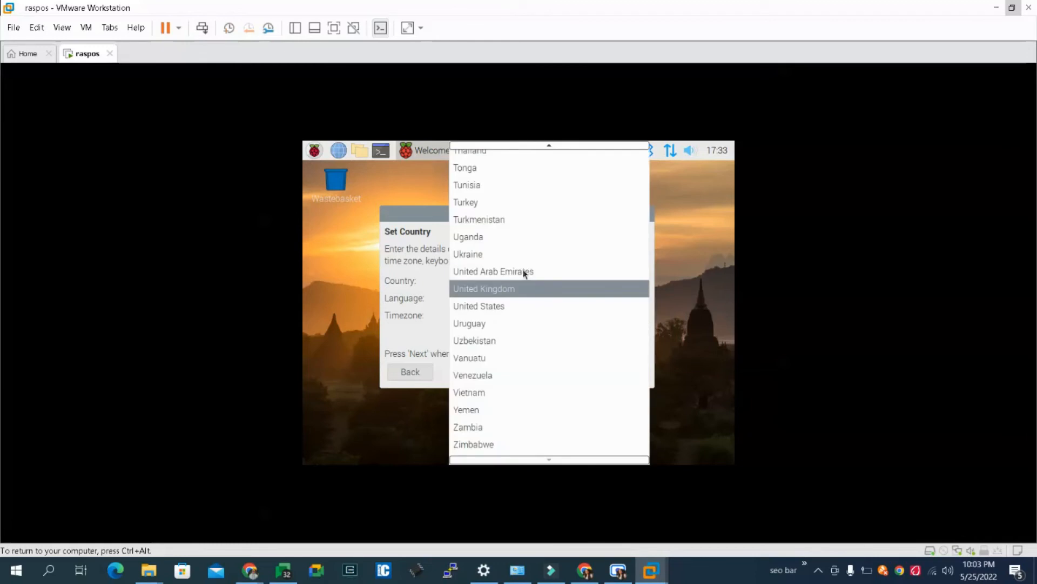
pyautogui.click(521, 304)
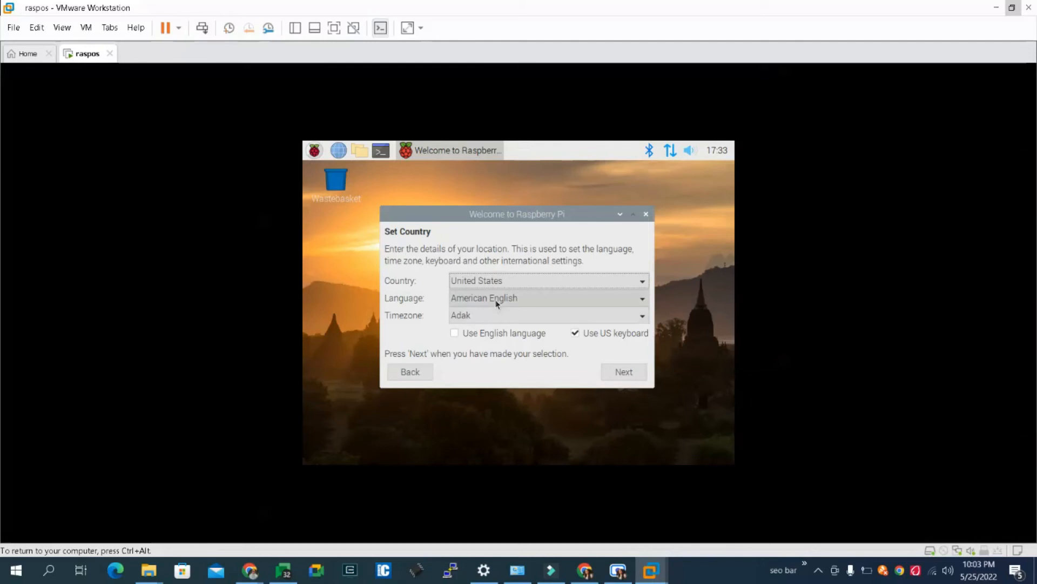
pyautogui.click(491, 282)
pyautogui.click(492, 283)
pyautogui.click(492, 282)
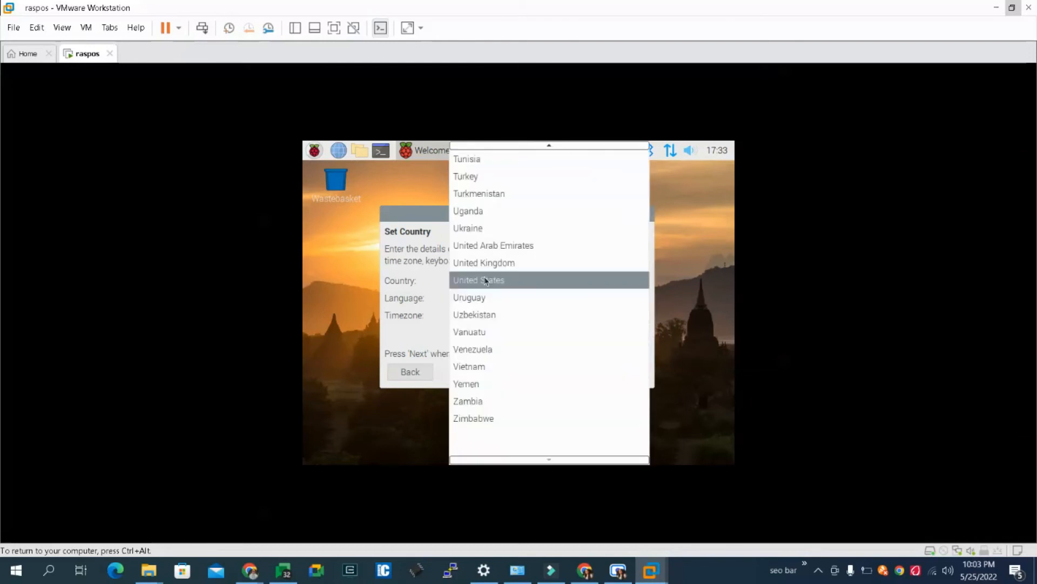
pyautogui.click(485, 297)
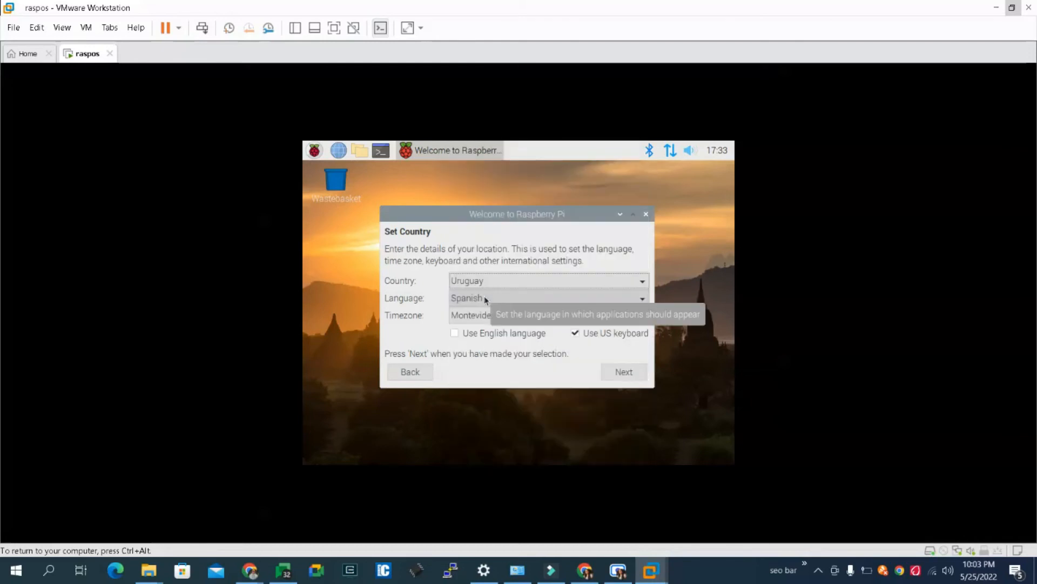
# - Set the country to India in the location settings
pyautogui.click(490, 280)
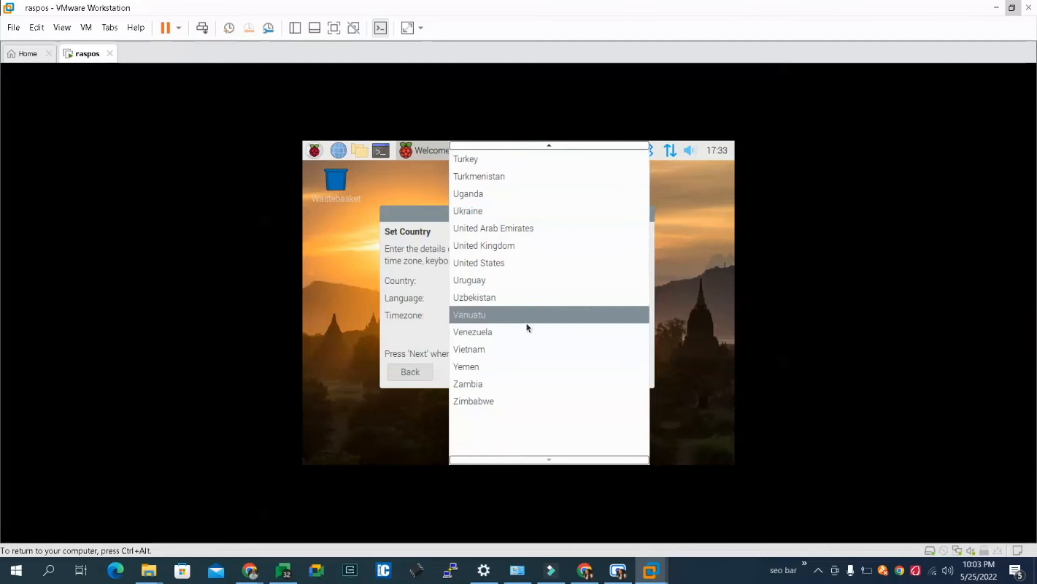
pyautogui.scroll(2, 527, 327)
pyautogui.scroll(15, 527, 324)
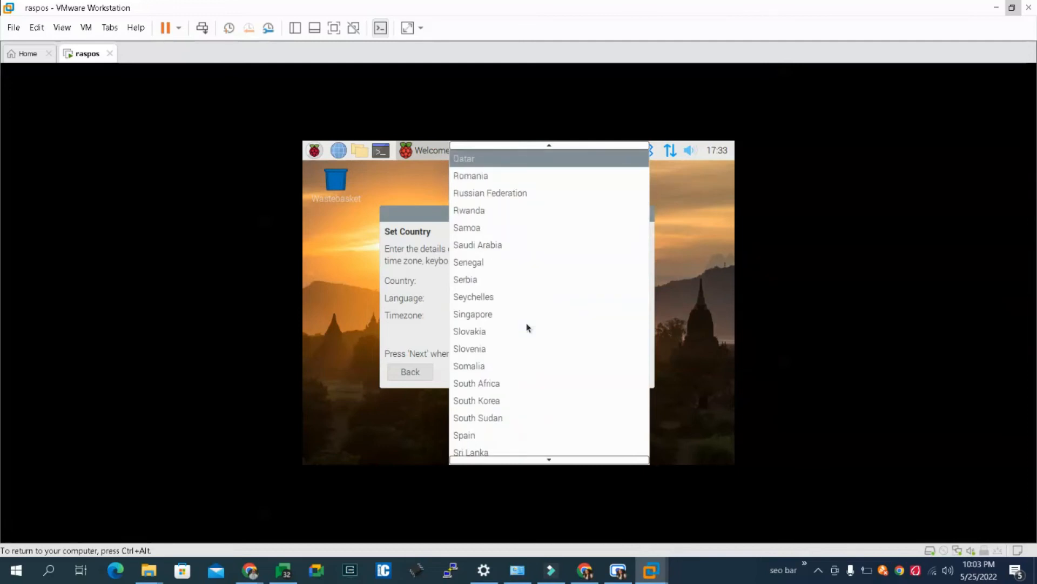
pyautogui.scroll(12, 526, 322)
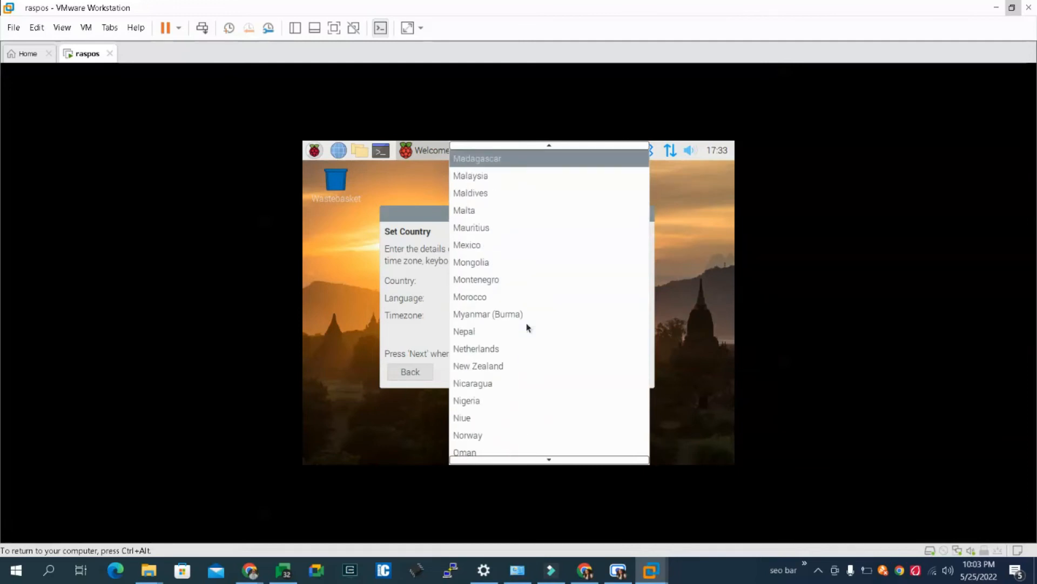
pyautogui.press('Up')
pyautogui.press('Down')
pyautogui.press('Down')
pyautogui.press('Down')
pyautogui.press('Up')
pyautogui.press('Up')
pyautogui.press('Up')
pyautogui.press('Up')
pyautogui.press('Up')
pyautogui.press('Up')
pyautogui.press('Up')
pyautogui.press('Up')
pyautogui.press('Up')
pyautogui.press('Up')
pyautogui.press('Up')
pyautogui.press('Up')
pyautogui.press('Up')
pyautogui.press('Up')
pyautogui.press('Up')
pyautogui.press('Up')
pyautogui.press('Up')
pyautogui.press('Up')
pyautogui.press('Up')
pyautogui.press('Up')
pyautogui.press('Up')
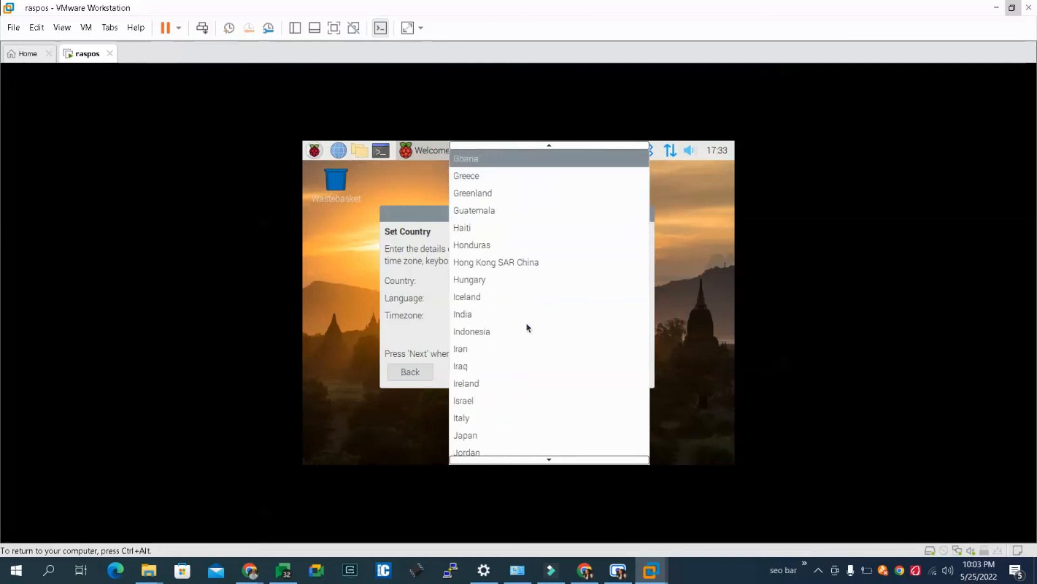
pyautogui.press('Down')
pyautogui.press('Down')
pyautogui.press('Down')
pyautogui.press('Down')
pyautogui.press('Down')
pyautogui.press('Down')
pyautogui.press('Down')
pyautogui.press('Down')
pyautogui.press('Down')
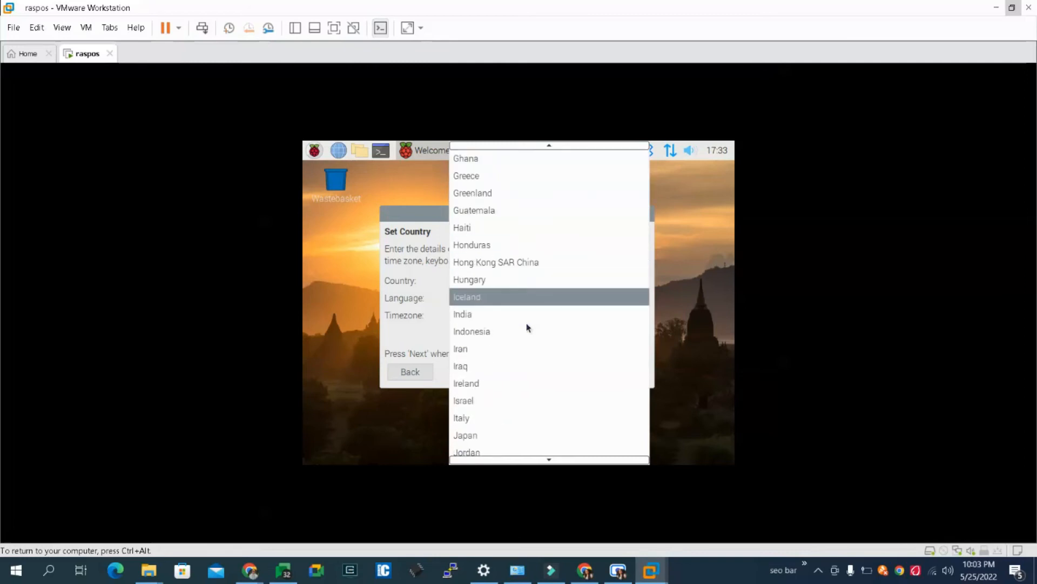
pyautogui.press('Return')
# - Set the language to English, enable the use of English language, and accept the location settings
pyautogui.click(508, 302)
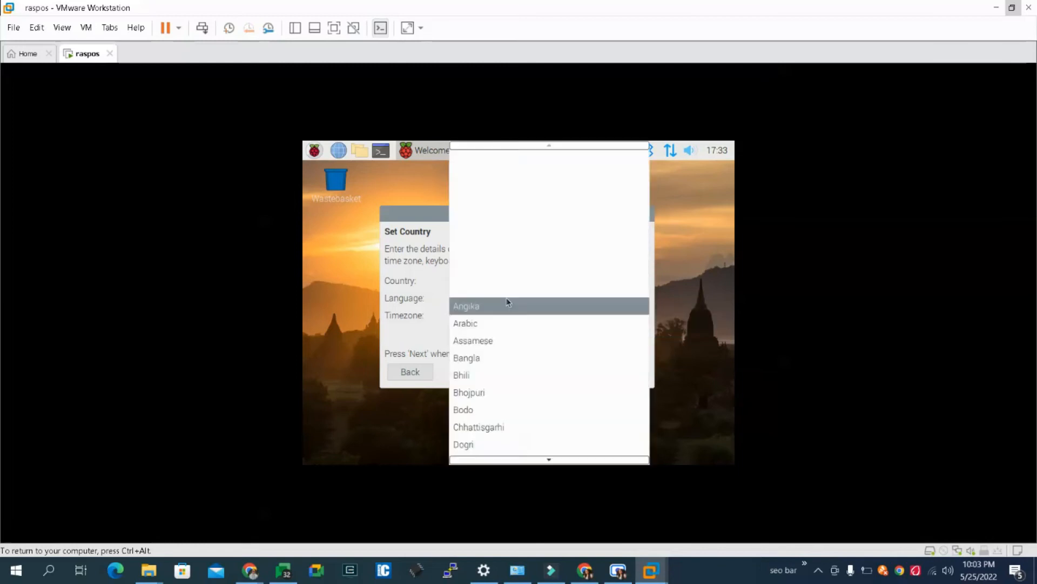
pyautogui.press('Down')
pyautogui.press('Down')
pyautogui.press('Down')
pyautogui.press('Down')
pyautogui.press('Down')
pyautogui.press('Down')
pyautogui.press('Down')
pyautogui.press('Down')
pyautogui.press('Down')
pyautogui.press('Down')
pyautogui.press('Down')
pyautogui.press('Down')
pyautogui.press('Down')
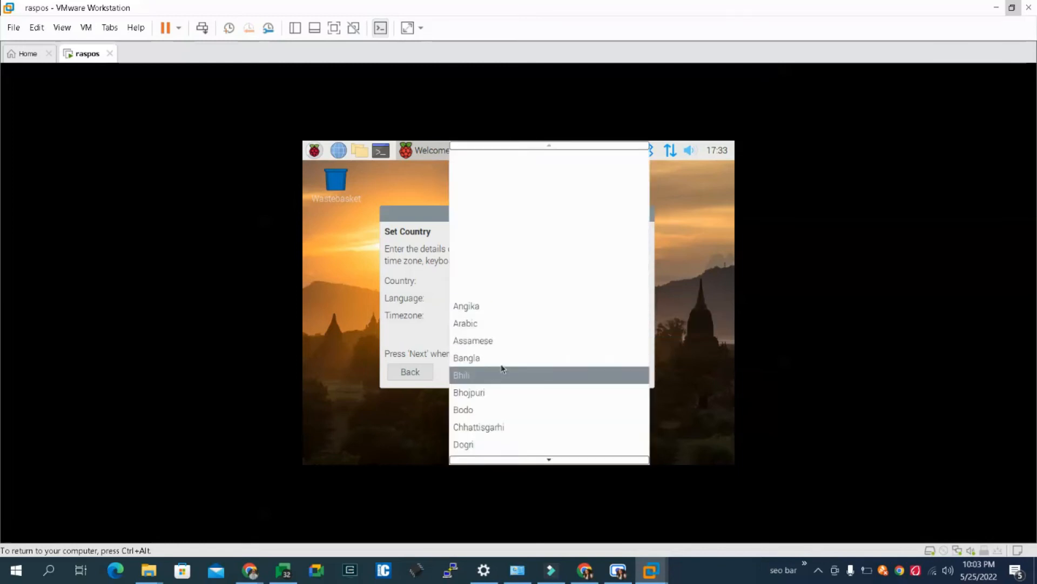
pyautogui.press('Down')
pyautogui.press('Down')
pyautogui.press('Down')
pyautogui.press('Down')
pyautogui.press('Down')
pyautogui.press('Down')
pyautogui.press('Down')
pyautogui.press('Down')
pyautogui.press('Down')
pyautogui.press('Down')
pyautogui.press('Down')
pyautogui.press('Down')
pyautogui.press('Down')
pyautogui.press('Down')
pyautogui.press('Down')
pyautogui.press('Down')
pyautogui.press('Down')
pyautogui.press('Down')
pyautogui.press('Down')
pyautogui.press('Down')
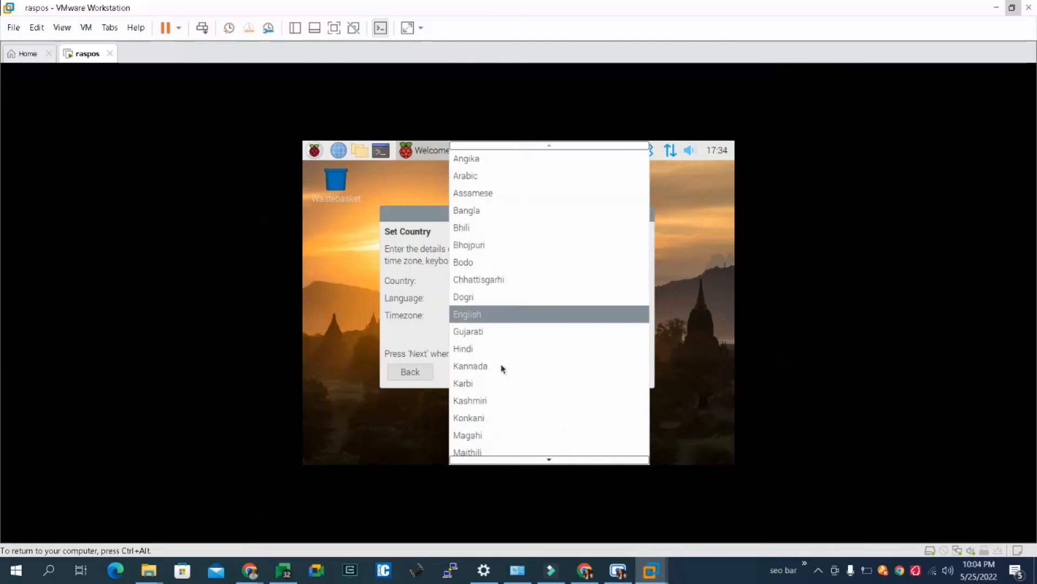
pyautogui.press('Up')
pyautogui.press('Up')
pyautogui.press('Up')
pyautogui.press('Up')
pyautogui.press('Up')
pyautogui.press('Up')
pyautogui.press('Up')
pyautogui.press('Up')
pyautogui.press('Up')
pyautogui.press('Up')
pyautogui.press('Up')
pyautogui.press('Up')
pyautogui.press('Up')
pyautogui.press('Up')
pyautogui.press('Up')
pyautogui.press('Up')
pyautogui.press('Up')
pyautogui.press('Up')
pyautogui.press('Up')
pyautogui.press('Up')
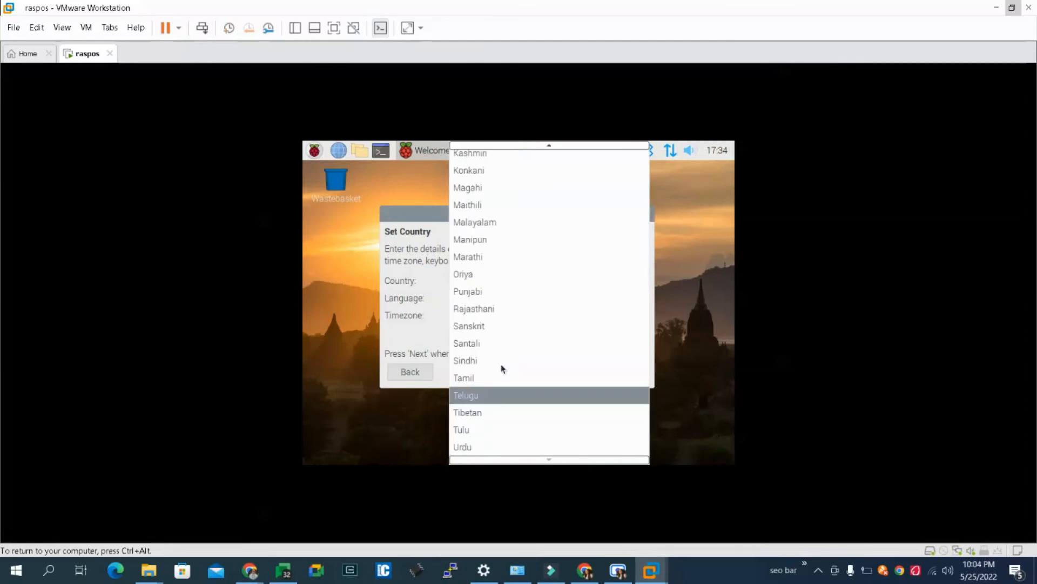
pyautogui.press('Up')
pyautogui.press('Up')
pyautogui.press('Up')
pyautogui.press('Up')
pyautogui.press('Up')
pyautogui.press('Up')
pyautogui.press('Up')
pyautogui.press('Up')
pyautogui.press('Up')
pyautogui.press('Up')
pyautogui.press('Up')
pyautogui.press('Up')
pyautogui.press('Up')
pyautogui.press('Up')
pyautogui.press('Up')
pyautogui.press('Up')
pyautogui.press('Up')
pyautogui.press('Up')
pyautogui.press('Up')
pyautogui.press('Up')
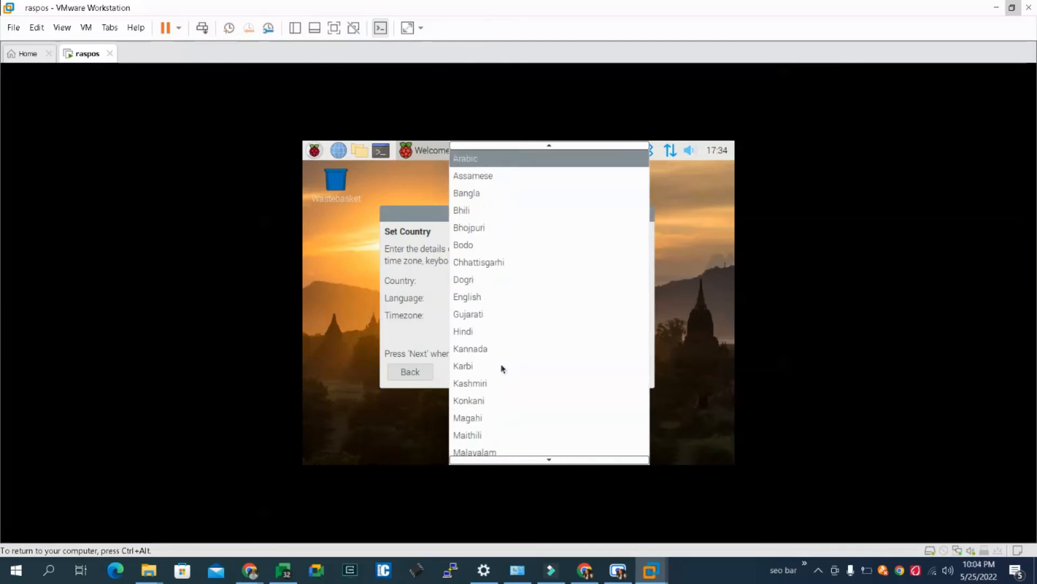
pyautogui.press('Up')
pyautogui.press('Up')
pyautogui.press('Up')
pyautogui.press('Down')
pyautogui.press('Down')
pyautogui.press('Down')
pyautogui.press('Down')
pyautogui.press('Down')
pyautogui.press('Down')
pyautogui.press('Down')
pyautogui.press('Down')
pyautogui.press('Down')
pyautogui.press('Down')
pyautogui.press('Down')
pyautogui.press('Down')
pyautogui.press('Down')
pyautogui.press('Down')
pyautogui.press('Down')
pyautogui.press('Down')
pyautogui.press('Down')
pyautogui.press('Down')
pyautogui.press('Down')
pyautogui.press('Down')
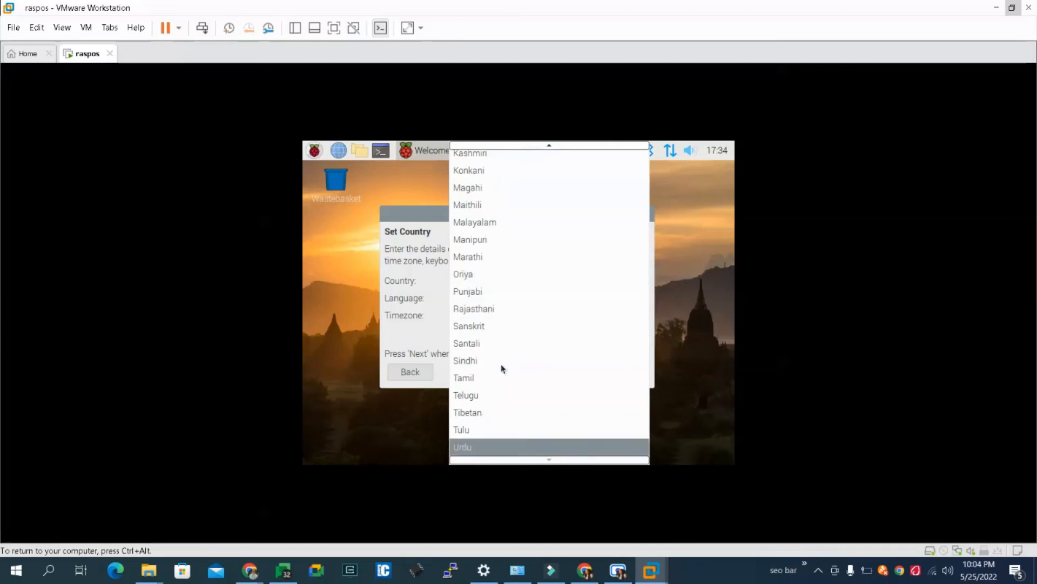
pyautogui.press('Down')
pyautogui.press('Down')
pyautogui.press('Down')
pyautogui.press('Down')
pyautogui.press('Down')
pyautogui.press('Down')
pyautogui.press('Down')
pyautogui.press('Down')
pyautogui.press('Down')
pyautogui.press('Down')
pyautogui.press('Down')
pyautogui.press('Down')
pyautogui.press('Down')
pyautogui.press('Down')
pyautogui.press('Down')
pyautogui.press('Down')
pyautogui.press('Down')
pyautogui.press('Down')
pyautogui.press('Down')
pyautogui.press('Down')
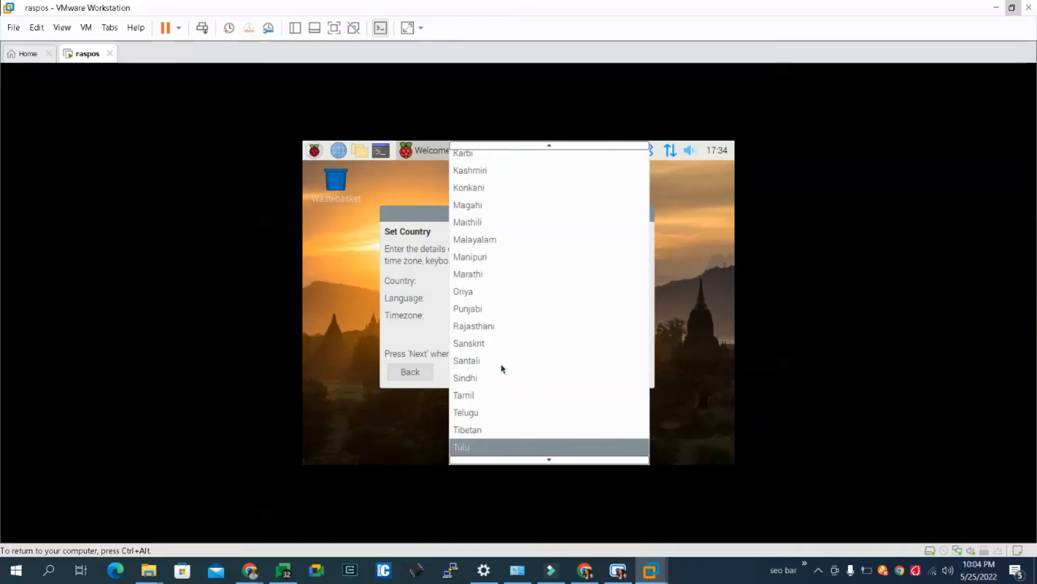
pyautogui.press('Down')
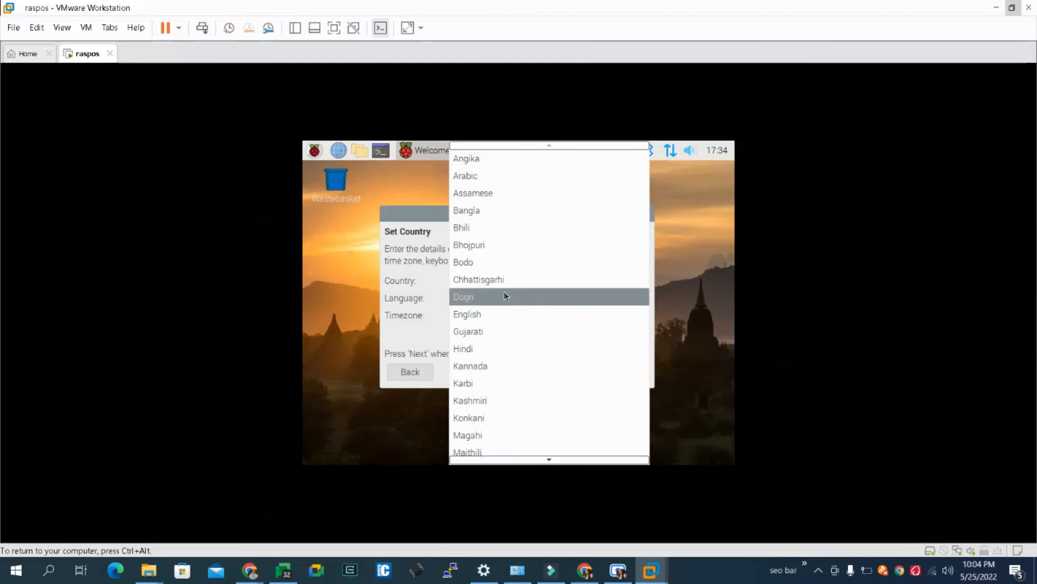
pyautogui.press('Up')
pyautogui.press('Up')
pyautogui.press('Up')
pyautogui.press('Up')
pyautogui.press('Up')
pyautogui.press('Up')
pyautogui.press('Up')
pyautogui.press('Up')
pyautogui.press('Up')
pyautogui.press('Up')
pyautogui.press('Up')
pyautogui.press('Up')
pyautogui.press('Up')
pyautogui.press('Up')
pyautogui.press('Up')
pyautogui.press('Up')
pyautogui.press('Up')
pyautogui.press('Up')
pyautogui.press('Up')
pyautogui.press('Up')
pyautogui.press('Up')
pyautogui.press('Up')
pyautogui.press('Up')
pyautogui.press('Up')
pyautogui.press('Up')
pyautogui.press('Up')
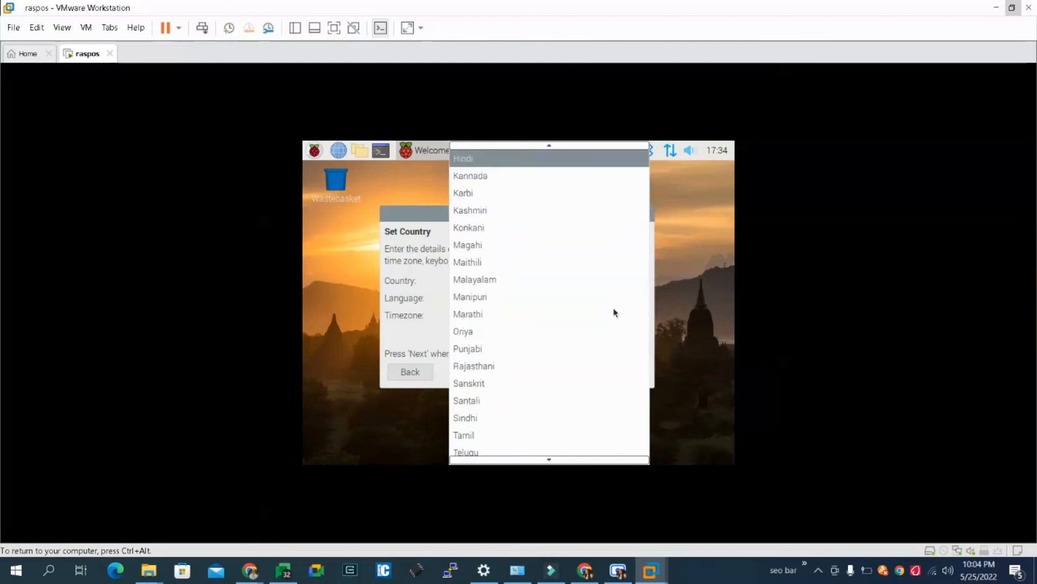
pyautogui.press('Up')
pyautogui.press('Down')
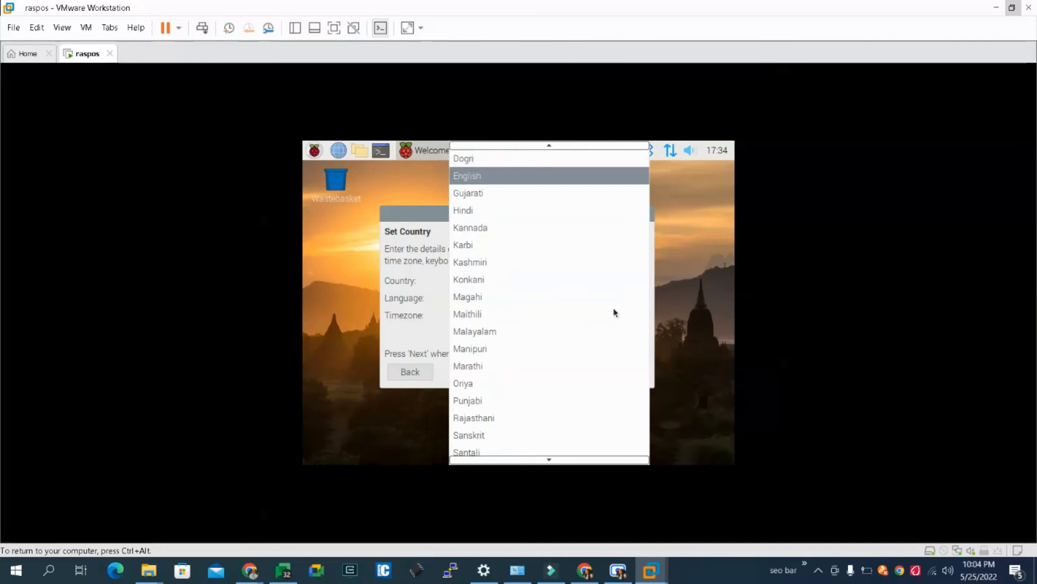
pyautogui.click(503, 178)
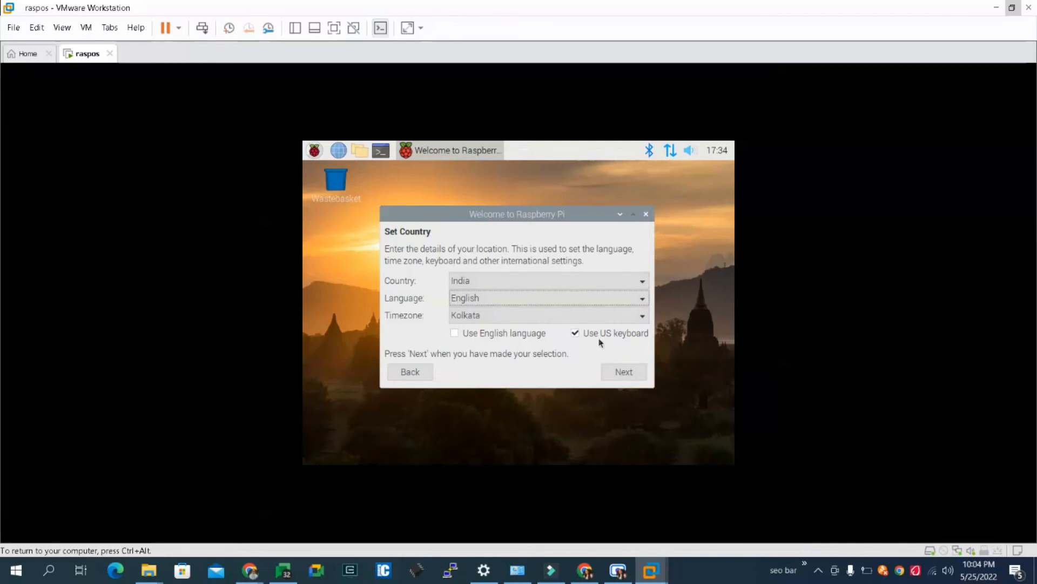
pyautogui.click(486, 334)
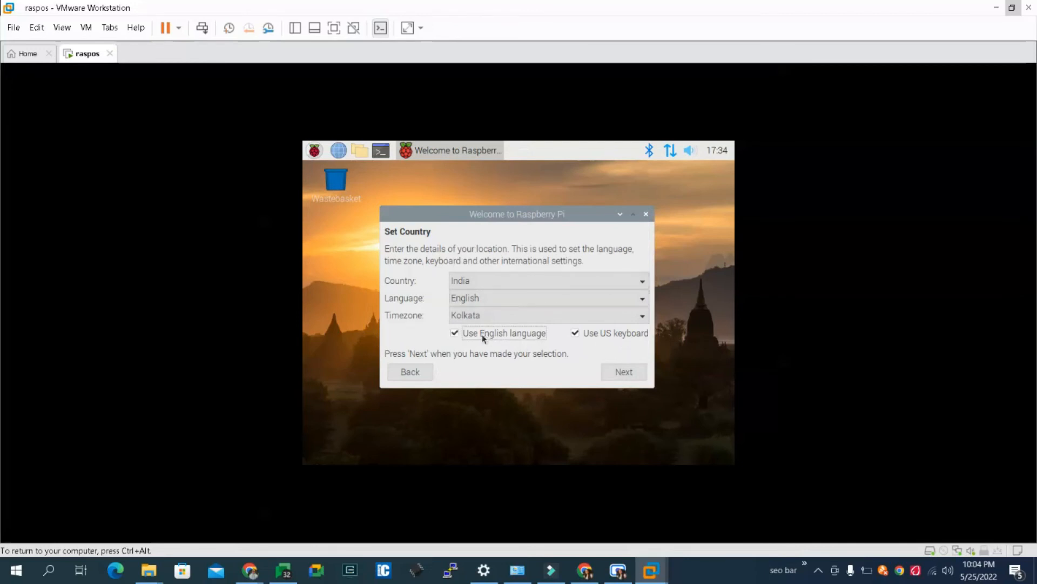
pyautogui.click(608, 373)
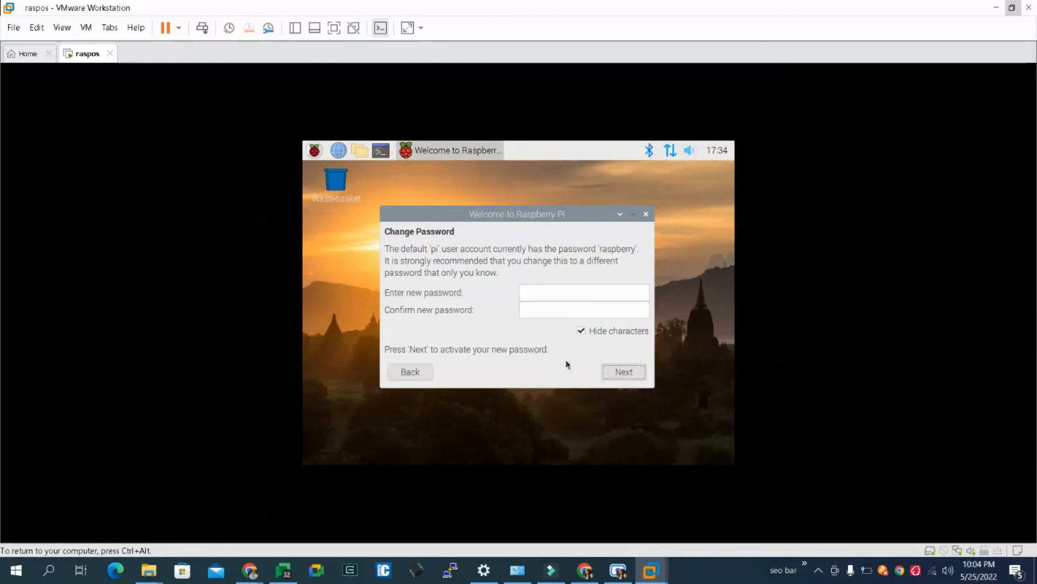
# - Enter and confirm a new password for the default pi user account and continue the setup
pyautogui.click(551, 296)
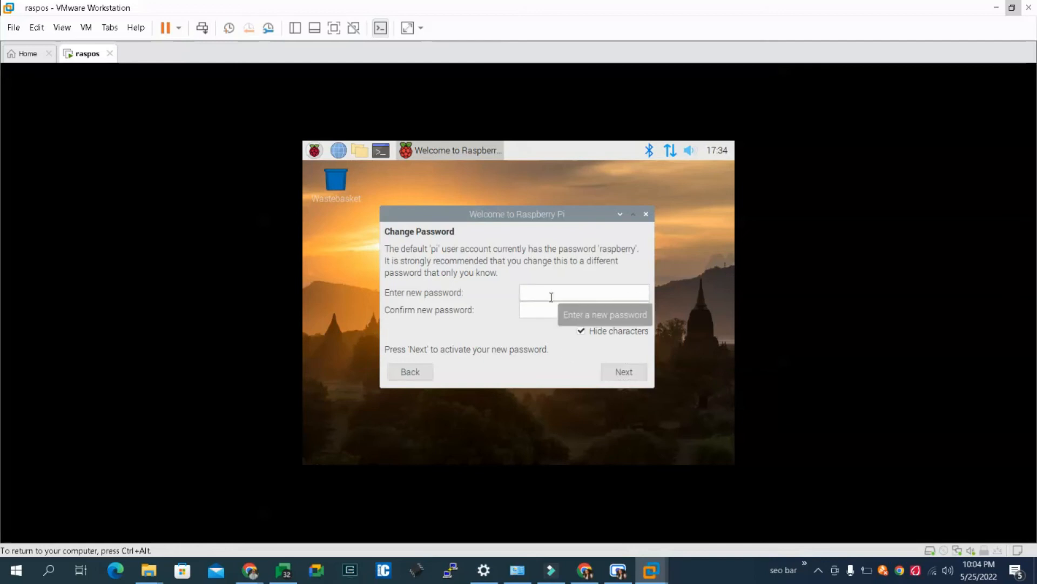
pyautogui.write('12345')
pyautogui.press('Tab')
pyautogui.write('12345')
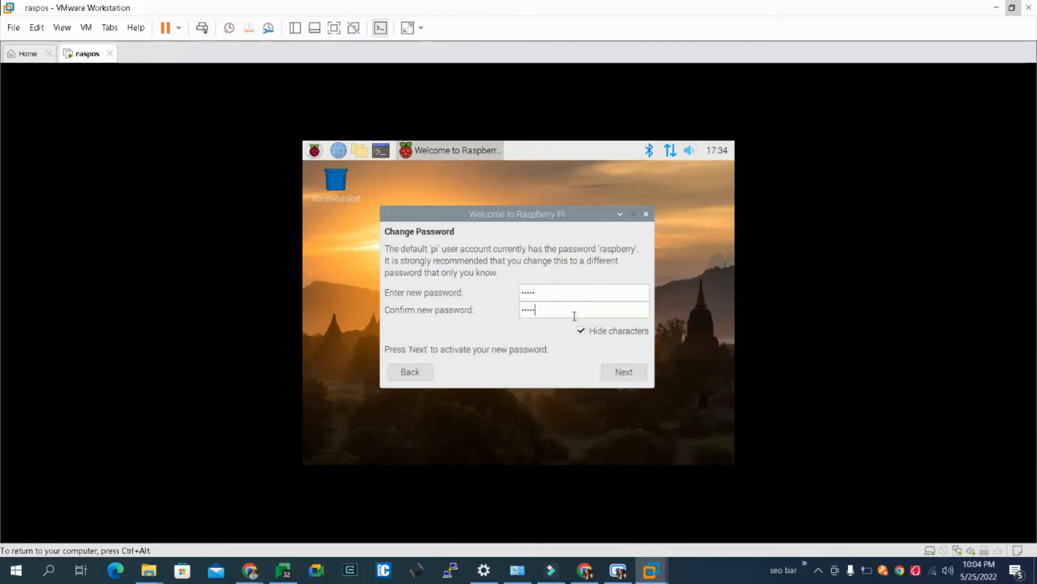
pyautogui.click(621, 381)
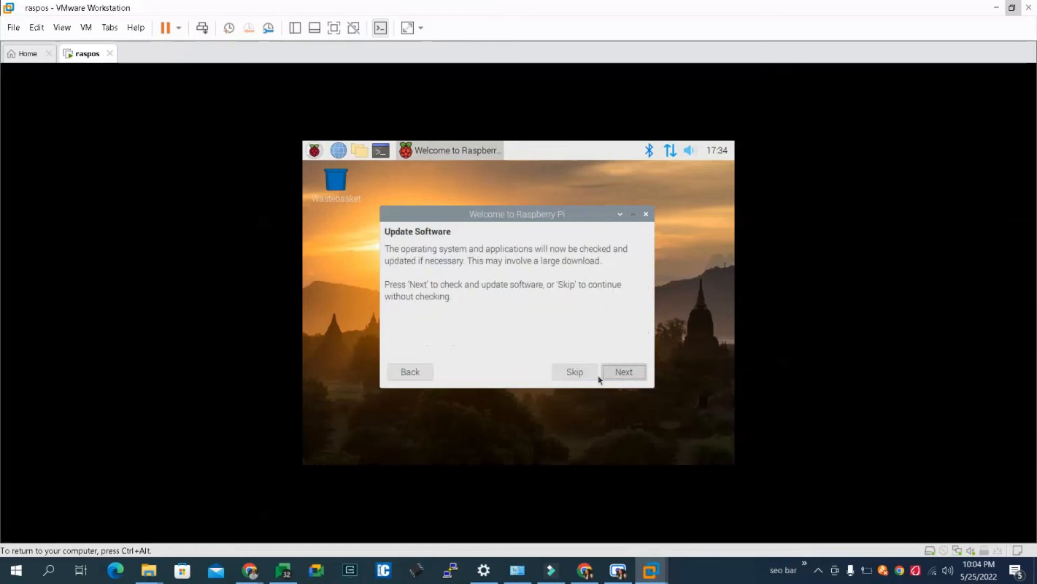
# - Skip the software update check and finish the Welcome to Raspberry Pi setup
pyautogui.click(584, 373)
pyautogui.click(614, 371)
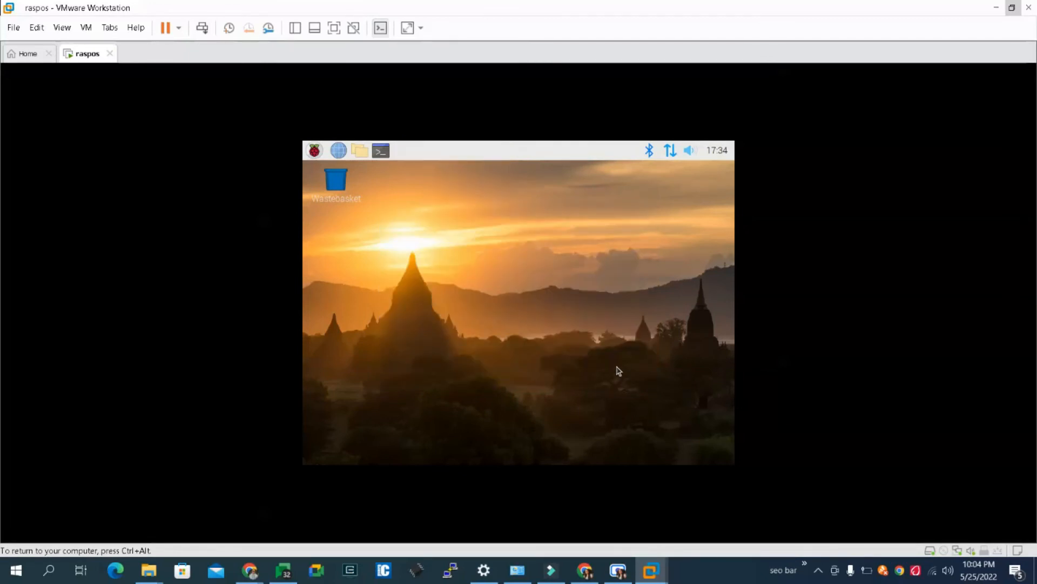
# - Open a terminal in the virtual machine and switch to the root user with sudo su -
pyautogui.click(380, 151)
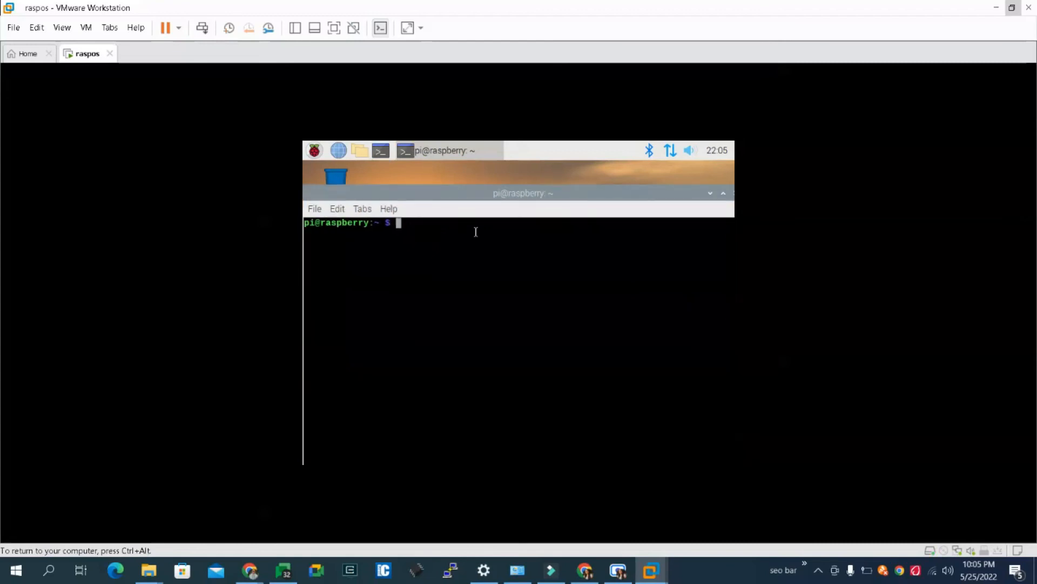
pyautogui.write('sudo su -')
pyautogui.press('Return')
pyautogui.press('Return')
pyautogui.press('Return')
pyautogui.press('Return')
pyautogui.press('Return')
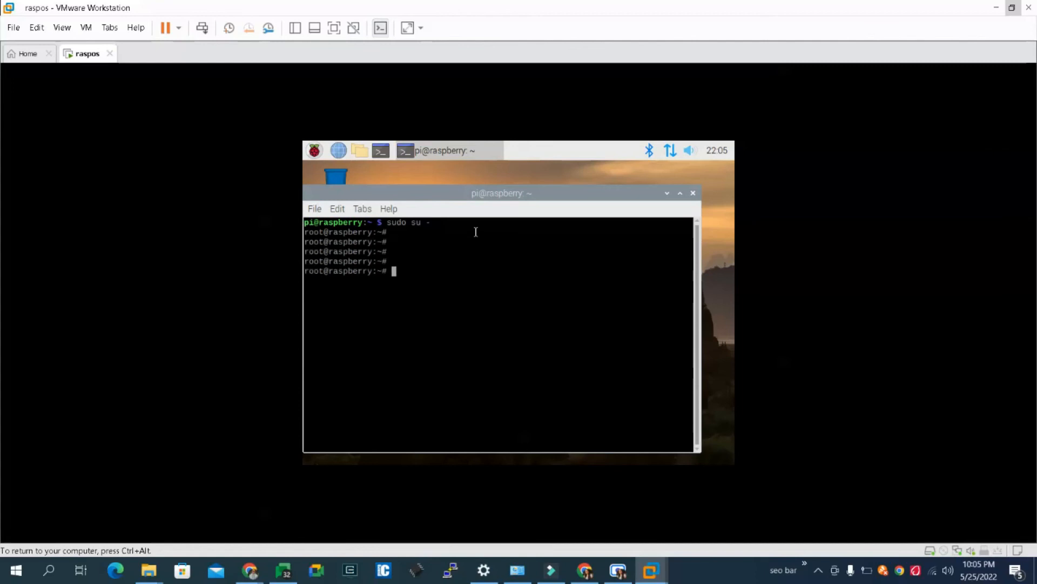
# - Run apt-get update as root to refresh the package lists
pyautogui.write('apt-get install')
pyautogui.press('BackSpace')
pyautogui.press('BackSpace')
pyautogui.press('BackSpace')
pyautogui.press('BackSpace')
pyautogui.press('BackSpace')
pyautogui.press('BackSpace')
pyautogui.press('BackSpace')
pyautogui.press('BackSpace')
pyautogui.press('BackSpace')
pyautogui.write('update')
pyautogui.press('Return')
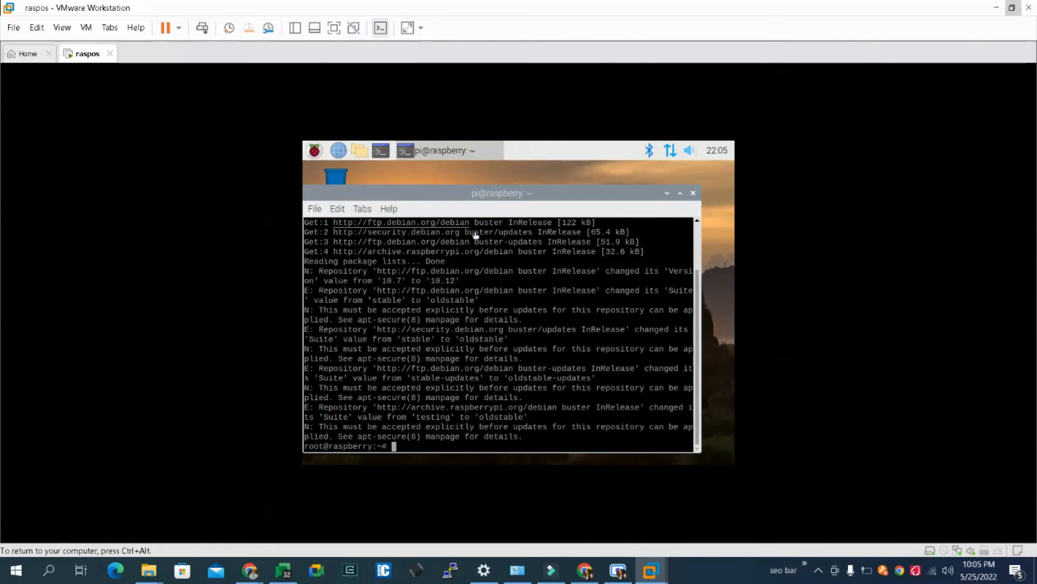
pyautogui.press('Return')
pyautogui.press('Return')
pyautogui.press('Return')
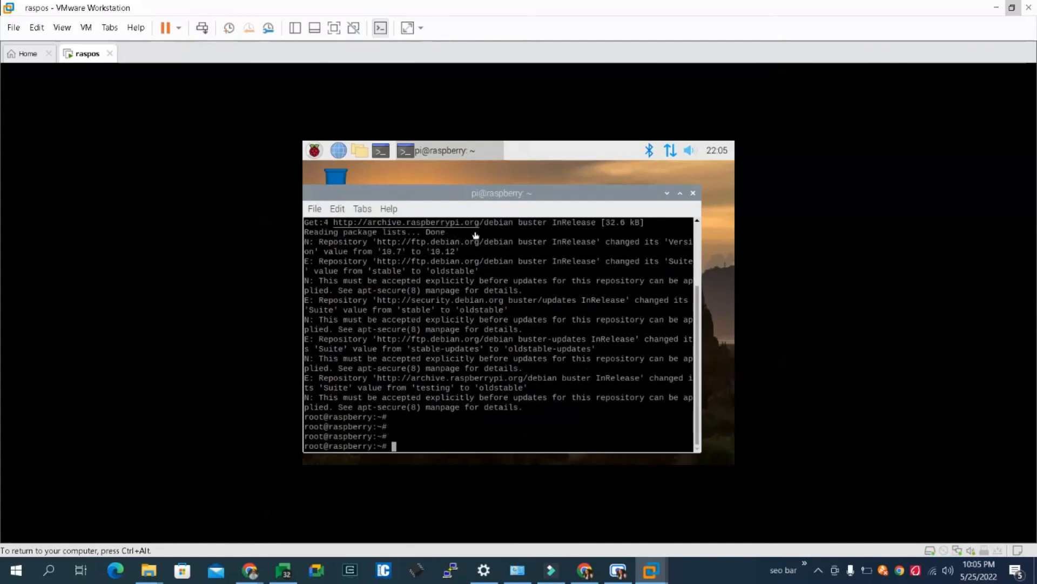
# - Run apt-get install open-vm-tools in the root terminal
pyautogui.press('Up')
pyautogui.press('BackSpace')
pyautogui.press('BackSpace')
pyautogui.press('BackSpace')
pyautogui.press('BackSpace')
pyautogui.press('BackSpace')
pyautogui.press('BackSpace')
pyautogui.write('install open-vm-tools')
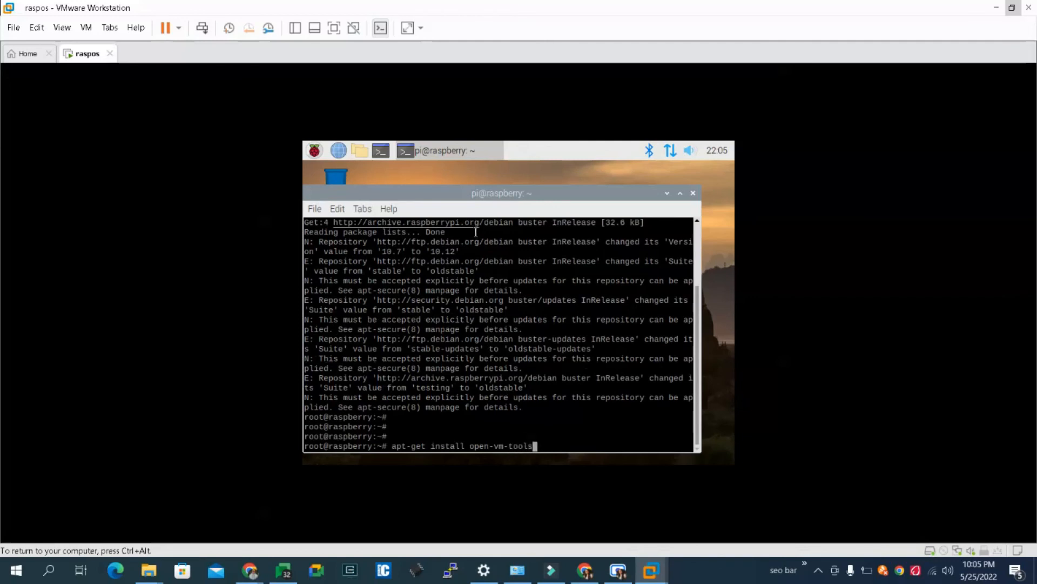
pyautogui.press('Return')
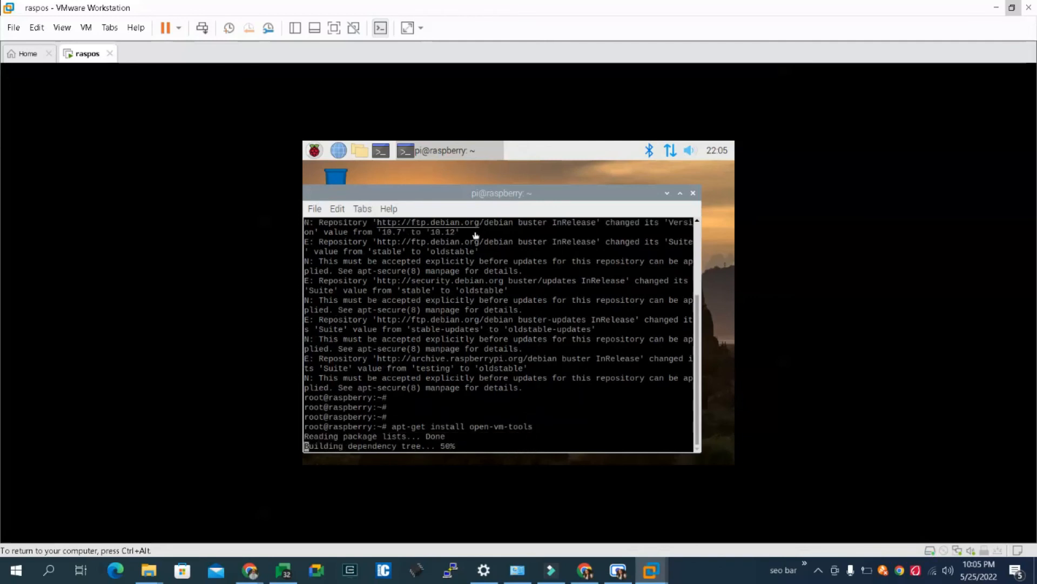
# - Highlight the open-vm-tools install command in the terminal output and confirm the package installation with y
pyautogui.write('y')
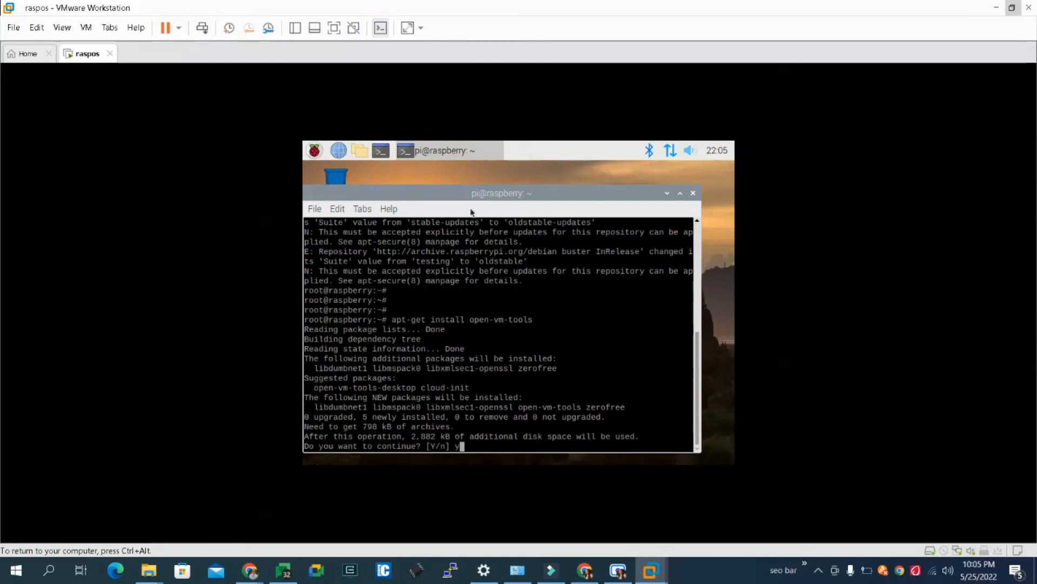
pyautogui.tripleClick(541, 320)
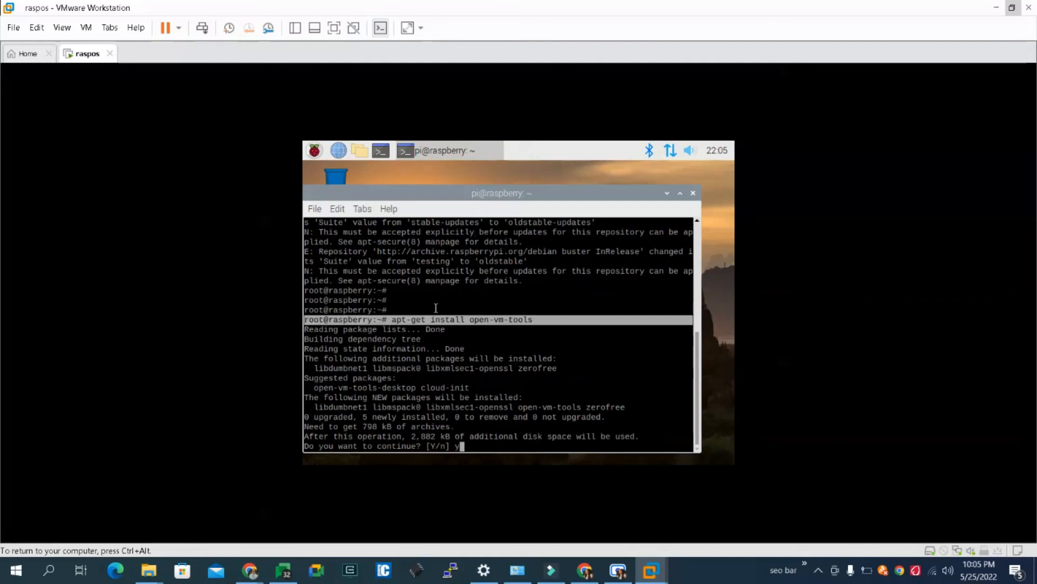
pyautogui.keyDown('shift'); pyautogui.click(391, 320); pyautogui.keyUp('shift')
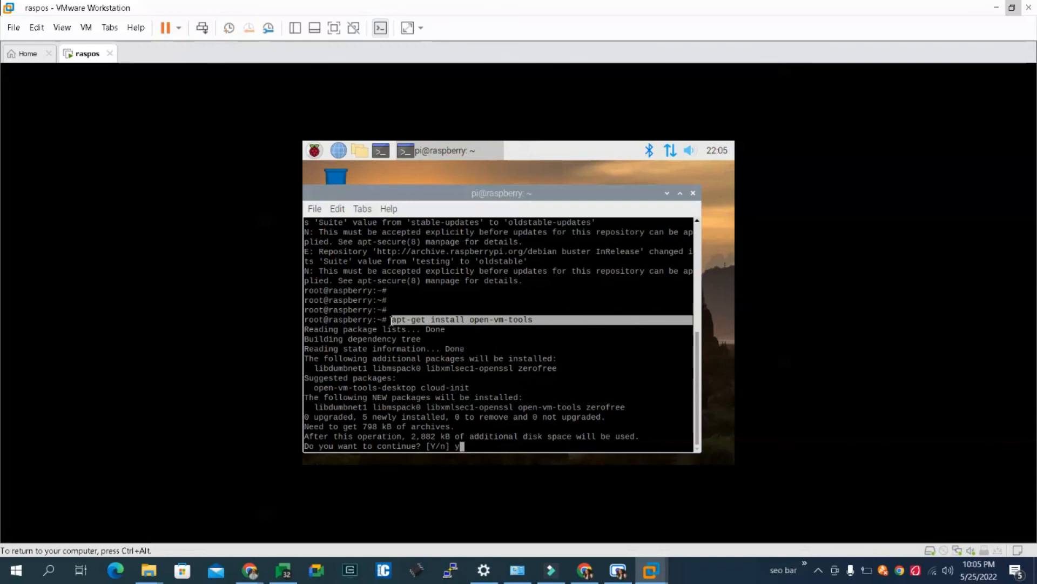
pyautogui.hotkey('ctrl', 'alt')
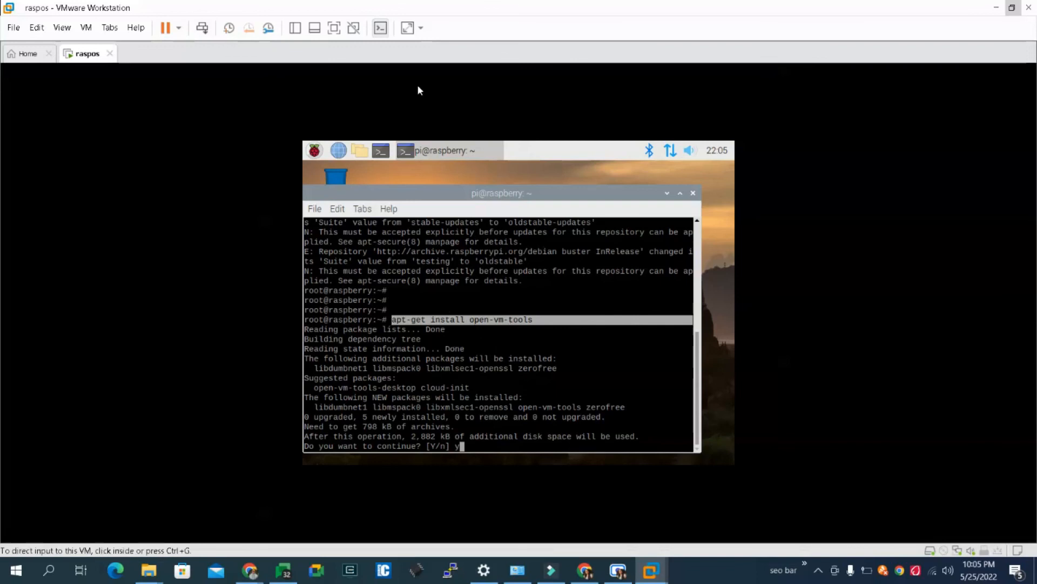
pyautogui.click(566, 113)
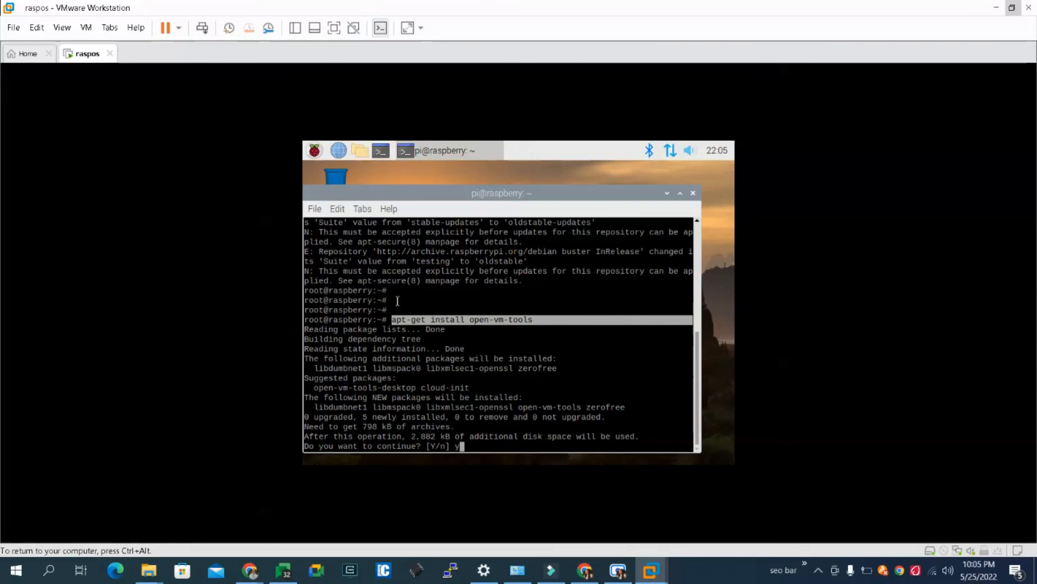
pyautogui.write('y')
pyautogui.press('Return')
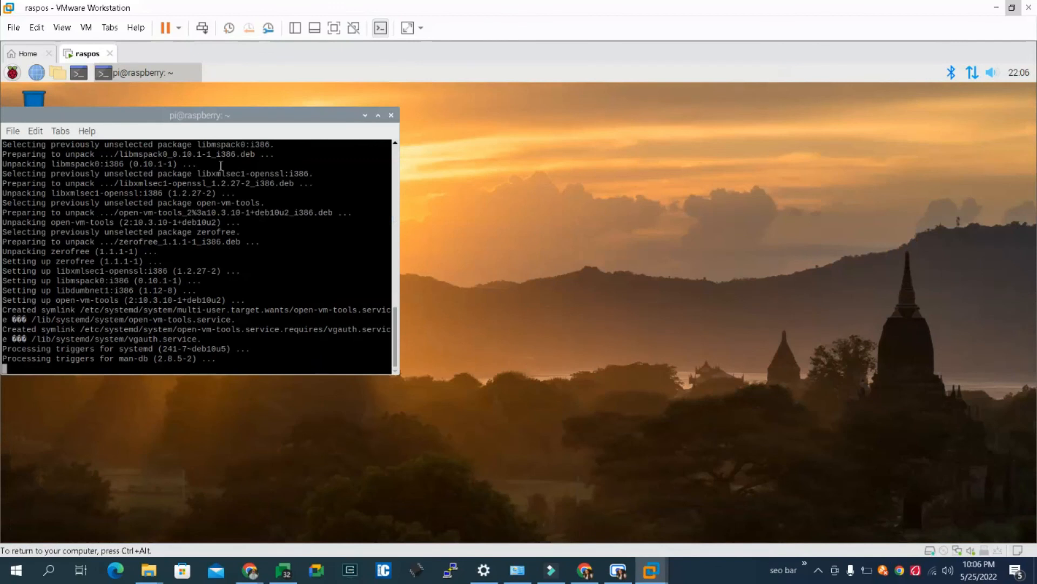
# - Move the terminal window towards the middle of the desktop and add blank prompt lines
pyautogui.moveTo(213, 118); pyautogui.dragTo(462, 145)
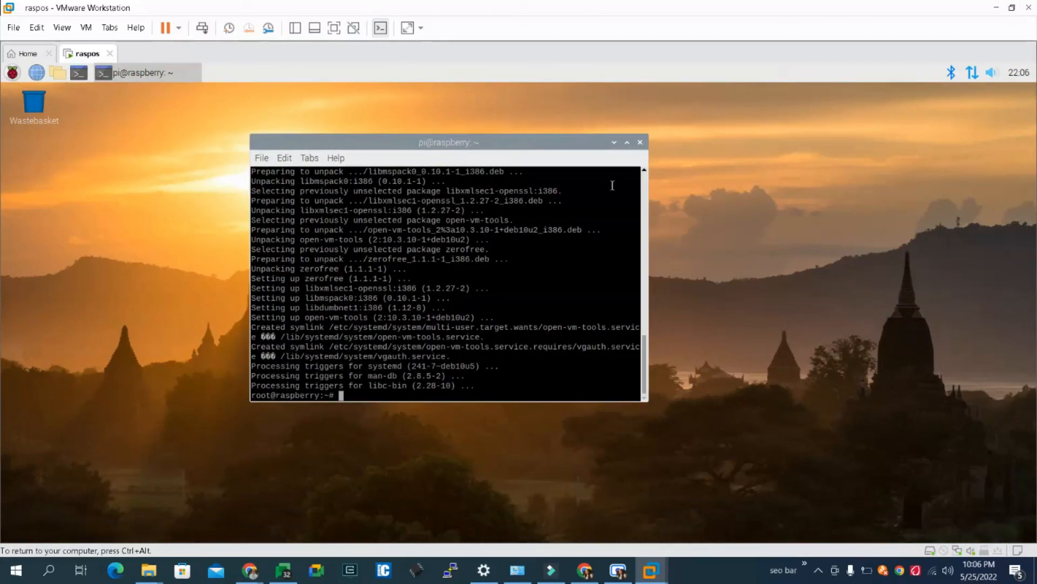
pyautogui.press('Return')
pyautogui.press('Return')
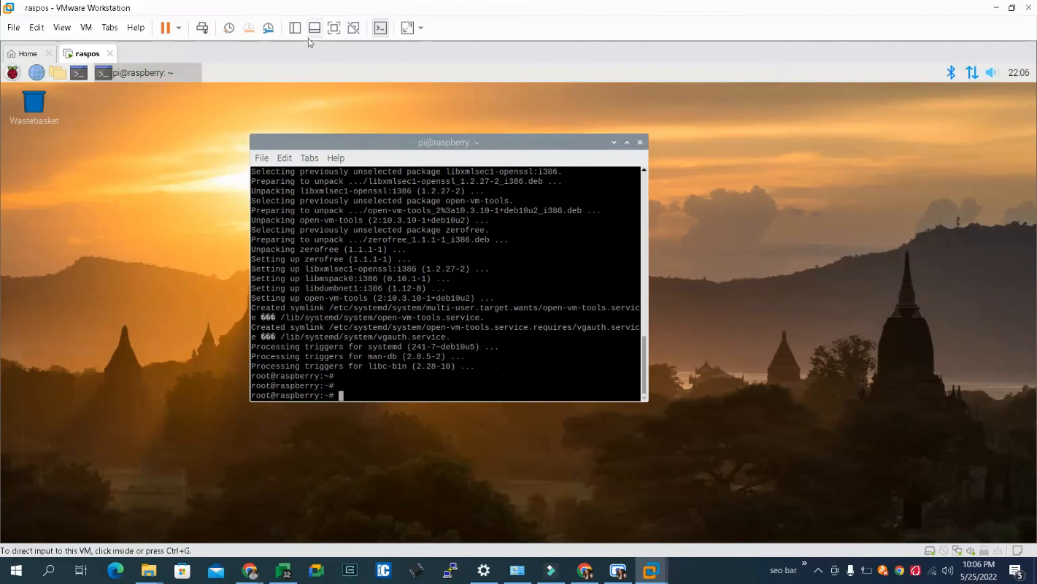
# - Switch the raspos virtual machine to full screen and minimize its terminal window
pyautogui.click(333, 30)
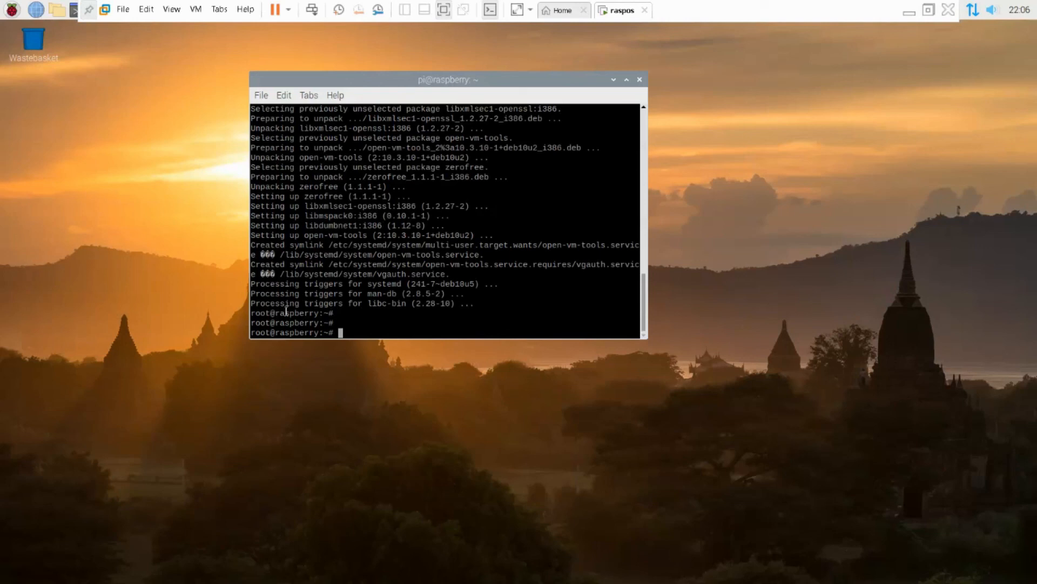
pyautogui.click(612, 80)
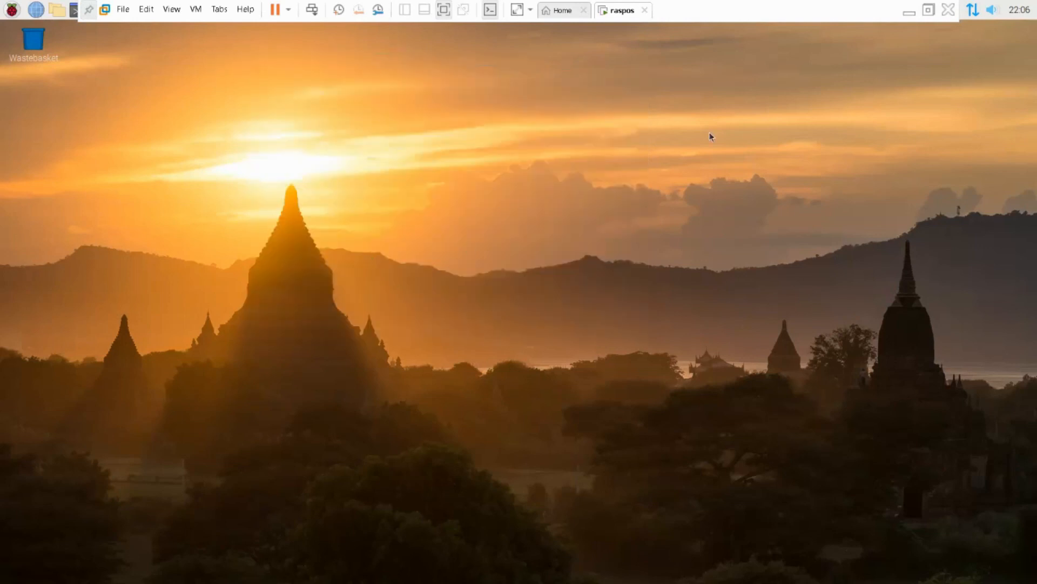
# - Exit full screen mode and return the raspos virtual machine to full screen
pyautogui.click(928, 10)
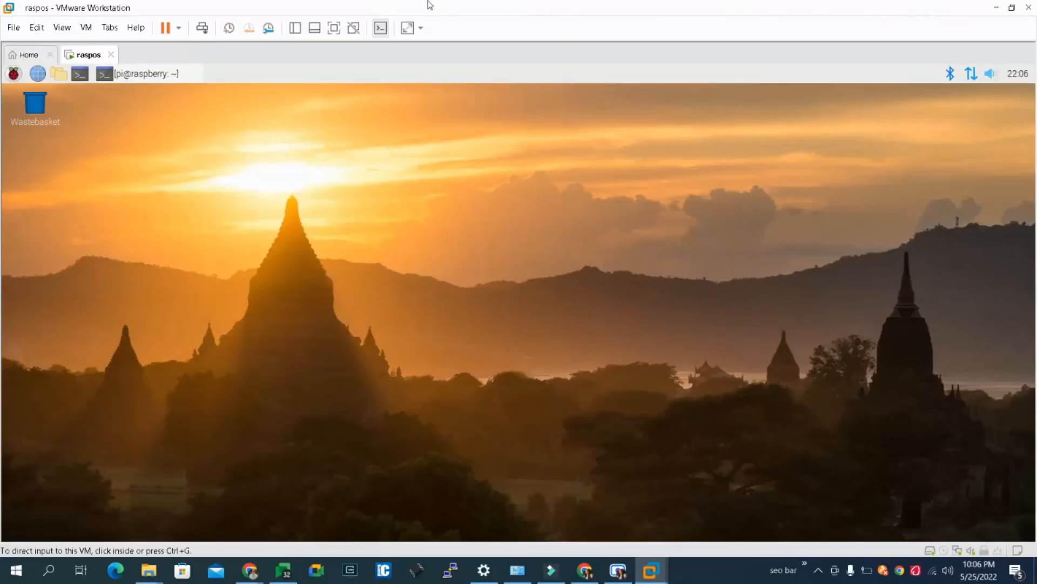
pyautogui.click(334, 28)
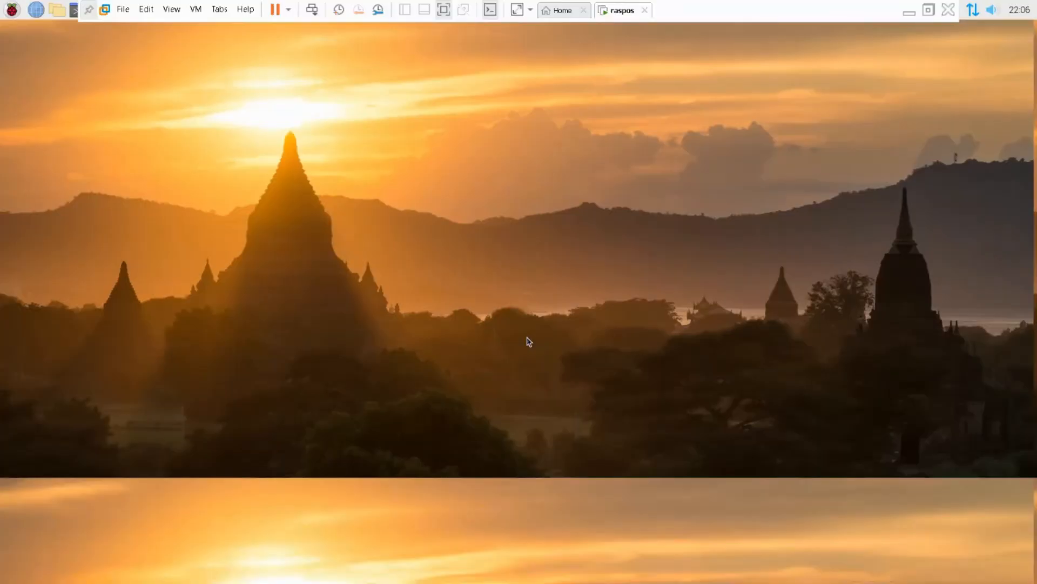
# - Set the desktop wallpaper picture to fisherman.jpg from the rpd-wallpaper folder and close the appearance settings
pyautogui.rightClick(338, 202)
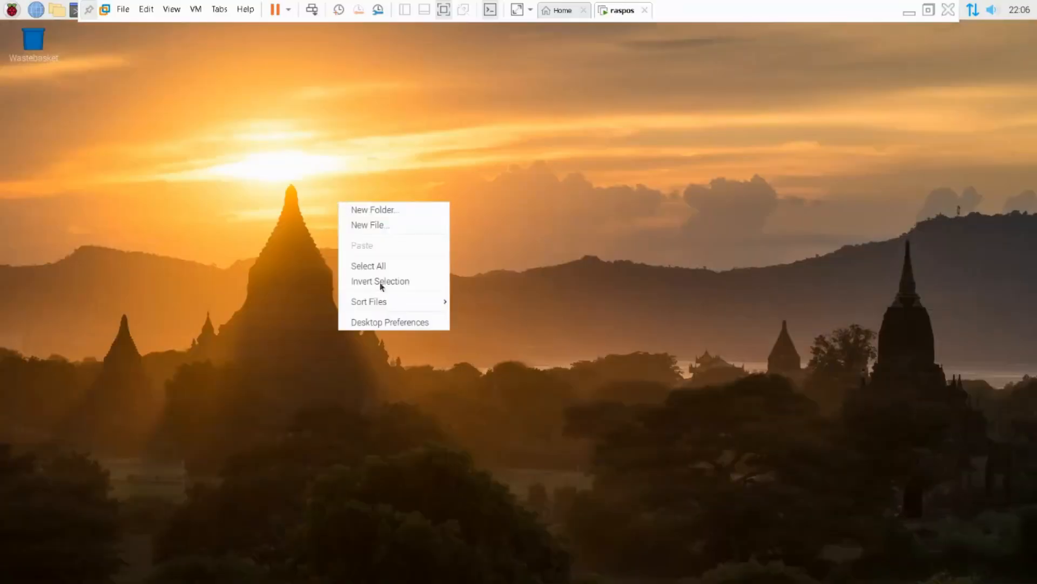
pyautogui.click(391, 320)
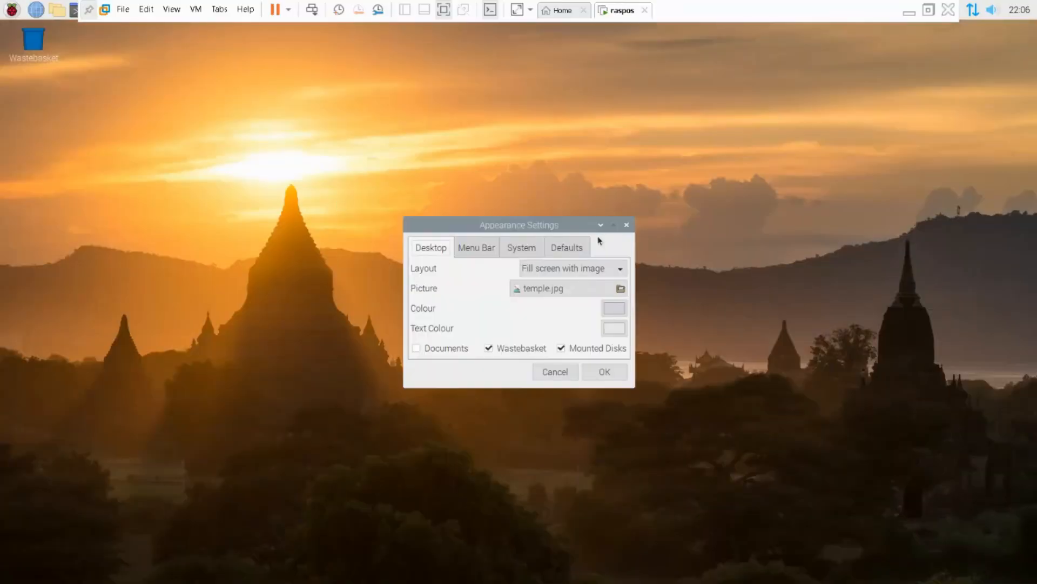
pyautogui.click(607, 288)
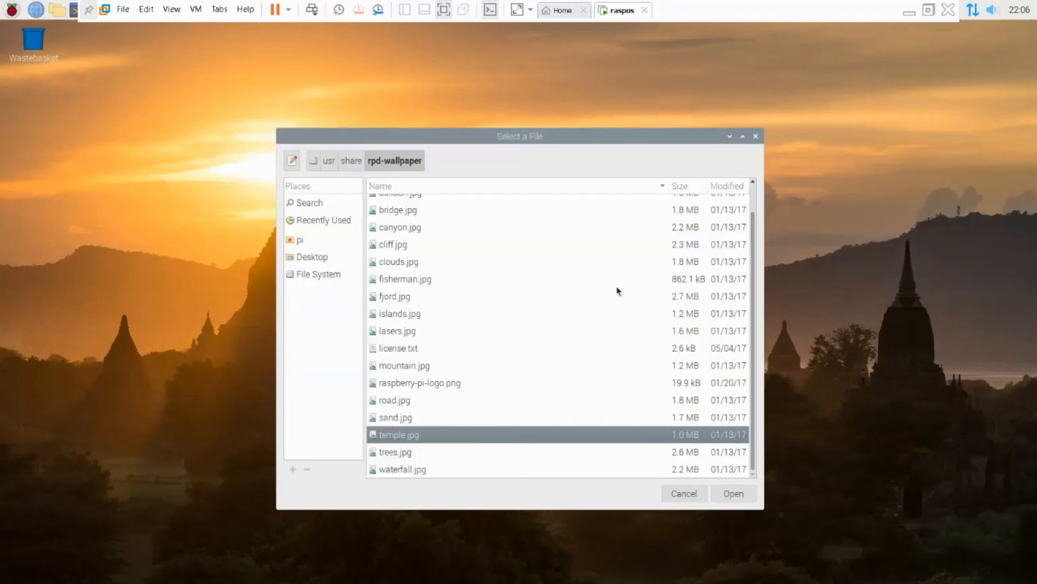
pyautogui.click(422, 280)
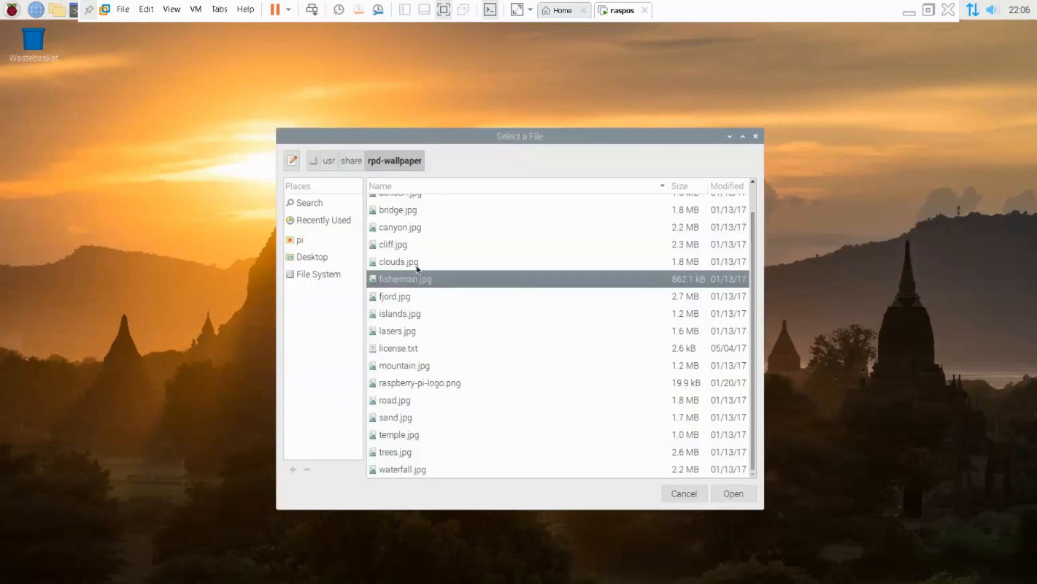
pyautogui.click(417, 265)
pyautogui.click(411, 280)
pyautogui.click(728, 485)
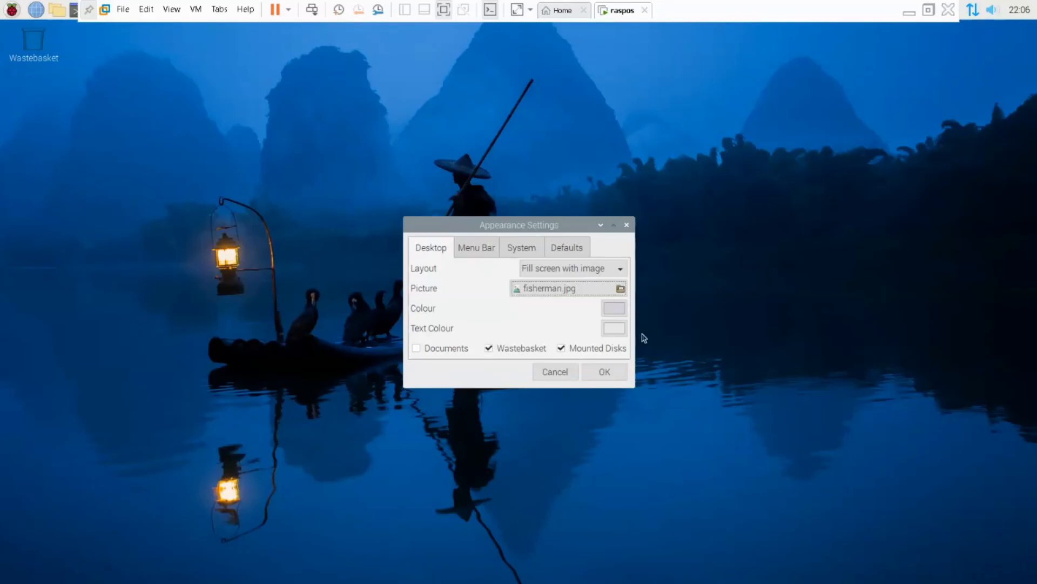
pyautogui.click(626, 225)
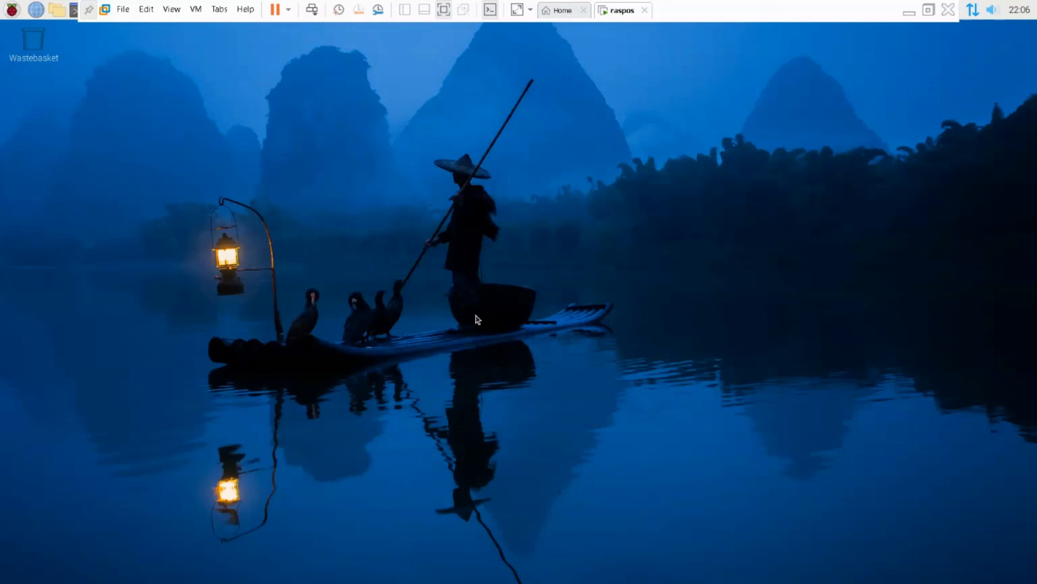
# - Open google.com in a maximized Chromium window, decline the Google sign-in offer, and minimize the browser
pyautogui.click(38, 17)
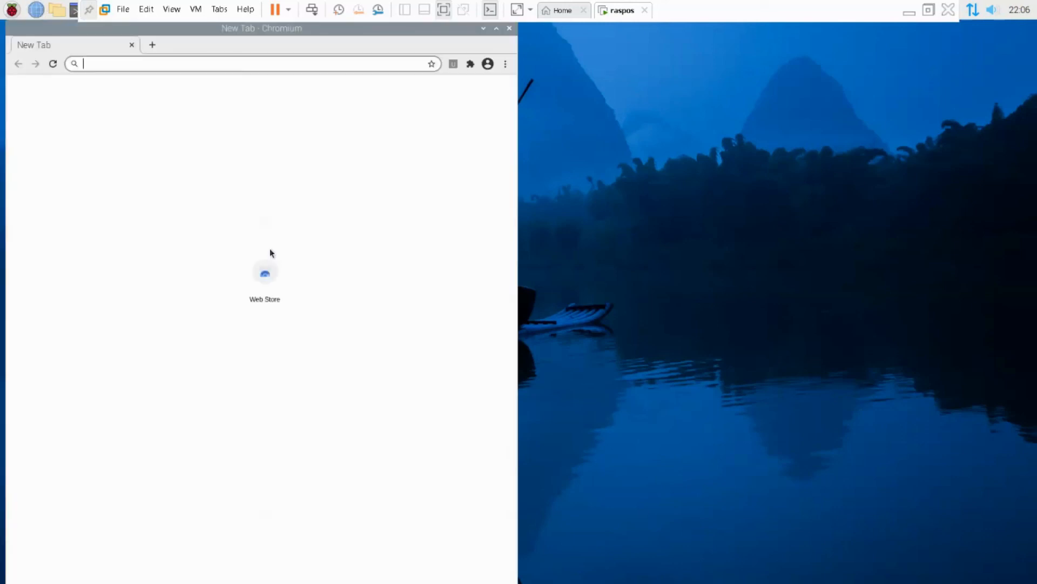
pyautogui.click(497, 29)
pyautogui.click(211, 65)
pyautogui.write('google.com')
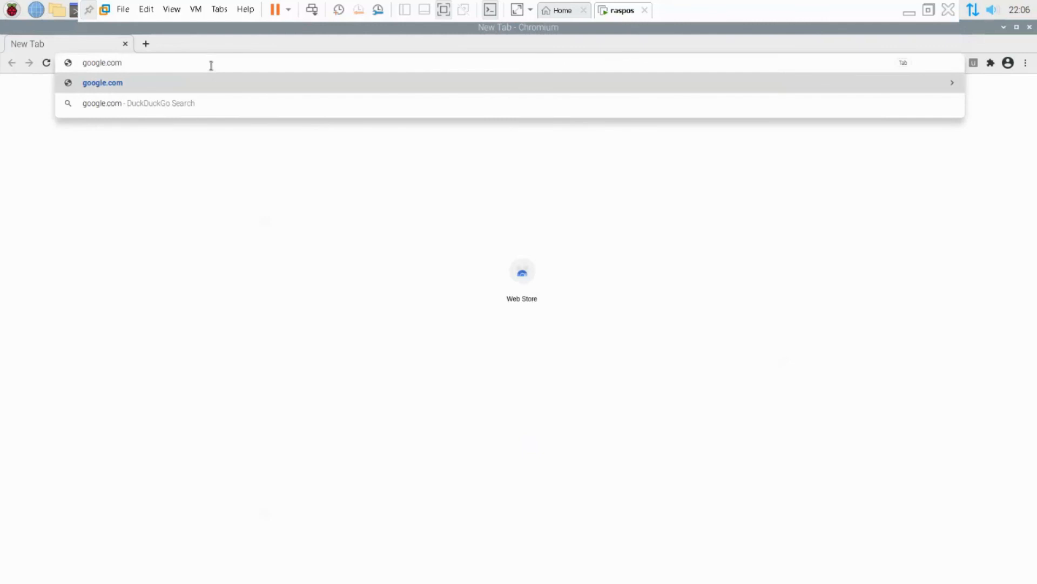
pyautogui.press('Return')
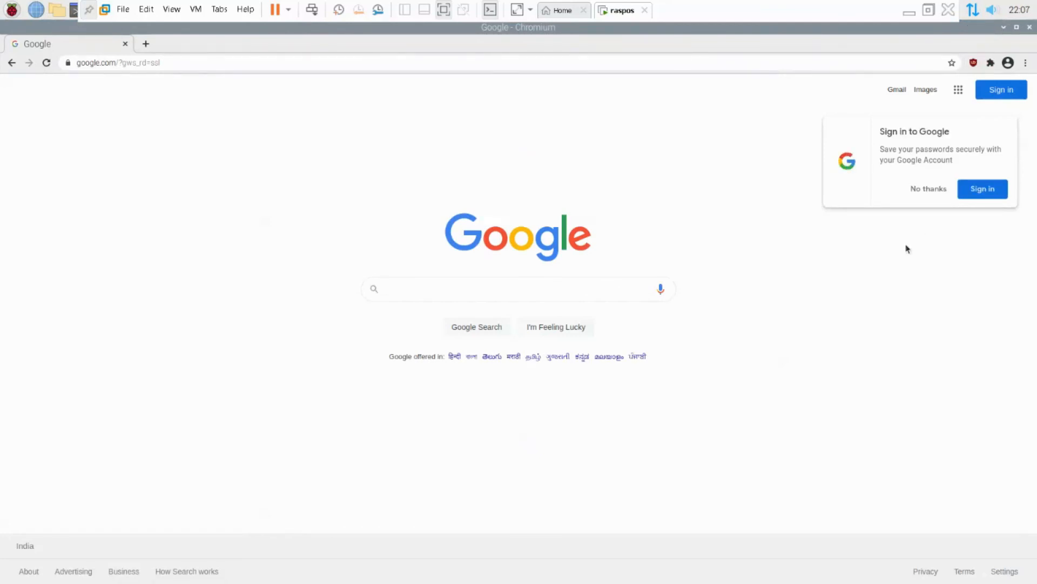
pyautogui.click(927, 188)
pyautogui.click(1004, 27)
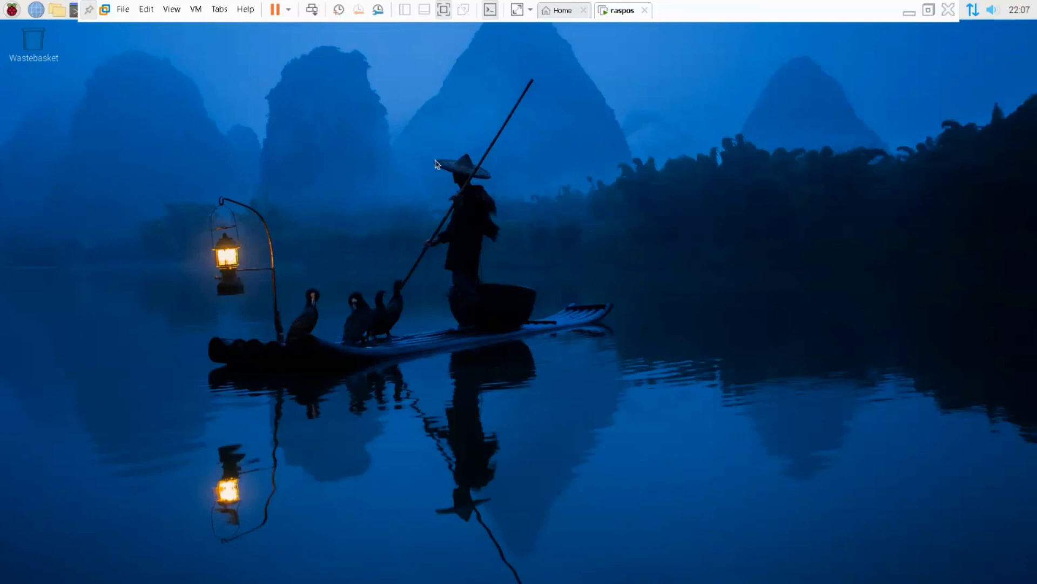
# - Open a new terminal window on the Raspberry Pi desktop and enlarge its text by three zoom levels
pyautogui.click(74, 12)
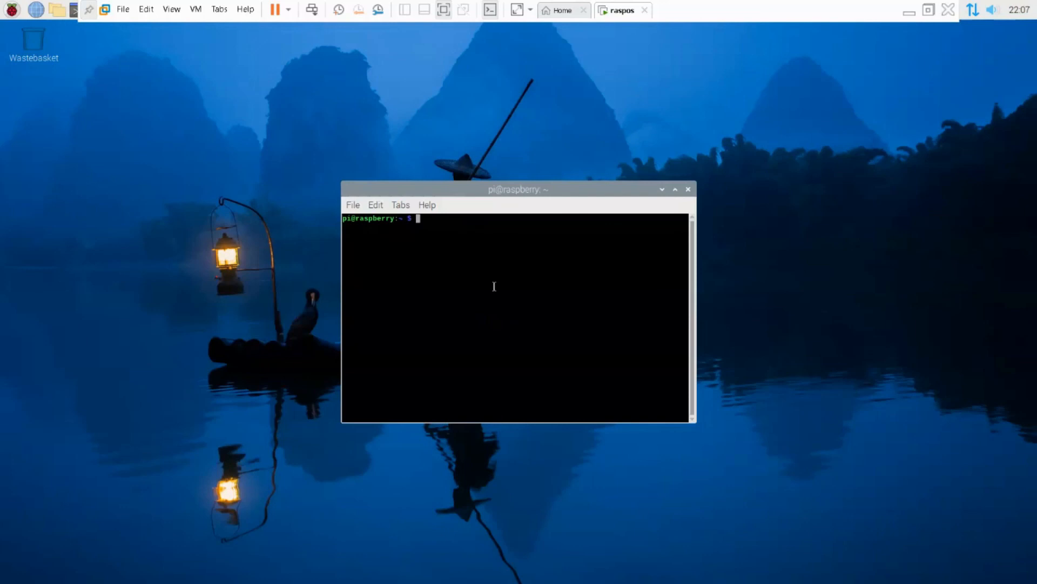
pyautogui.hotkey('ctrl', '+')
pyautogui.hotkey('ctrl', '+')
pyautogui.hotkey('ctrl', '+')
pyautogui.hotkey('ctrl', '+')
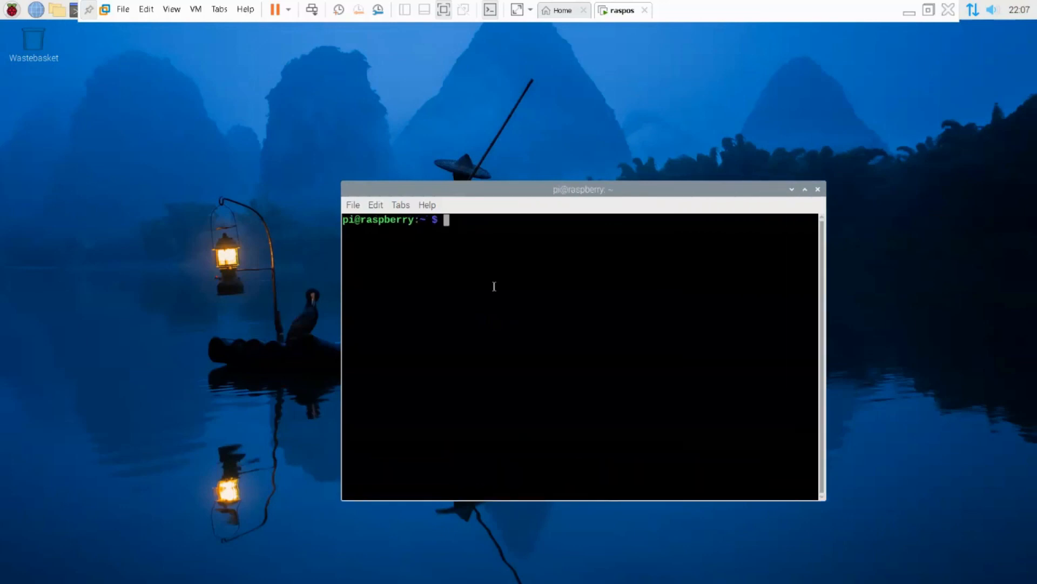
# - Switch to a root shell with sudo su - and add blank prompt lines
pyautogui.write('f')
pyautogui.press('BackSpace')
pyautogui.write('sudo su -')
pyautogui.press('Return')
pyautogui.press('Return')
pyautogui.press('Return')
pyautogui.press('Return')
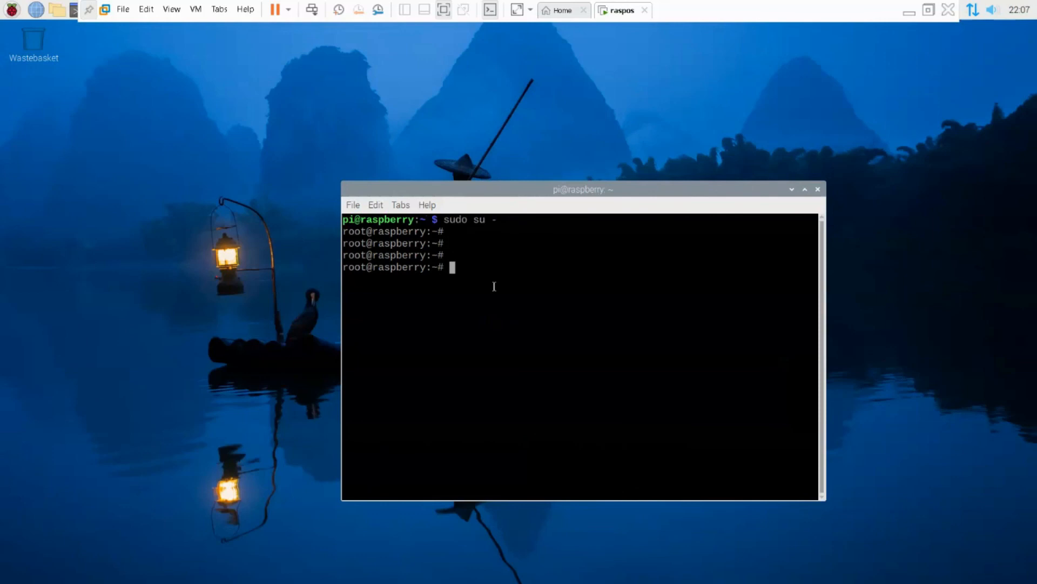
# - Check memory usage with free -h and highlight the total, available and free memory values in the output
pyautogui.write('free -h')
pyautogui.press('Return')
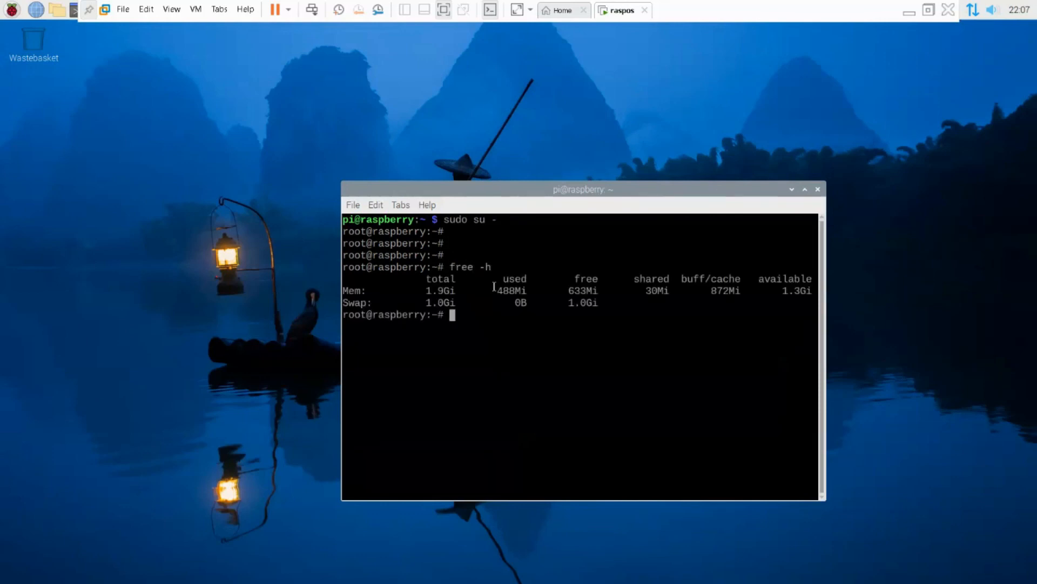
pyautogui.moveTo(460, 290); pyautogui.dragTo(425, 291)
pyautogui.moveTo(777, 292); pyautogui.dragTo(813, 291)
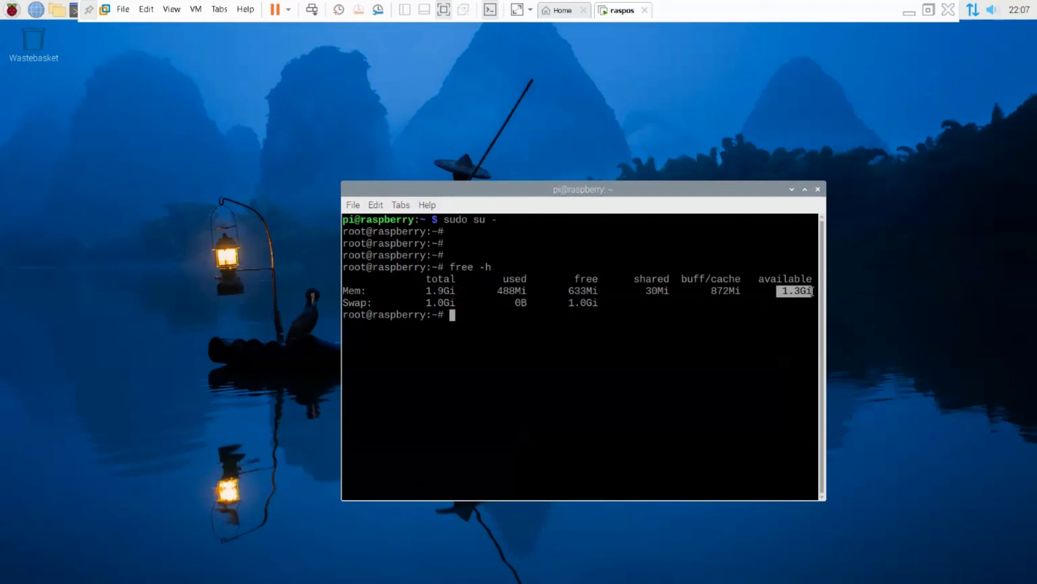
pyautogui.moveTo(603, 289); pyautogui.dragTo(567, 290)
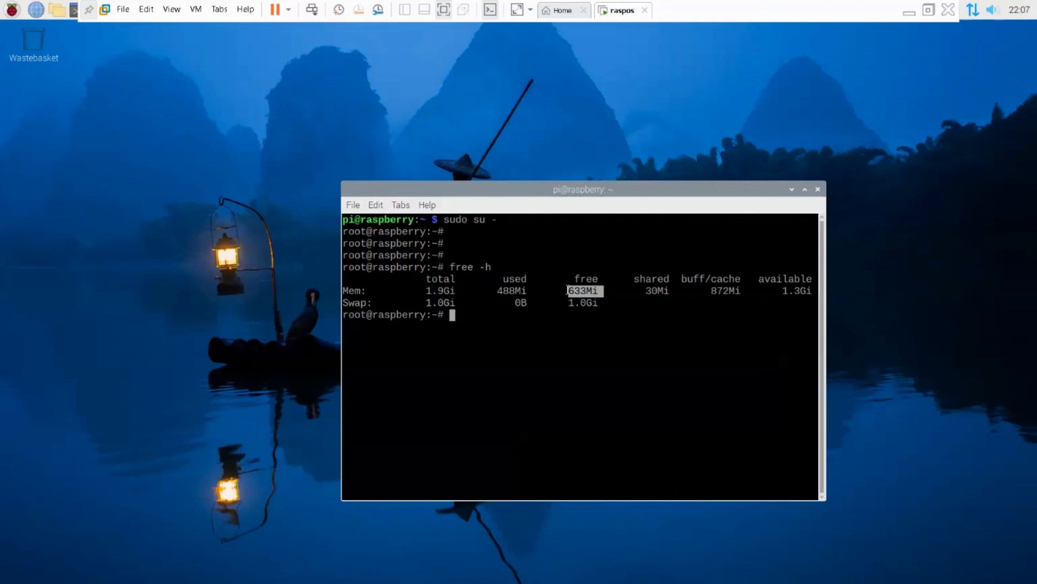
pyautogui.click(507, 329)
# - Look through the Raspberry Pi application categories, show the Programming applications, and dismiss the list
pyautogui.click(12, 9)
pyautogui.moveTo(26, 100)
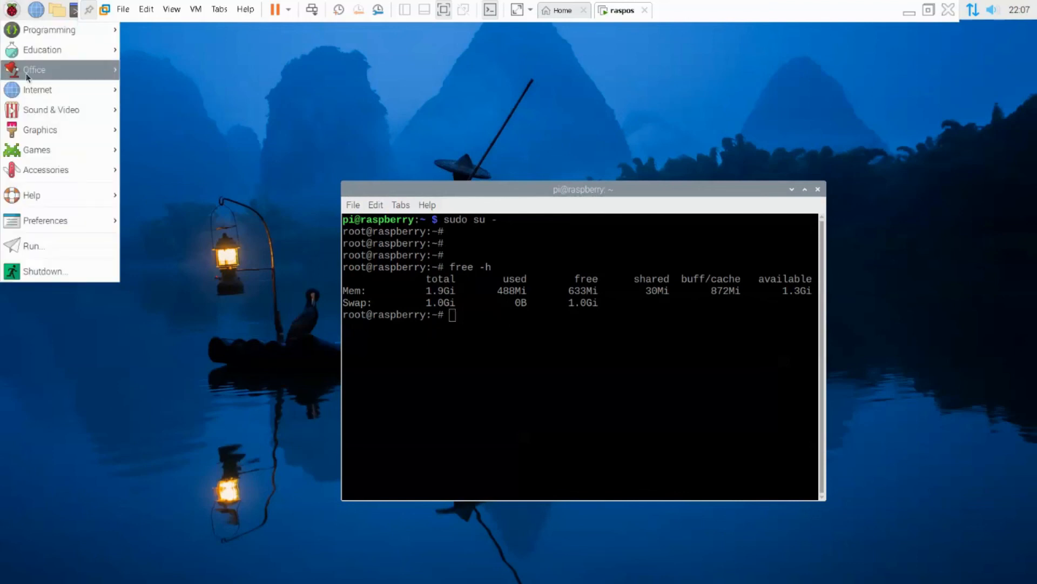
pyautogui.moveTo(37, 30)
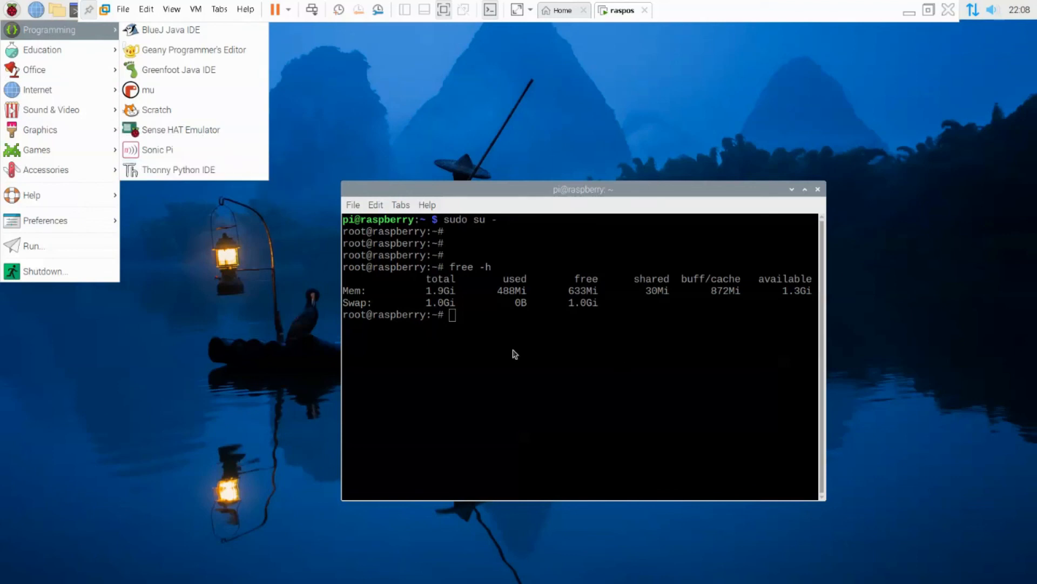
pyautogui.click(485, 194)
# - Move the terminal window to the upper middle of the desktop and add a blank prompt line
pyautogui.moveTo(485, 193); pyautogui.dragTo(407, 10)
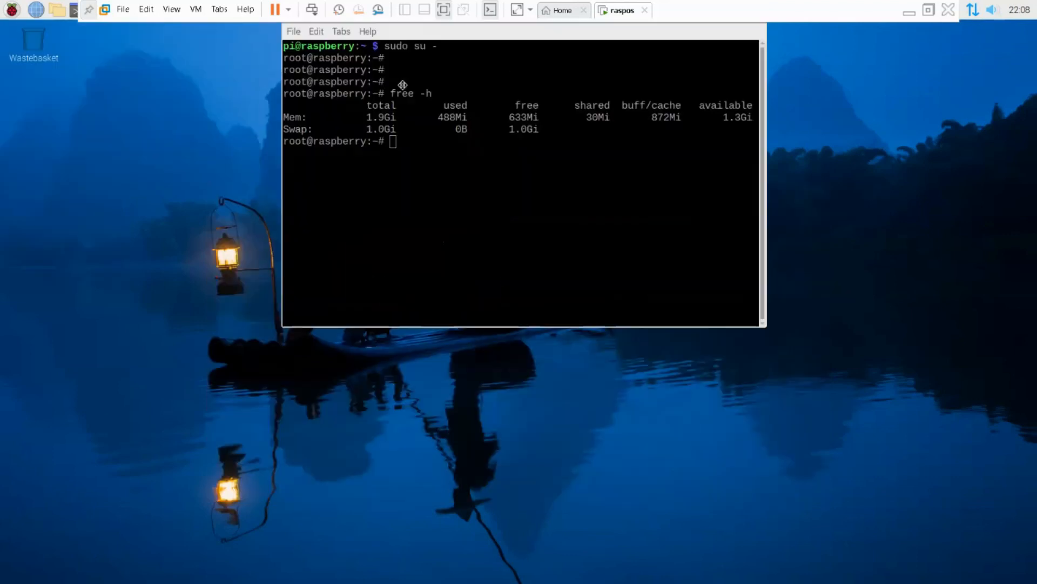
pyautogui.moveTo(464, 36); pyautogui.dragTo(421, 102)
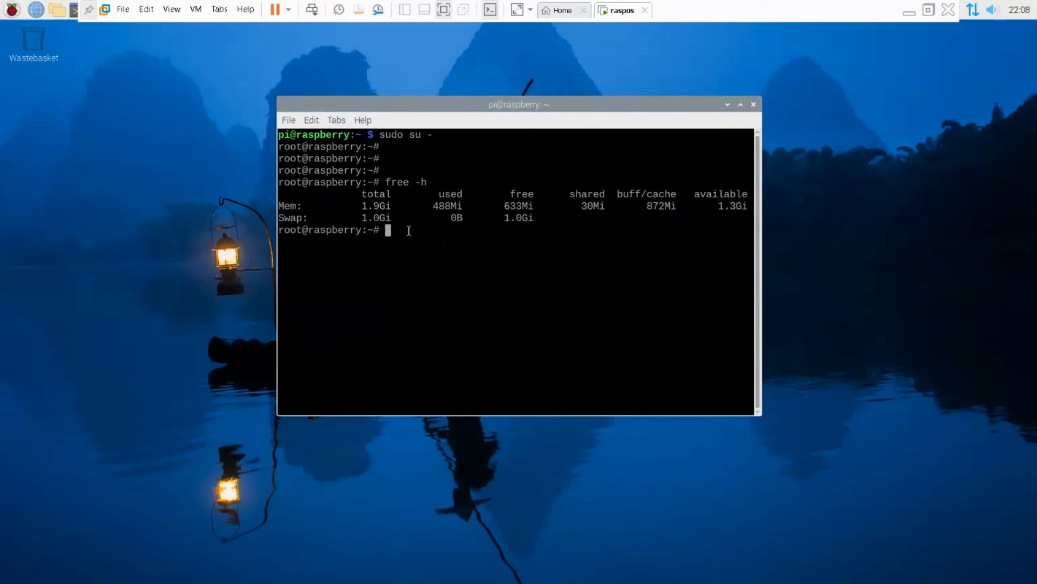
pyautogui.press('Return')
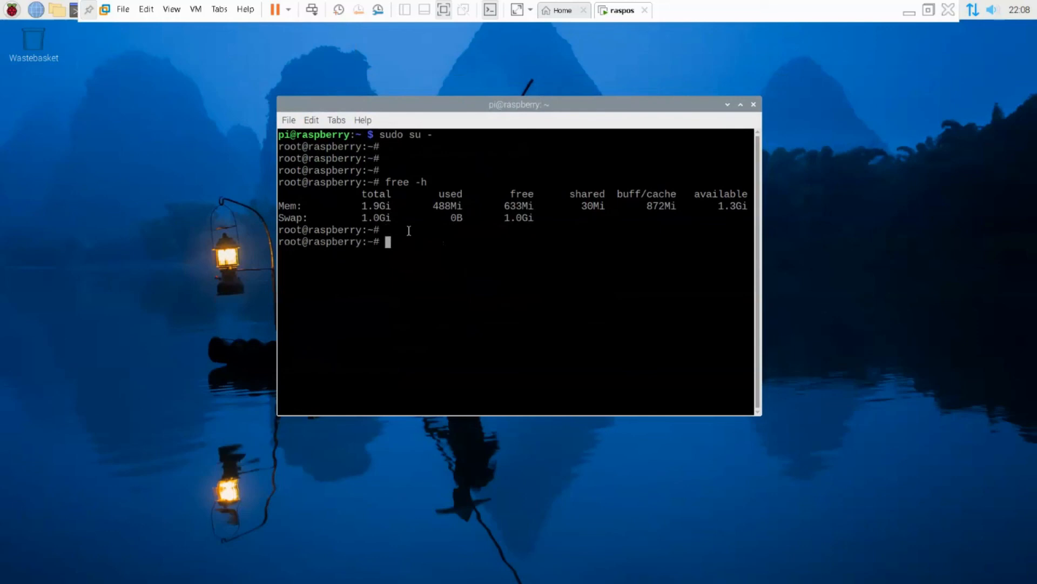
# - Minimize the full-screen raspos virtual machine and switch to the Scre.io screen recorder window
pyautogui.click(910, 12)
pyautogui.click(618, 570)
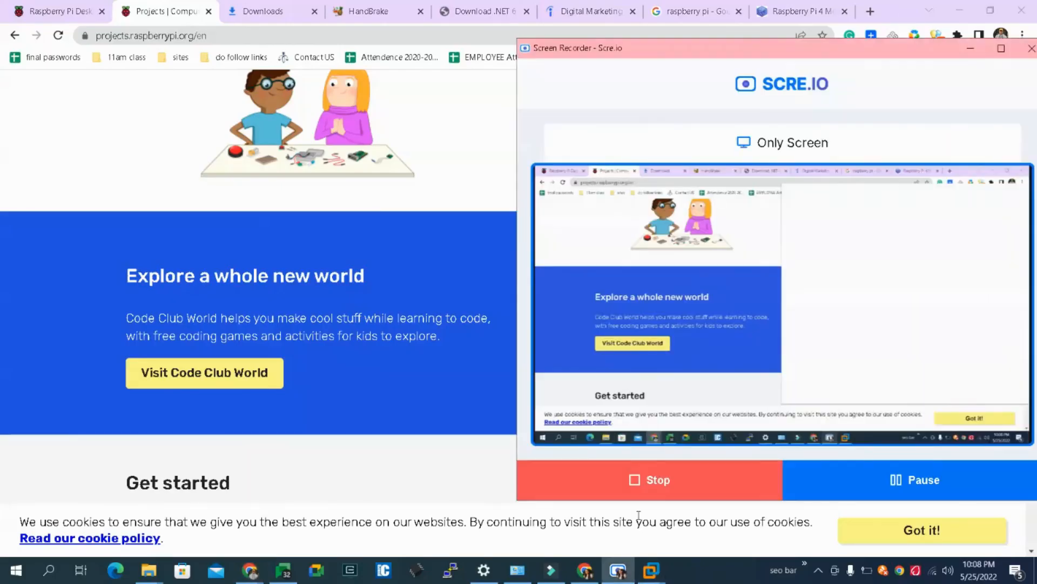